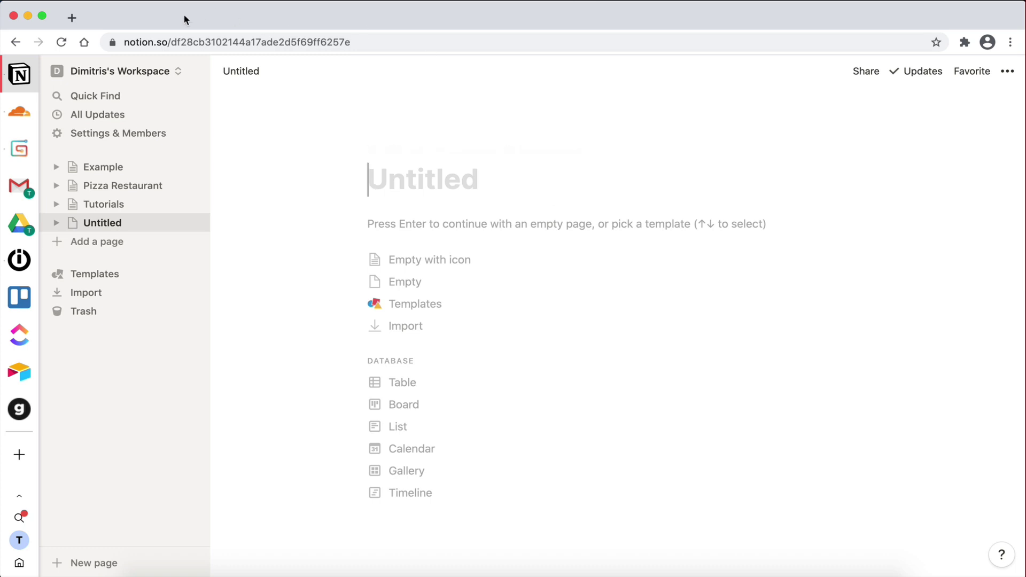
- Look over Cloudflare, Gumroad and the Notion page's sharing options, then return to the page
{"action": "left_click", "coordinate": [28, 114]}
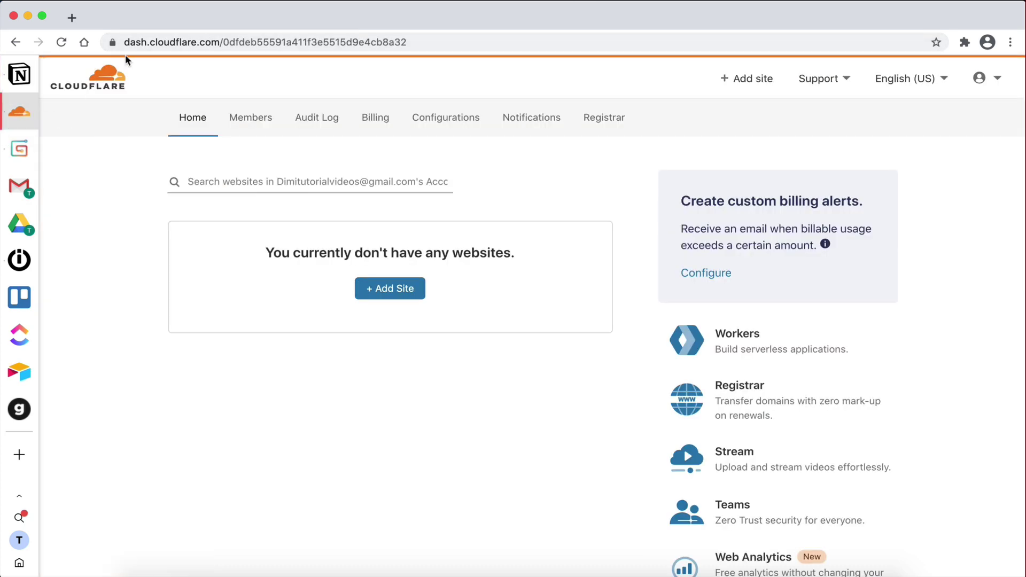
{"action": "left_click", "coordinate": [20, 148]}
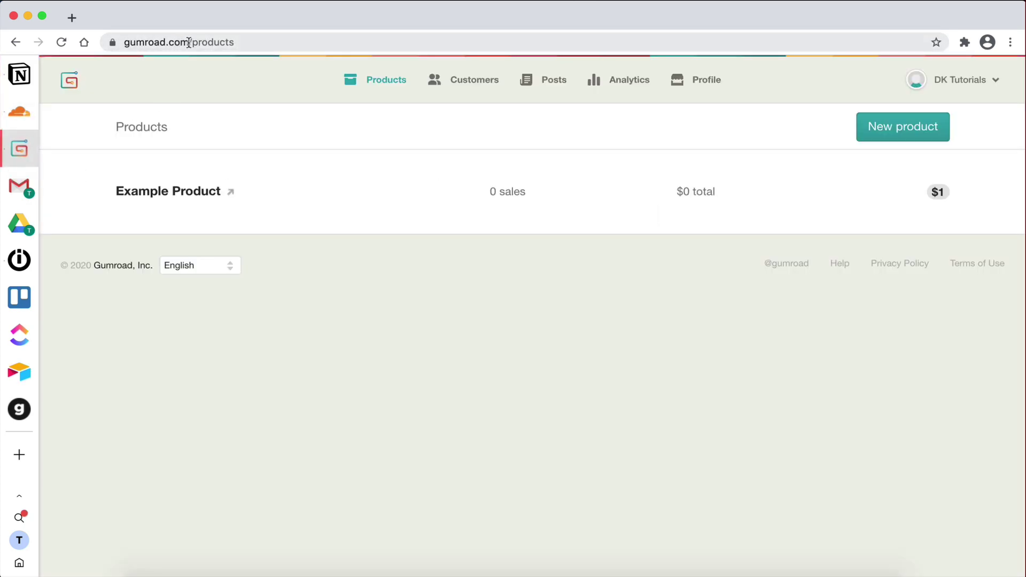
{"action": "left_click", "coordinate": [20, 78]}
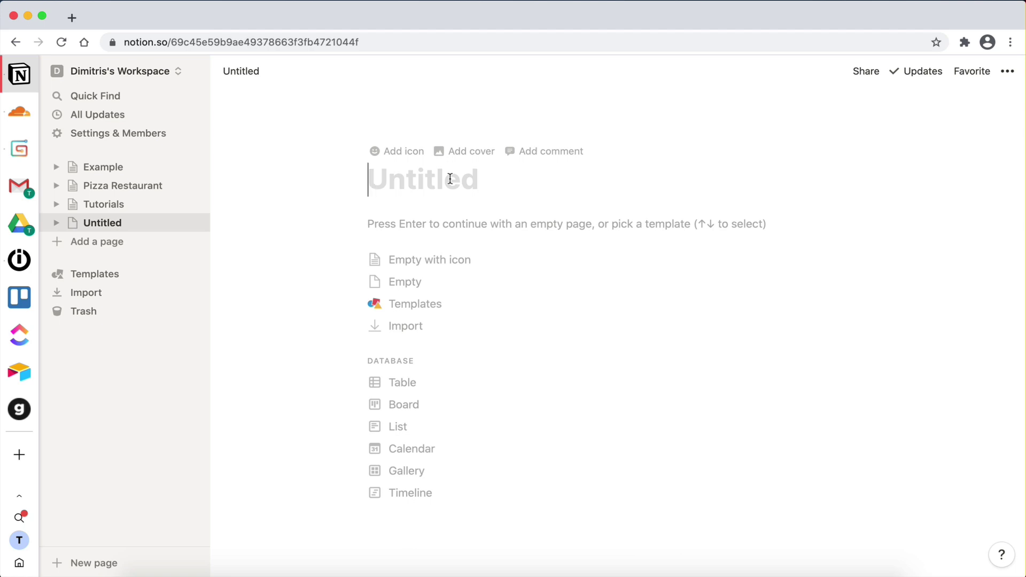
{"action": "left_click", "coordinate": [863, 78]}
{"action": "mouse_move", "coordinate": [797, 105]}
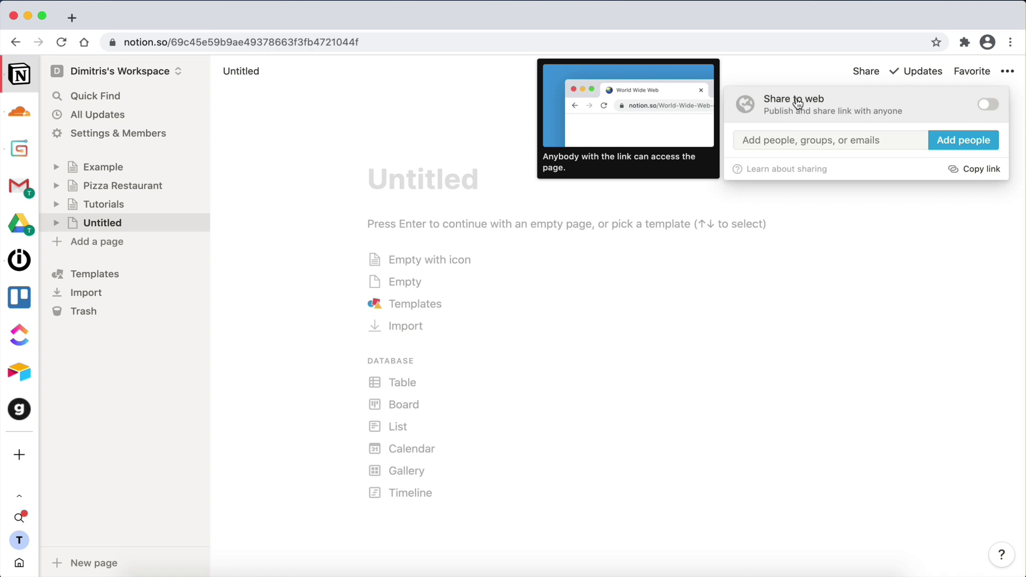
{"action": "left_click", "coordinate": [332, 185]}
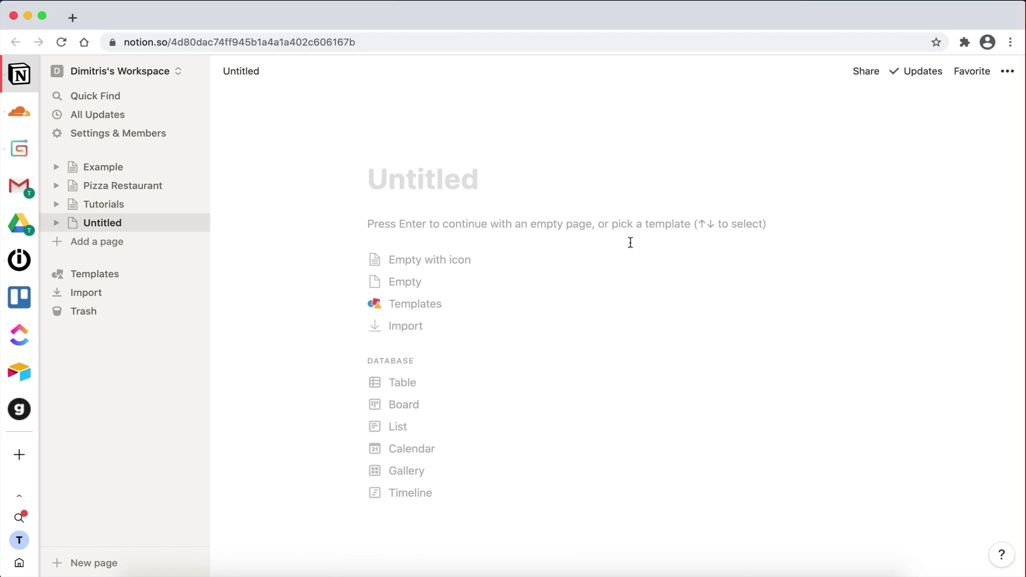
- Title the empty Notion page 'E-Commerce Store'
{"action": "left_click", "coordinate": [475, 177]}
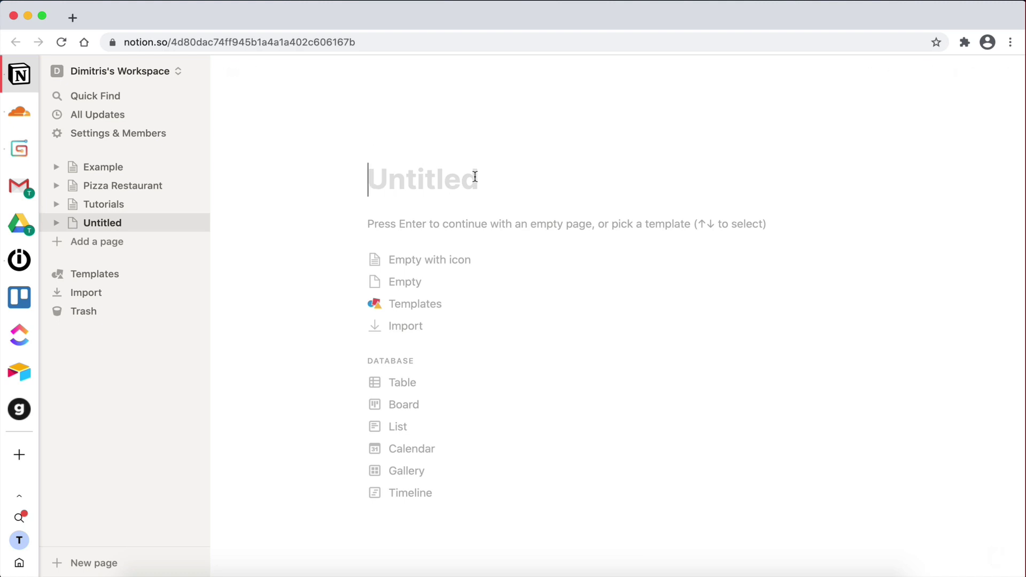
{"action": "type", "text": "E-com"}
{"action": "key", "text": "BackSpace"}
{"action": "key", "text": "BackSpace"}
{"action": "key", "text": "BackSpace"}
{"action": "type", "text": "c"}
{"action": "key", "text": "BackSpace"}
{"action": "type", "text": "Co"}
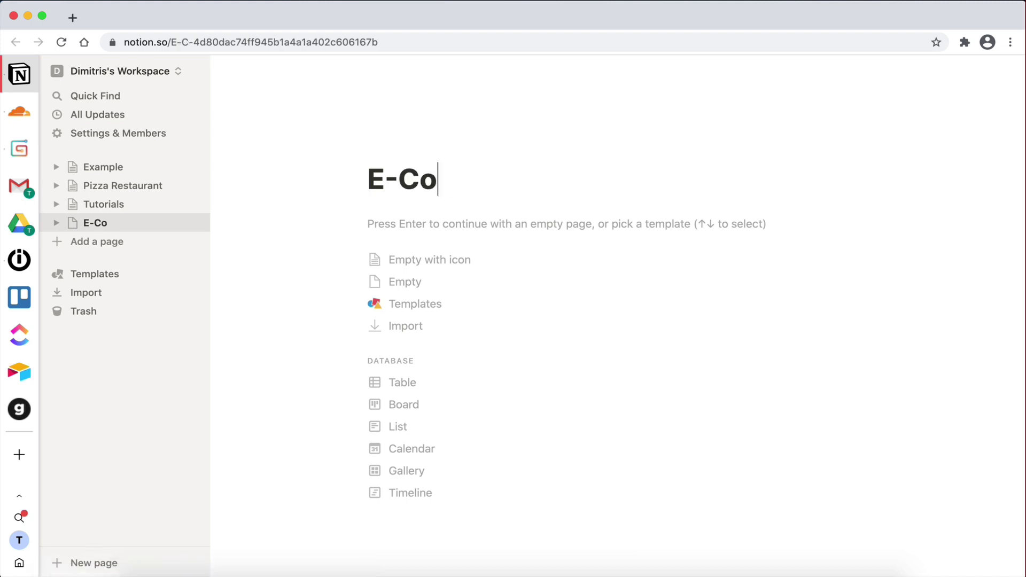
{"action": "type", "text": "mmerce Store"}
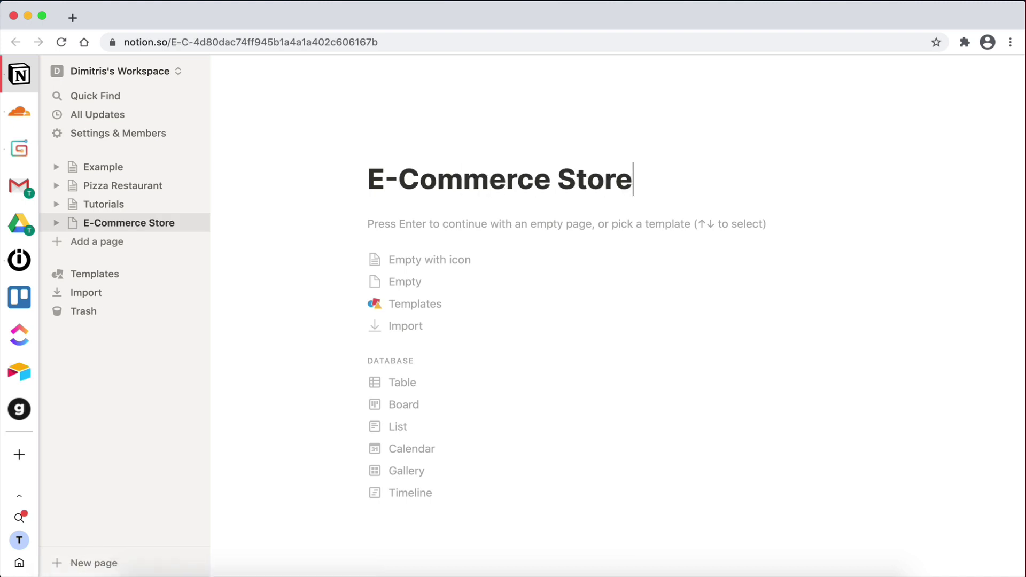
{"action": "key", "text": "Return"}
- Insert an inline gallery database named 'Courses' and bring up the Page 1 card's actions
{"action": "type", "text": "/table"}
{"action": "scroll", "coordinate": [502, 369], "scroll_direction": "down", "scroll_amount": 3}
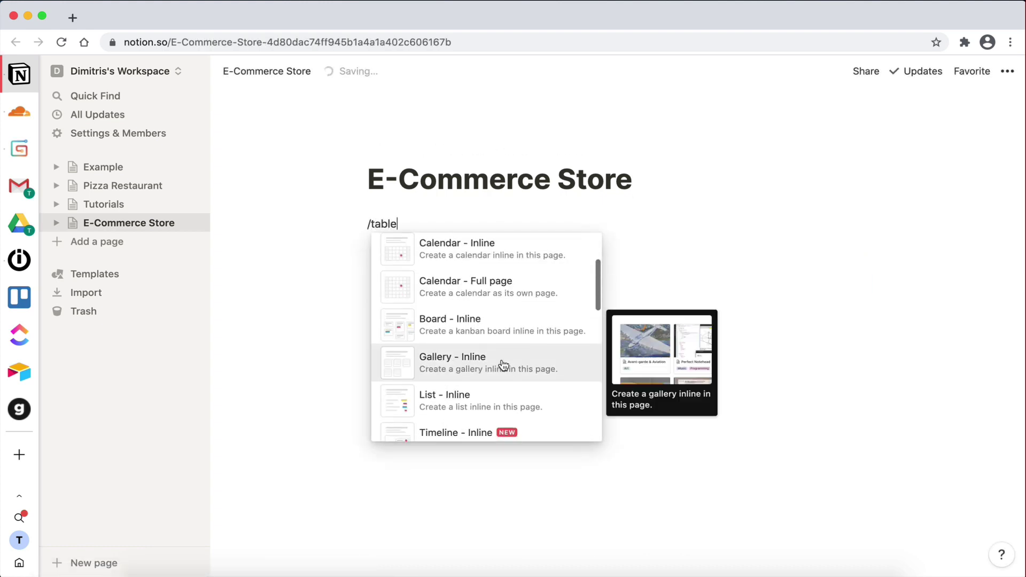
{"action": "scroll", "coordinate": [497, 385], "scroll_direction": "down", "scroll_amount": 2}
{"action": "left_click", "coordinate": [488, 297]}
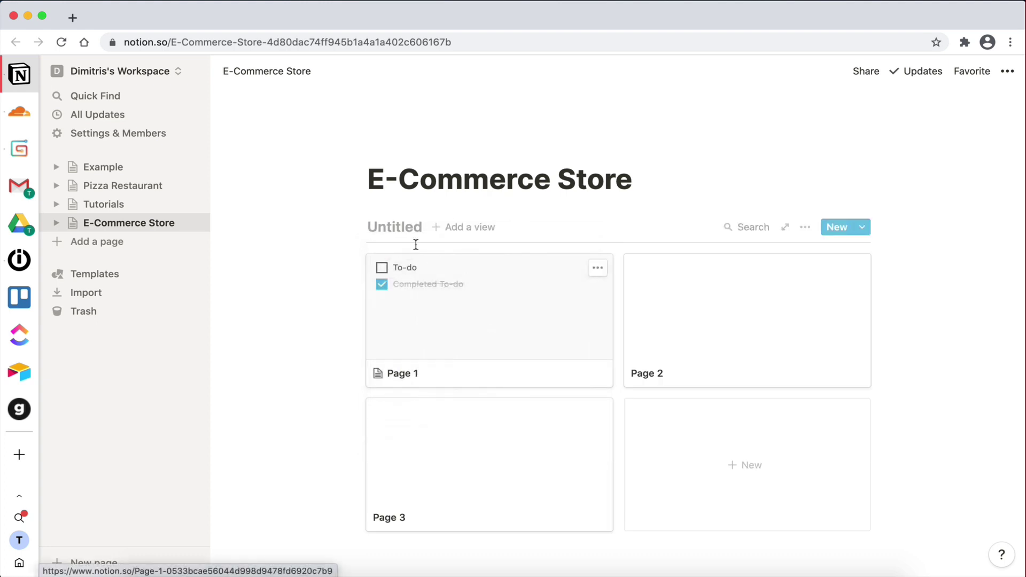
{"action": "left_click", "coordinate": [408, 226]}
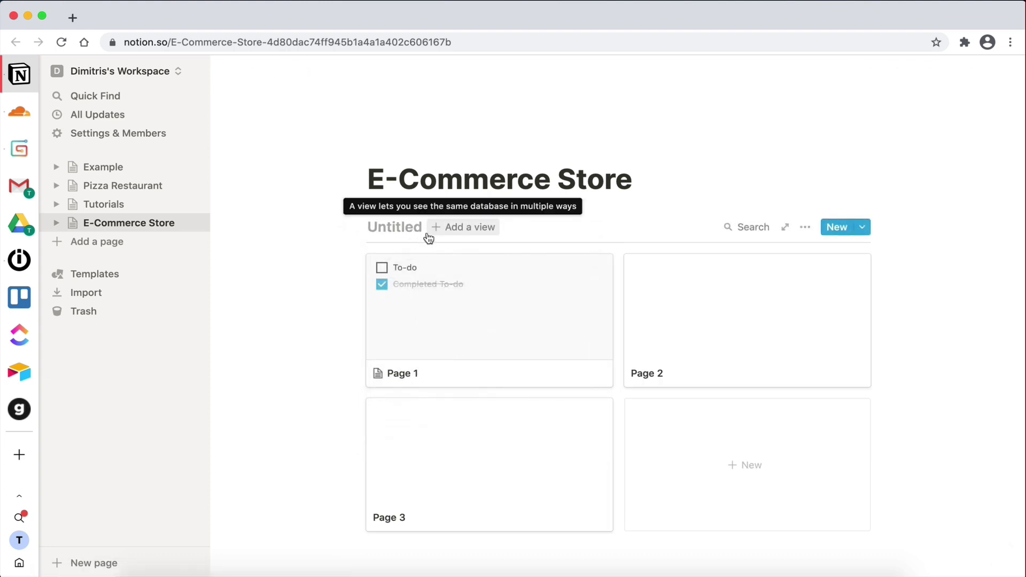
{"action": "type", "text": "Courses"}
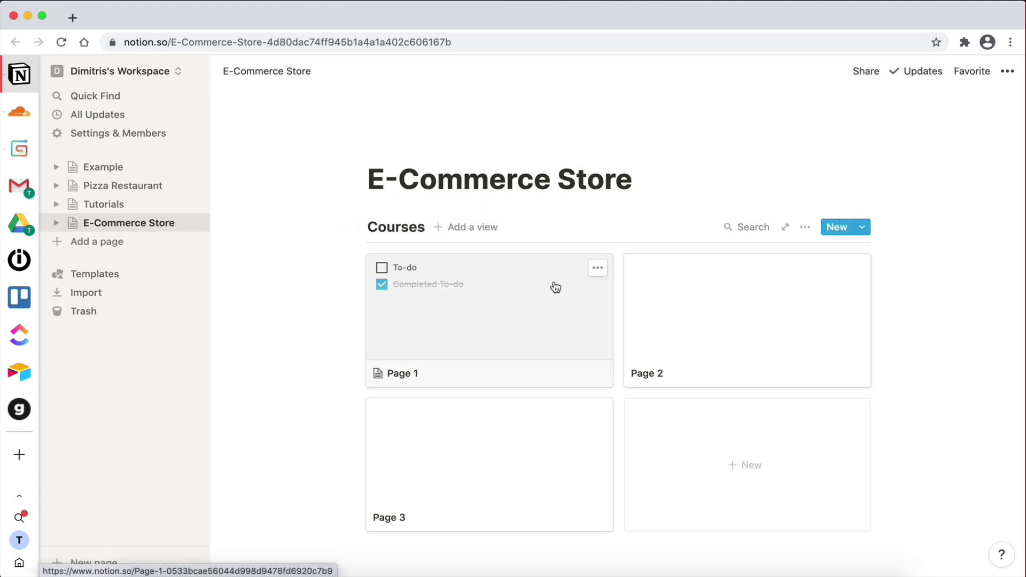
{"action": "left_click", "coordinate": [598, 268]}
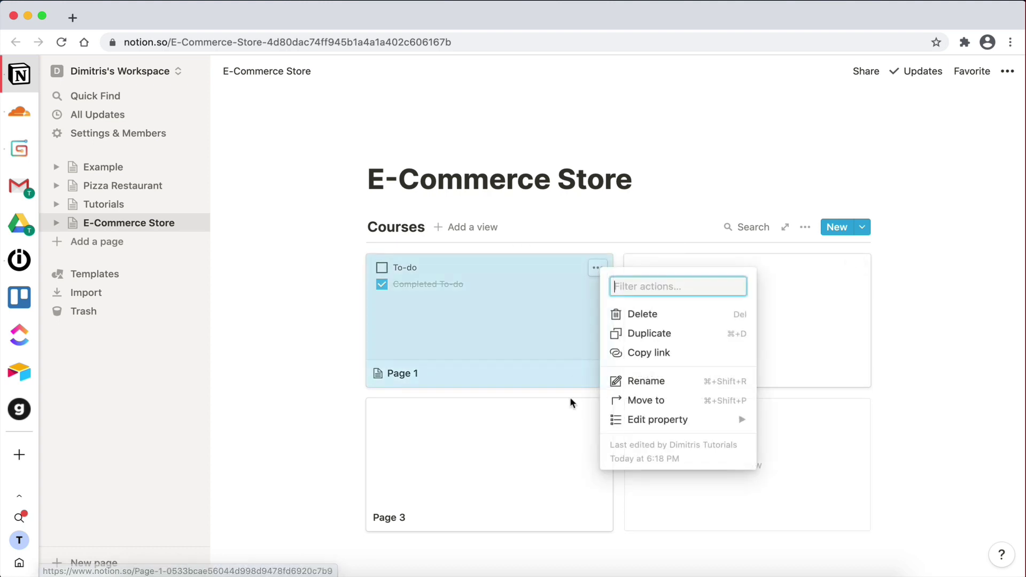
- Delete the Page 1 card and rename Page 2 to 'Social Media Marketing'
{"action": "left_click", "coordinate": [646, 315]}
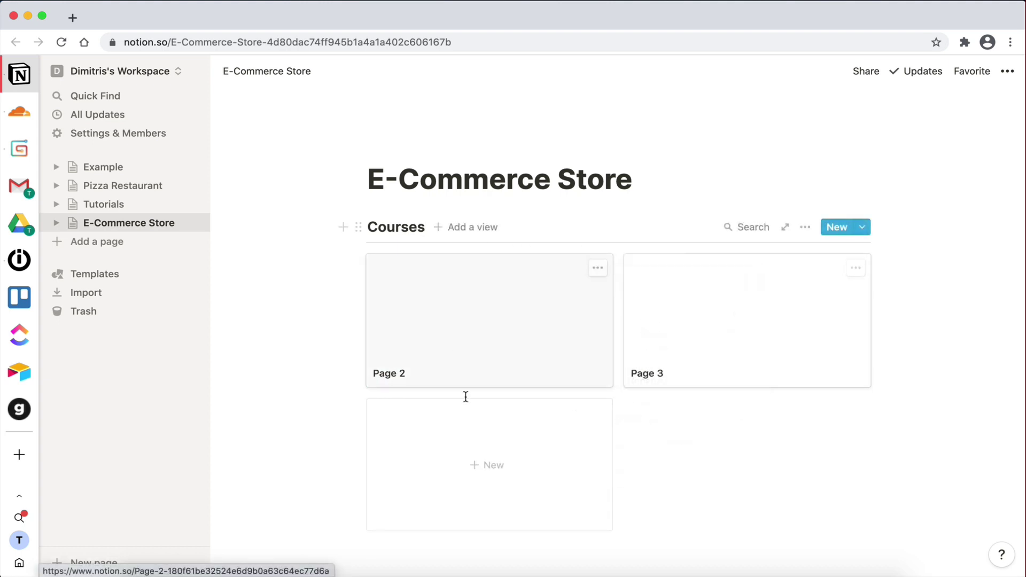
{"action": "left_click", "coordinate": [529, 289]}
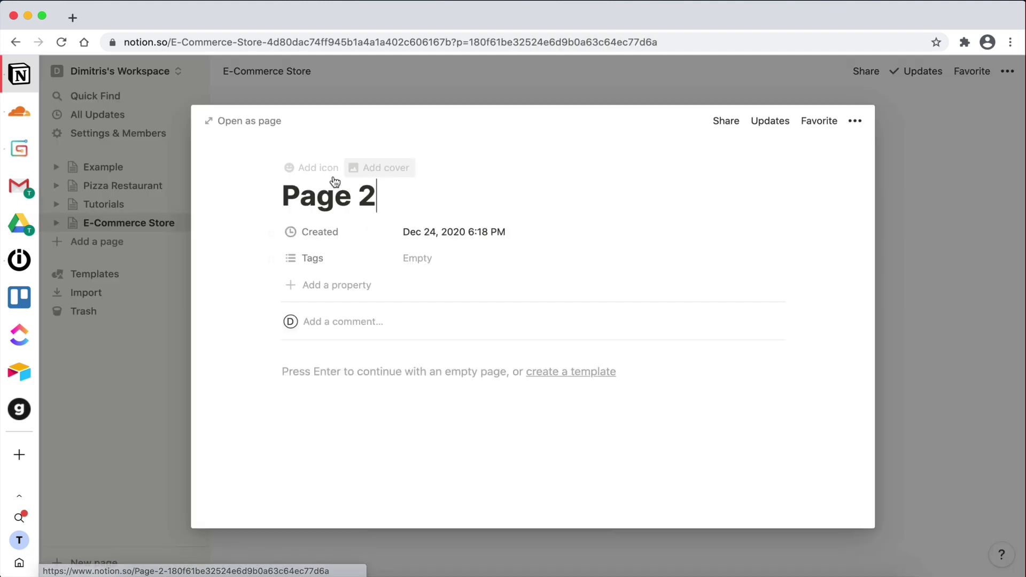
{"action": "triple_click", "coordinate": [325, 198]}
{"action": "key", "text": "BackSpace"}
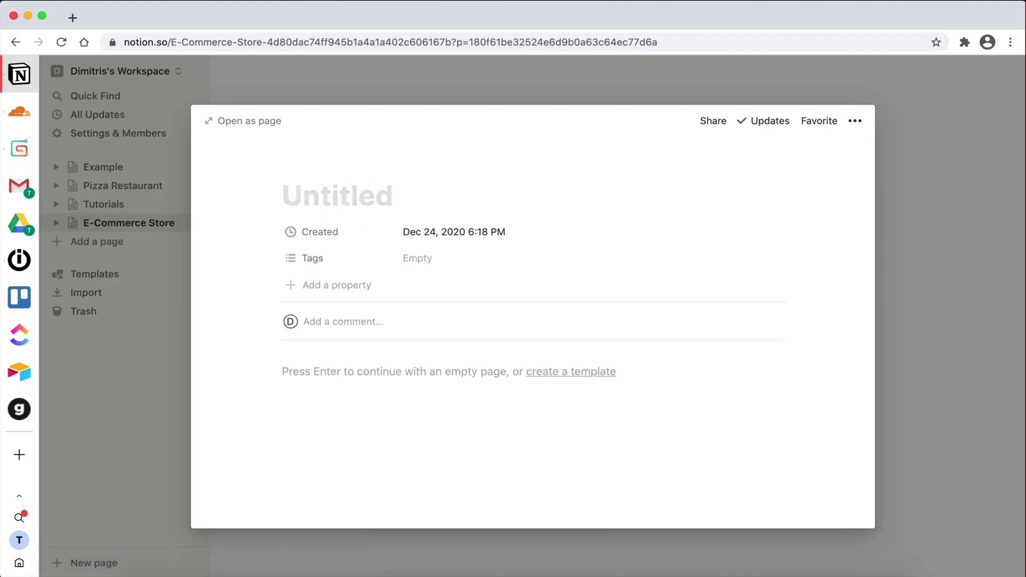
{"action": "type", "text": "Social Me"}
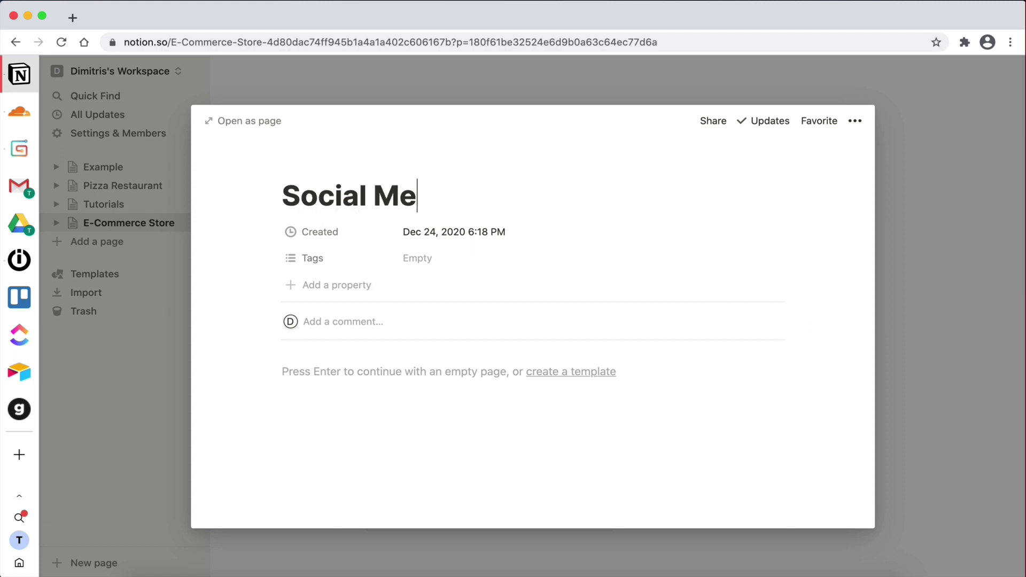
{"action": "type", "text": "dia Marketing"}
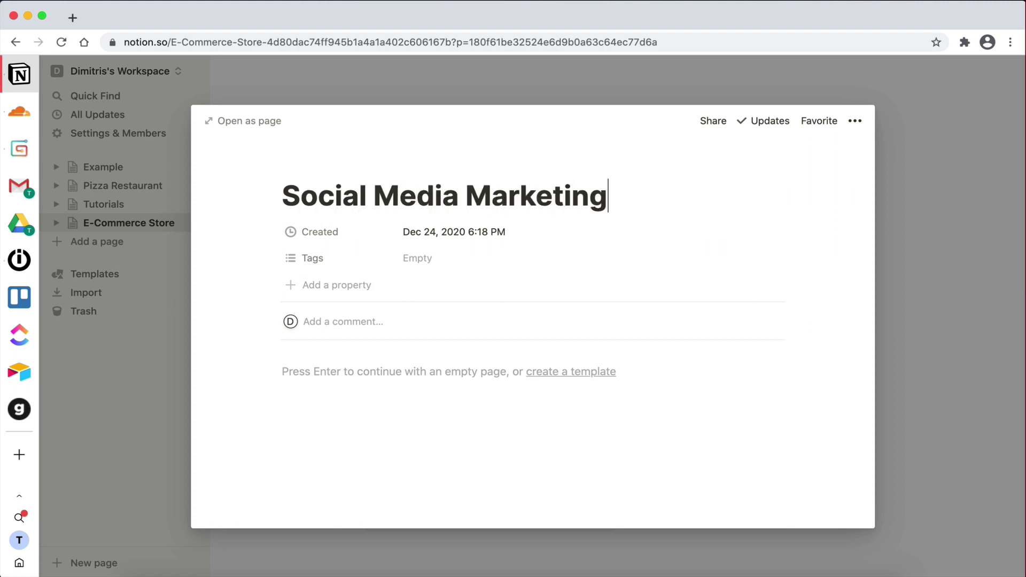
- Delete the Created and Tags properties from the Social Media Marketing page
{"action": "left_click", "coordinate": [272, 233]}
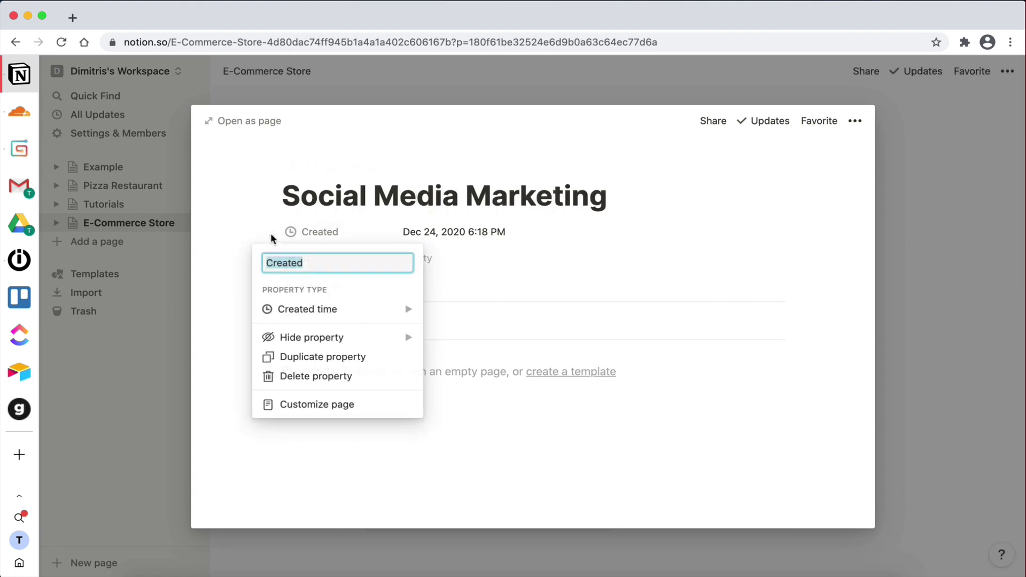
{"action": "left_click", "coordinate": [300, 376]}
{"action": "left_click", "coordinate": [483, 329]}
{"action": "left_click", "coordinate": [274, 234]}
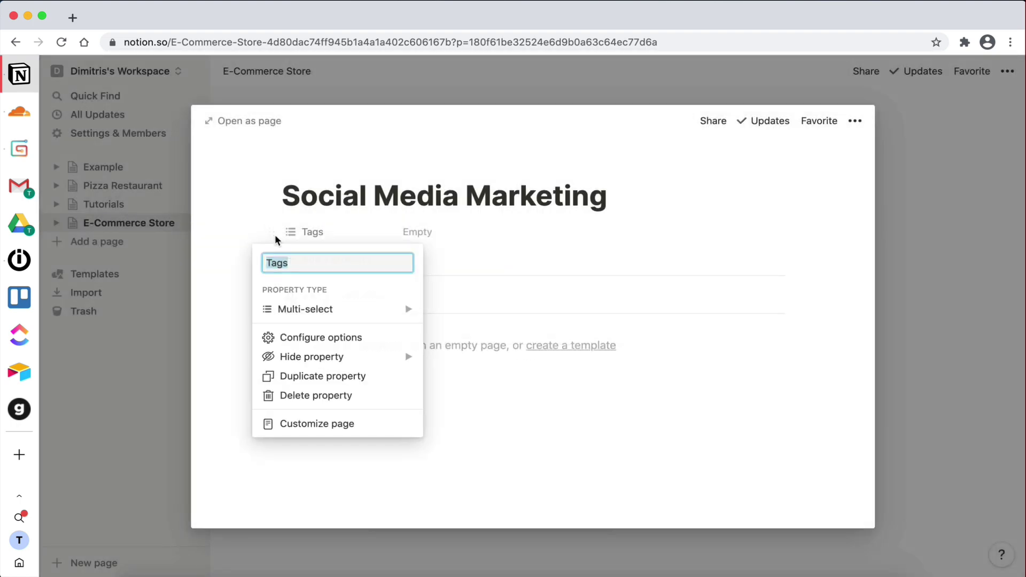
{"action": "left_click", "coordinate": [315, 395]}
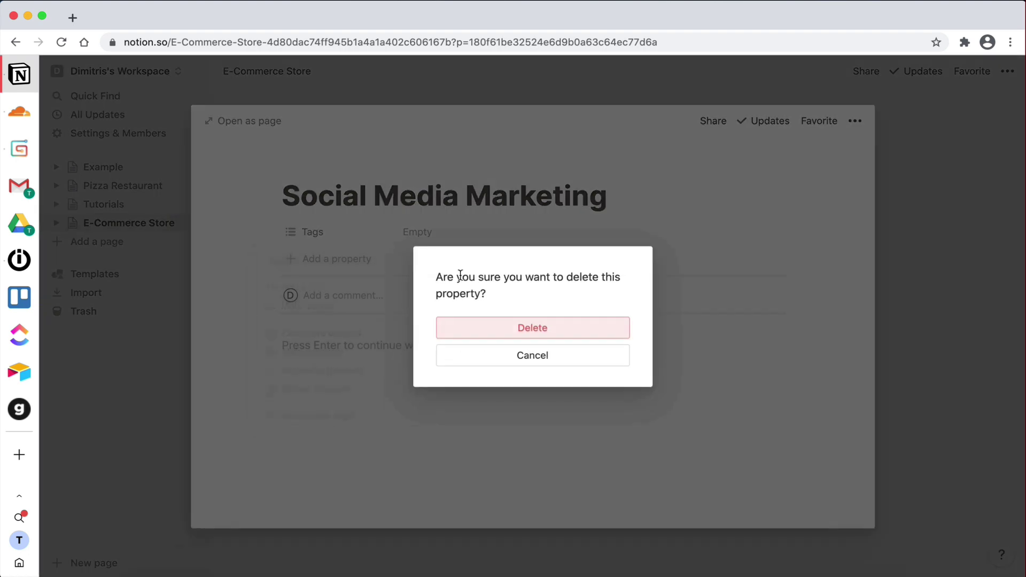
{"action": "left_click", "coordinate": [507, 330]}
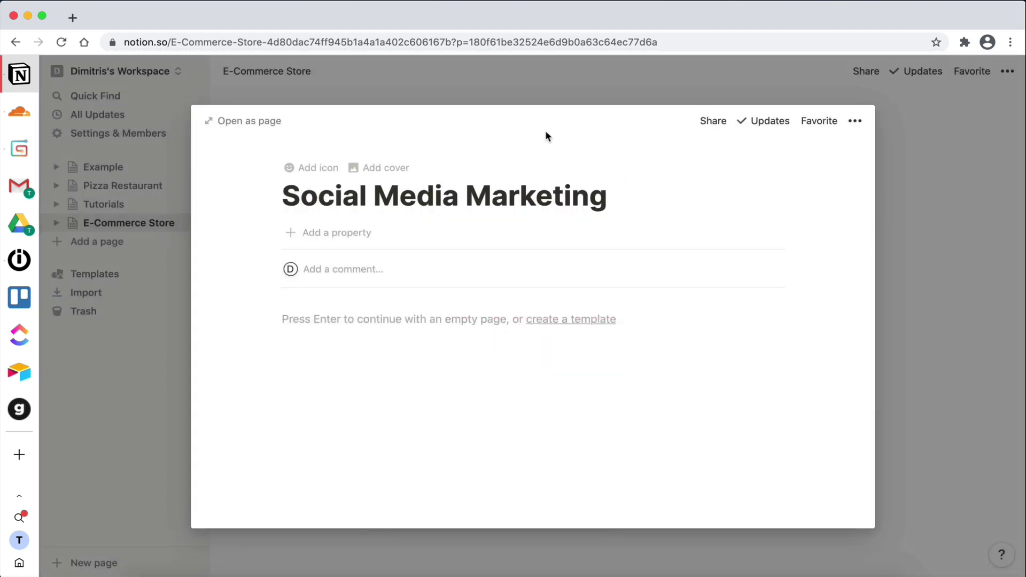
{"action": "left_click", "coordinate": [938, 224]}
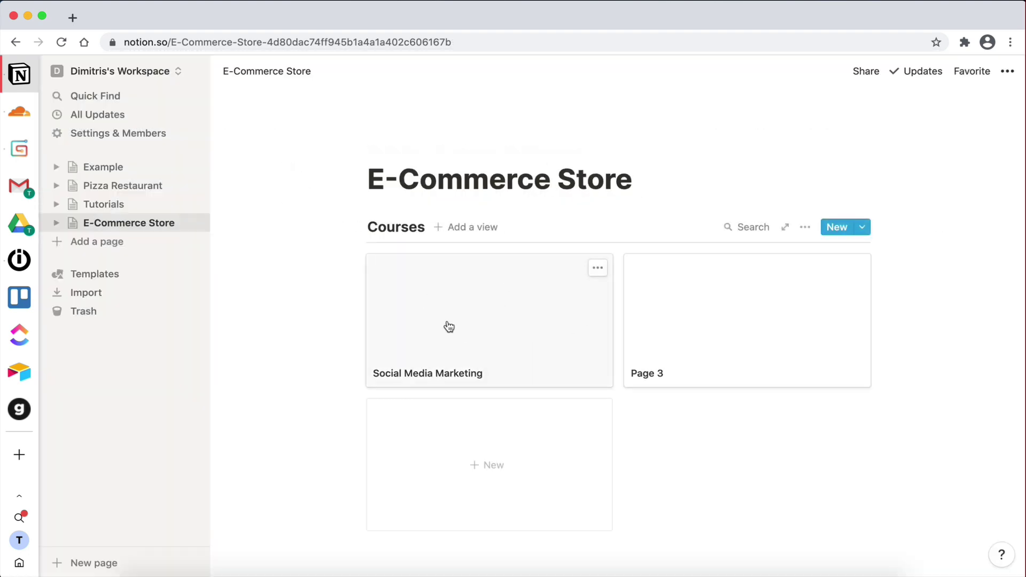
- Upload SMM.jpg as the cover of the Social Media Marketing course page
{"action": "left_click", "coordinate": [483, 300]}
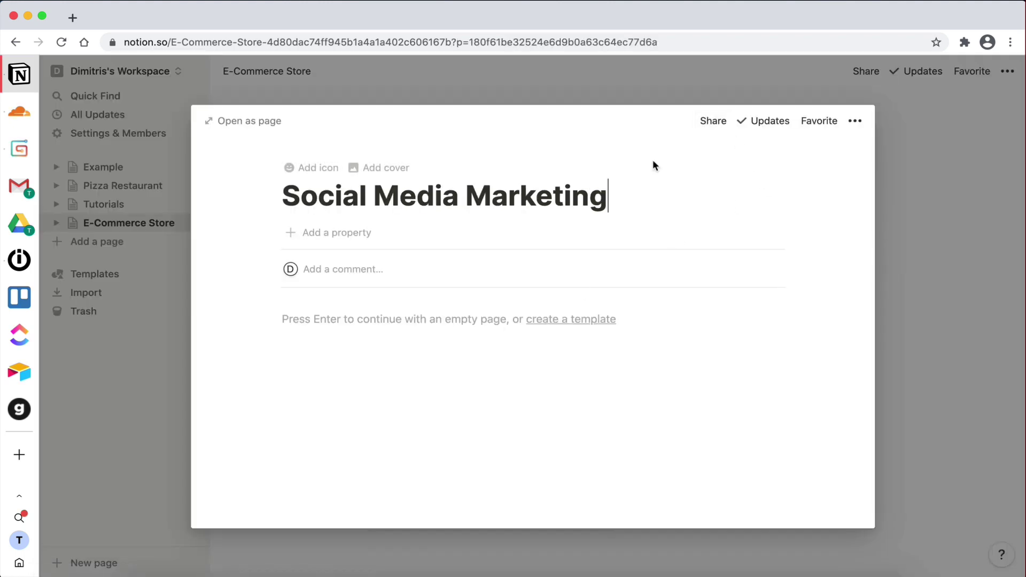
{"action": "left_click", "coordinate": [374, 168]}
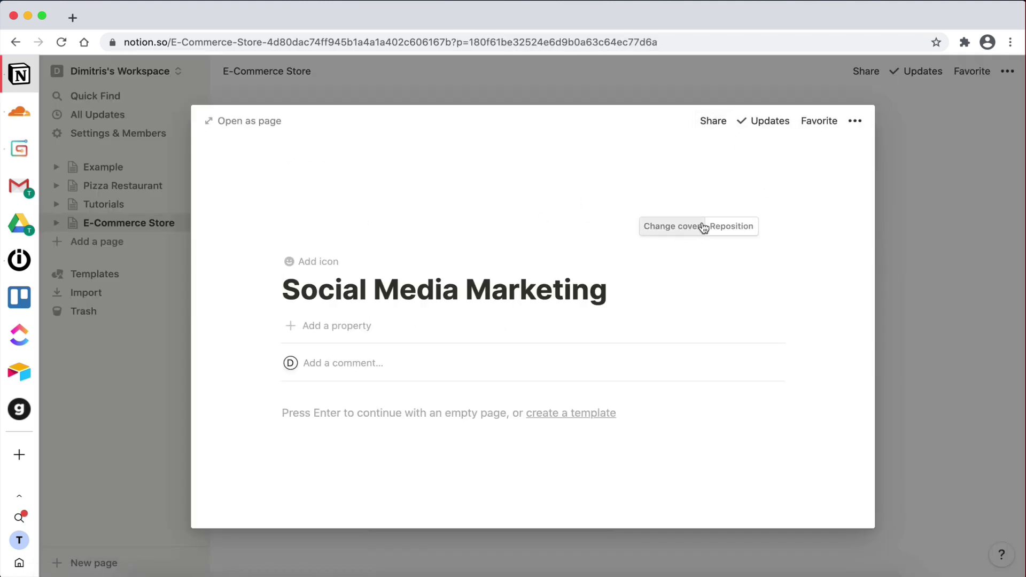
{"action": "left_click", "coordinate": [688, 224]}
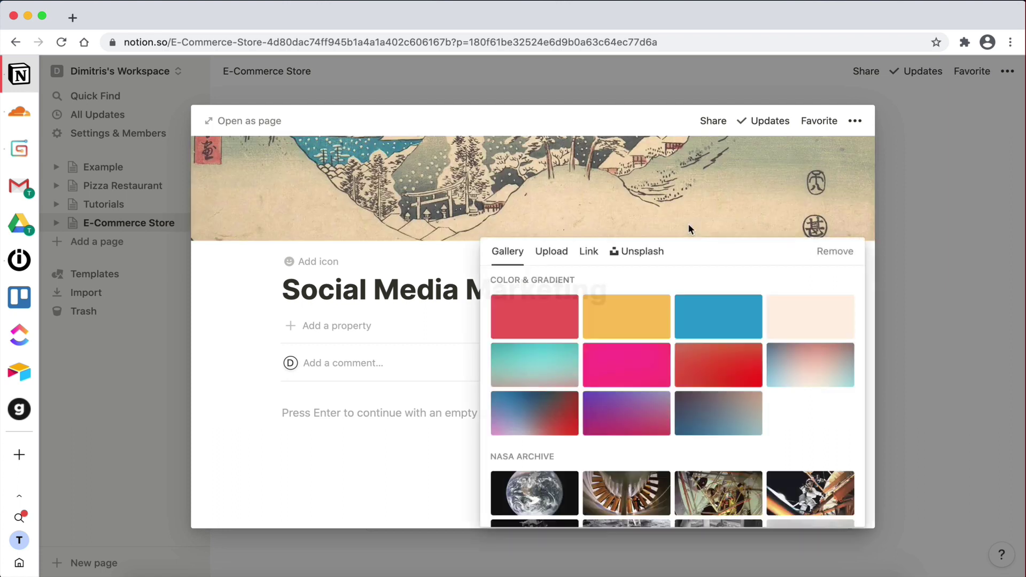
{"action": "left_click", "coordinate": [551, 252]}
{"action": "left_click", "coordinate": [607, 299]}
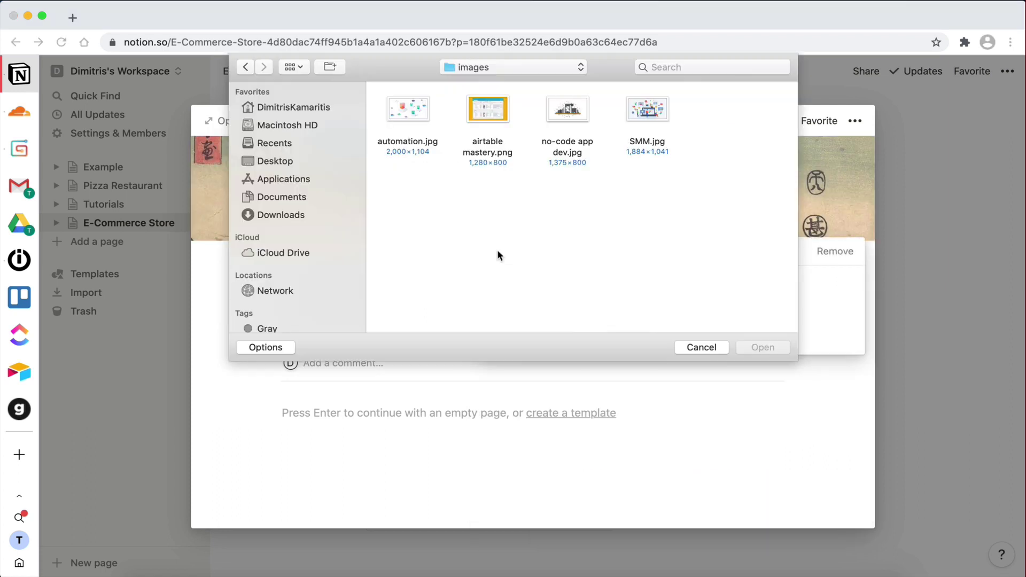
{"action": "double_click", "coordinate": [644, 118]}
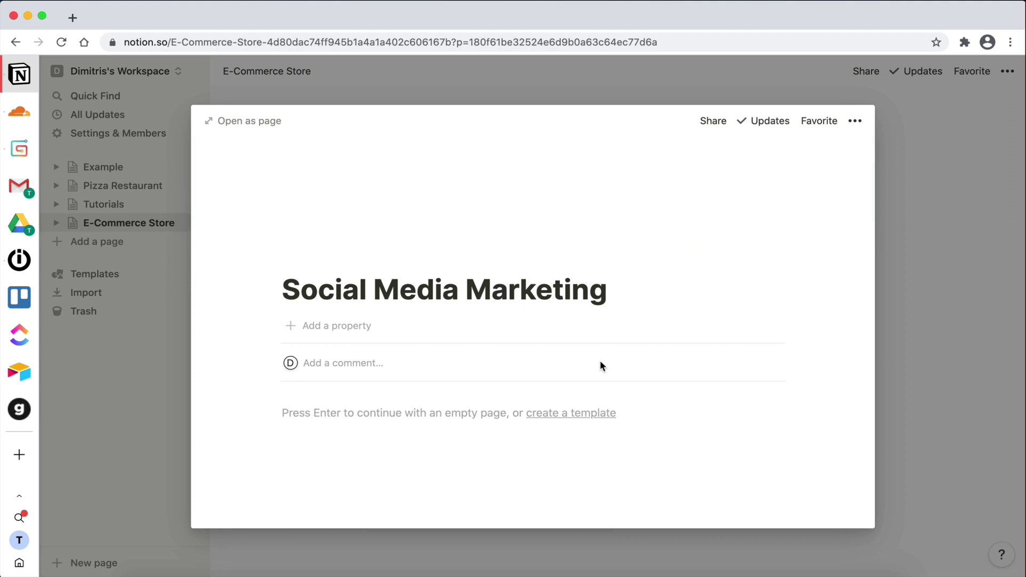
{"action": "left_click", "coordinate": [961, 212]}
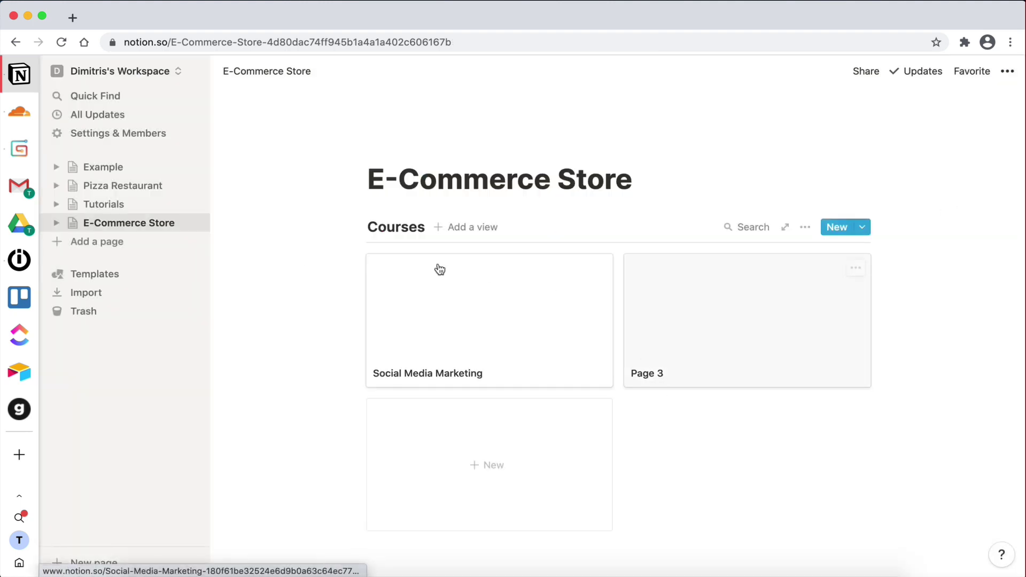
- Set the Courses gallery's card preview to Page cover
{"action": "scroll", "coordinate": [474, 360], "scroll_direction": "down", "scroll_amount": 2}
{"action": "scroll", "coordinate": [535, 361], "scroll_direction": "up", "scroll_amount": 2}
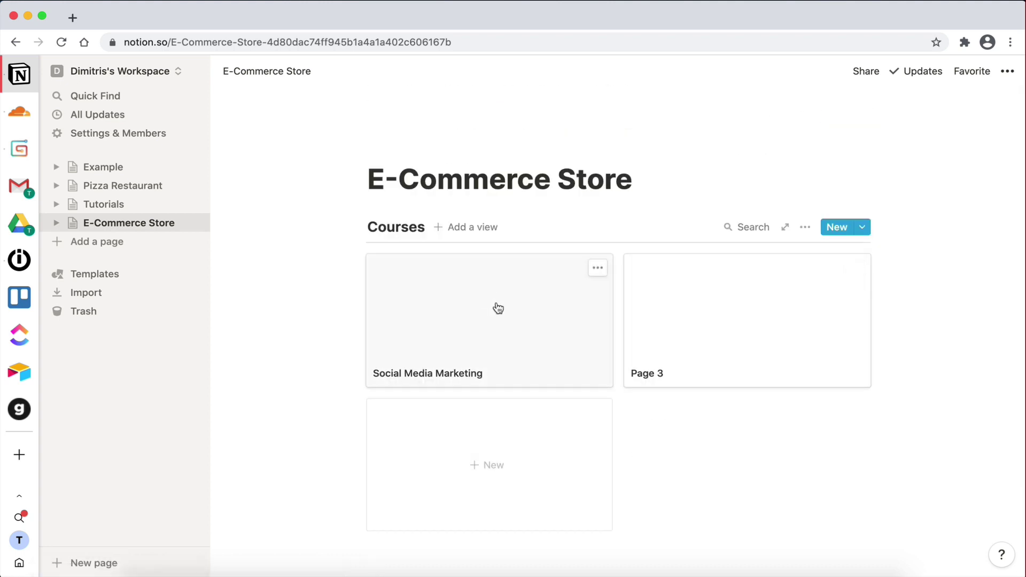
{"action": "left_click", "coordinate": [596, 268]}
{"action": "left_click", "coordinate": [827, 499]}
{"action": "left_click", "coordinate": [804, 228]}
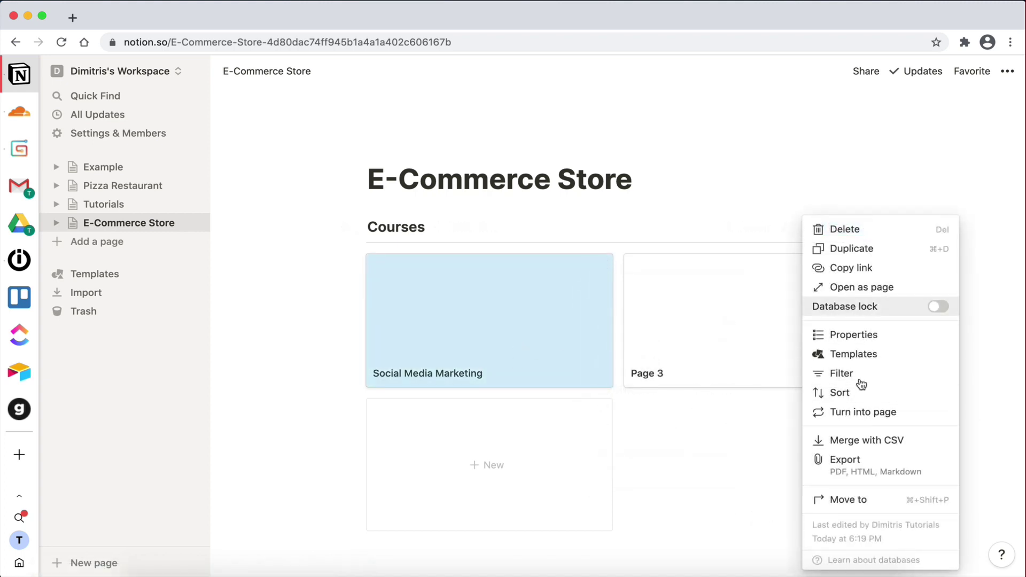
{"action": "left_click", "coordinate": [845, 336]}
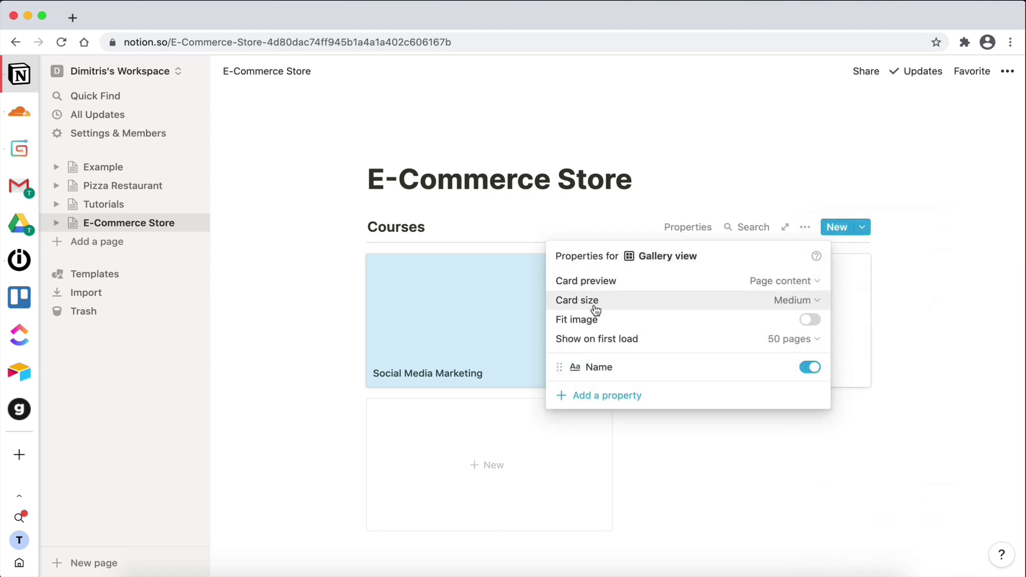
{"action": "left_click", "coordinate": [769, 279]}
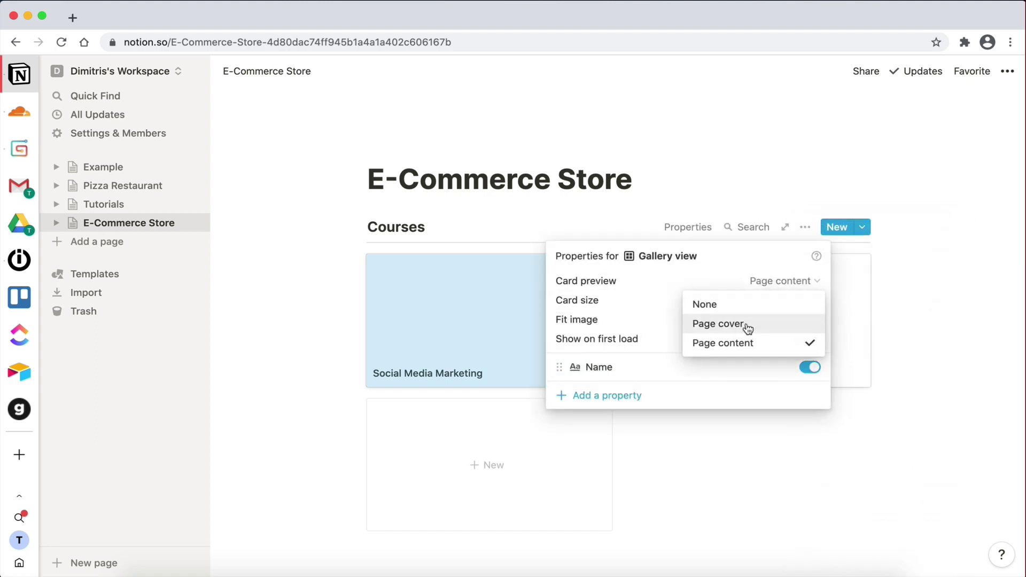
{"action": "left_click", "coordinate": [728, 329]}
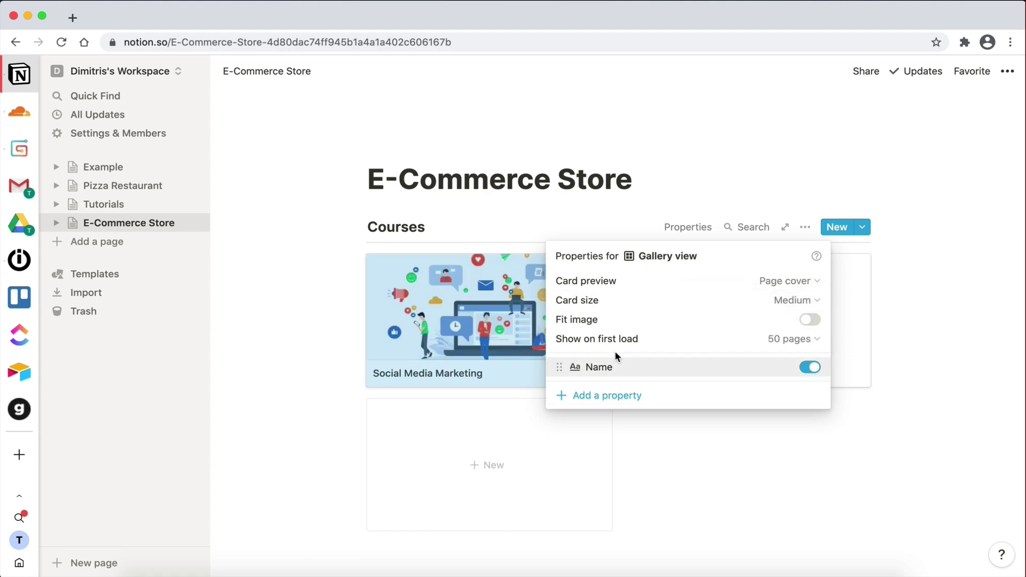
- Rename the Page 3 course card to 'No-Code App Development'
{"action": "left_click", "coordinate": [823, 458]}
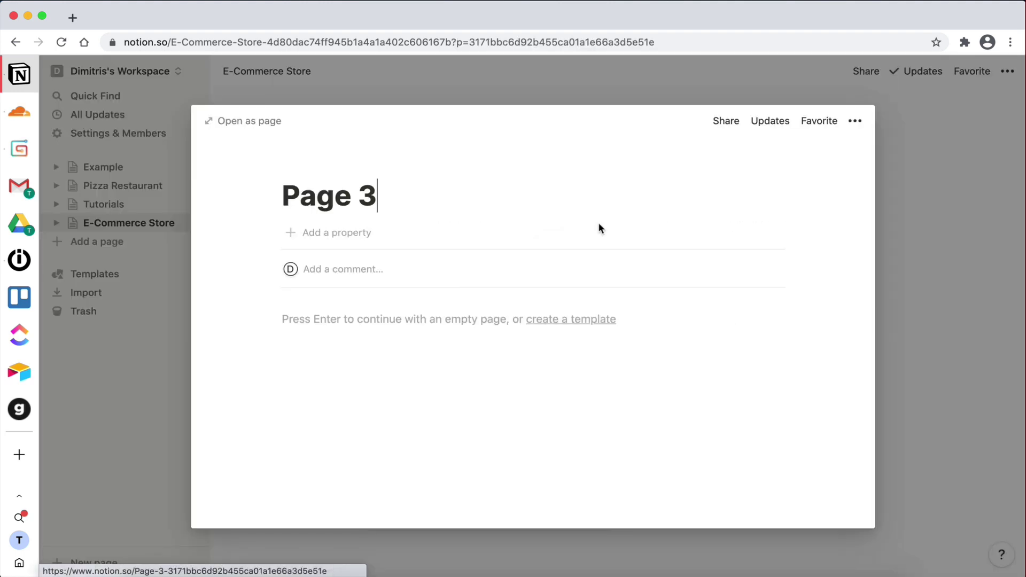
{"action": "left_click", "coordinate": [280, 197]}
{"action": "left_click_drag", "start_coordinate": [280, 197], "coordinate": [377, 198]}
{"action": "type", "text": "No-"}
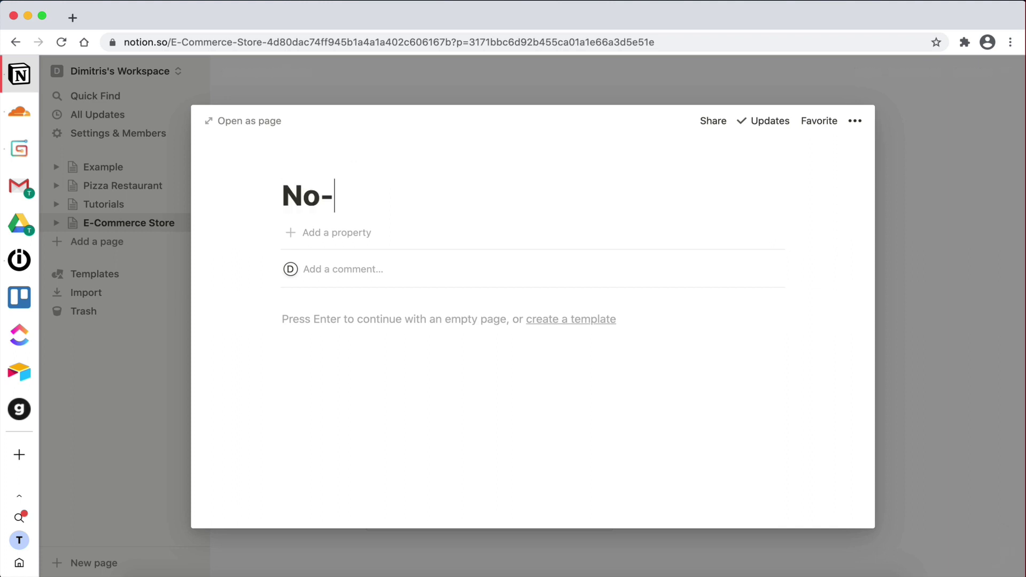
{"action": "type", "text": "Code Maste"}
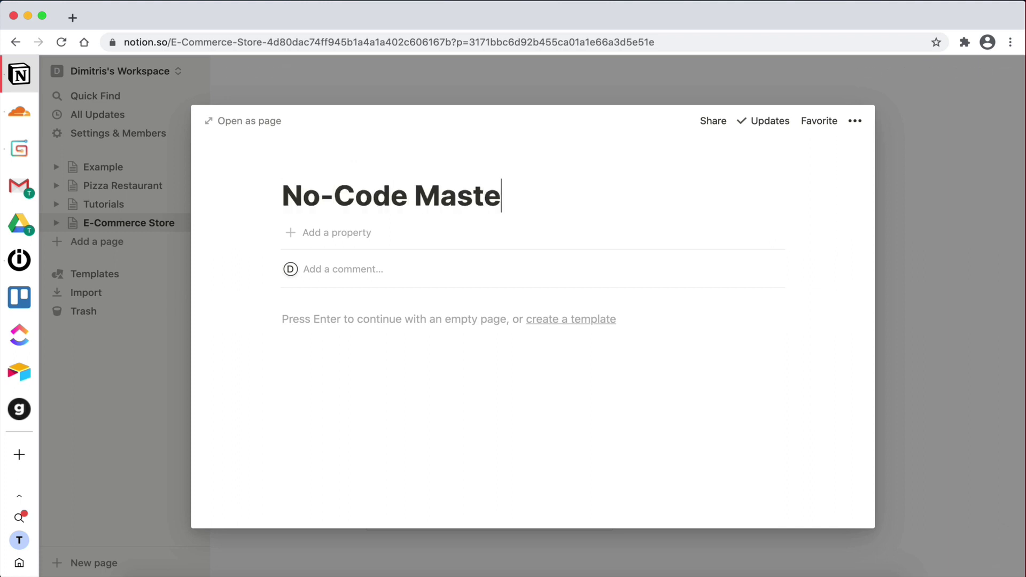
{"action": "key", "text": "BackSpace"}
{"action": "key", "text": "BackSpace"}
{"action": "key", "text": "BackSpace"}
{"action": "key", "text": "BackSpace"}
{"action": "key", "text": "BackSpace"}
{"action": "type", "text": "App De"}
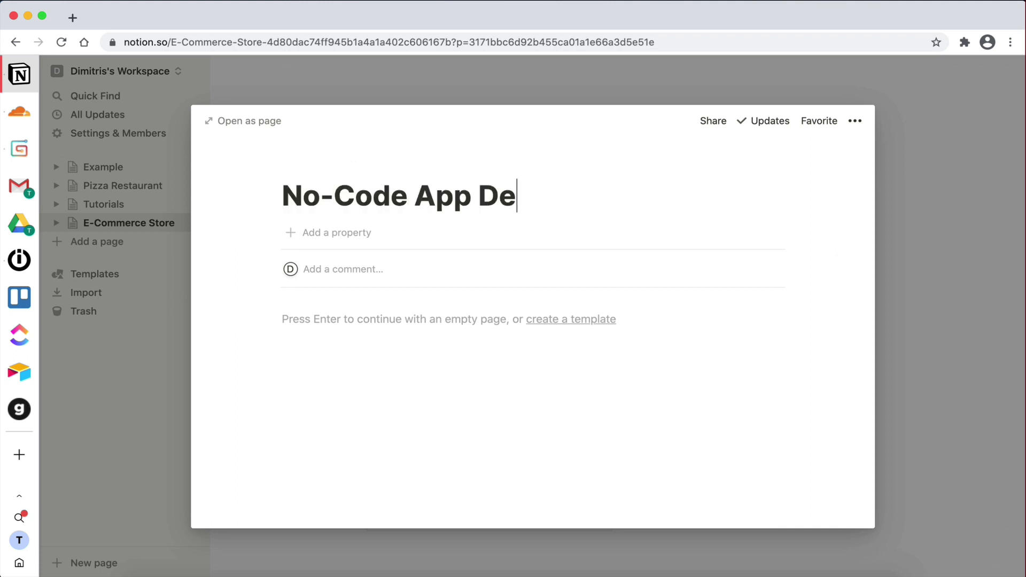
{"action": "type", "text": "velopment"}
{"action": "key", "text": "Escape"}
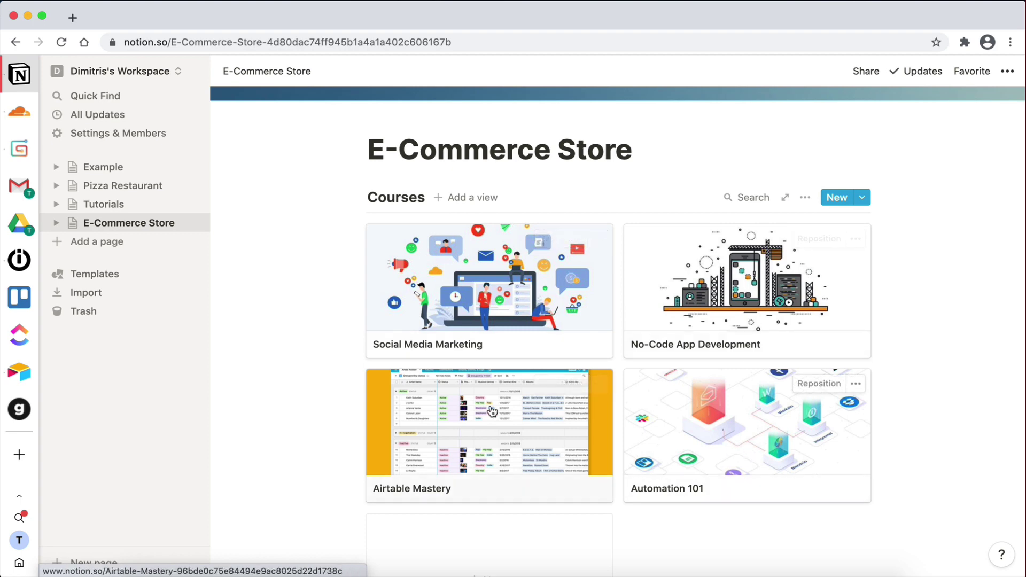
- In Gumroad, start a new product of the Classic type
{"action": "left_click", "coordinate": [5, 143]}
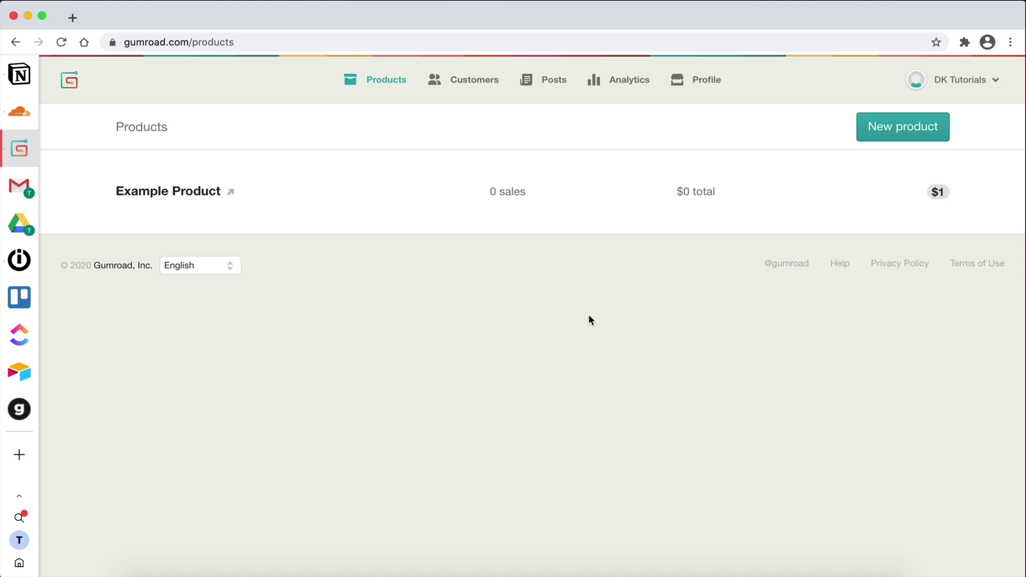
{"action": "left_click", "coordinate": [910, 139]}
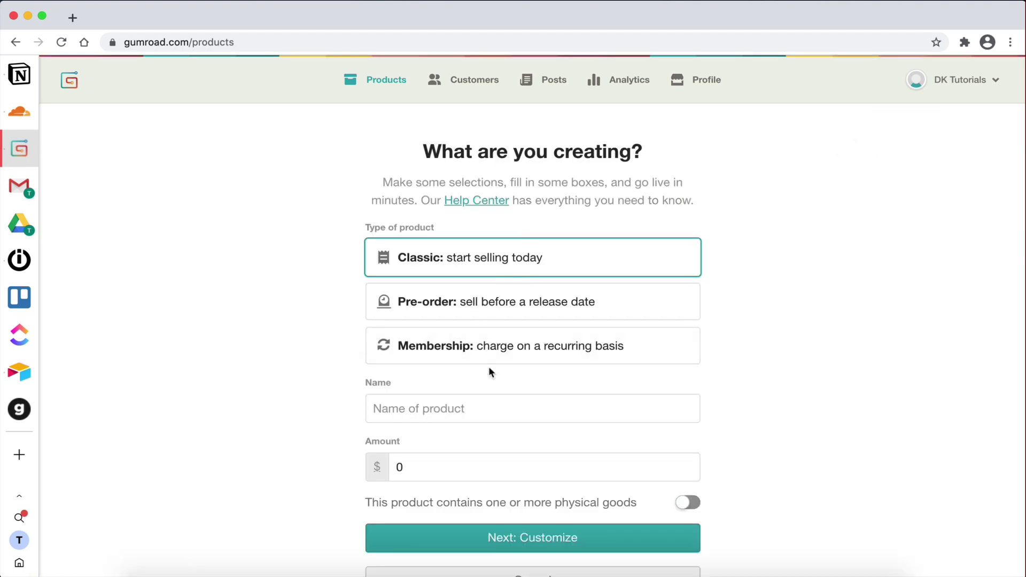
{"action": "scroll", "coordinate": [488, 367], "scroll_direction": "down", "scroll_amount": 1}
{"action": "scroll", "coordinate": [488, 367], "scroll_direction": "up", "scroll_amount": 1}
{"action": "scroll", "coordinate": [489, 367], "scroll_direction": "down", "scroll_amount": 3}
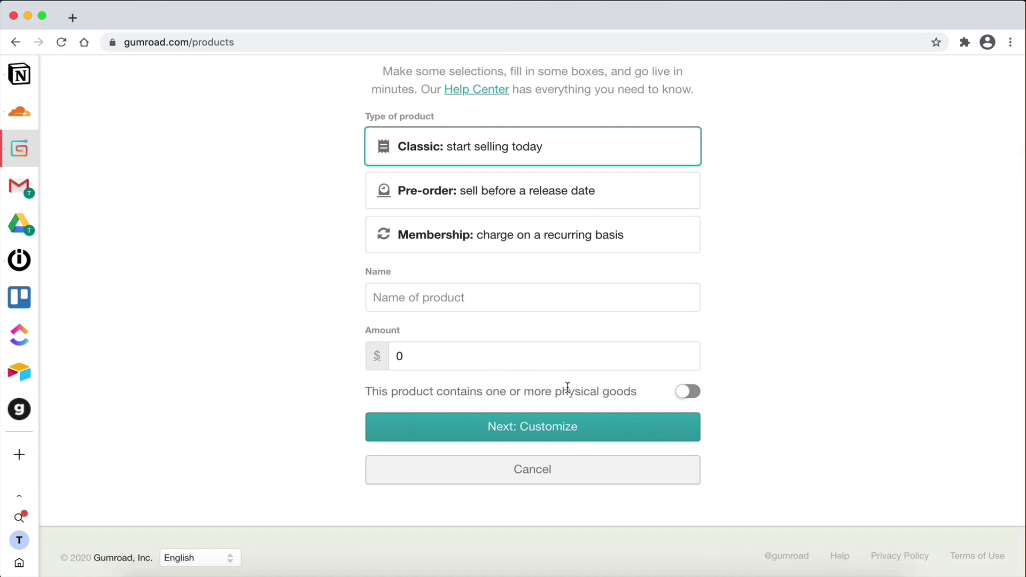
{"action": "scroll", "coordinate": [618, 374], "scroll_direction": "up", "scroll_amount": 4}
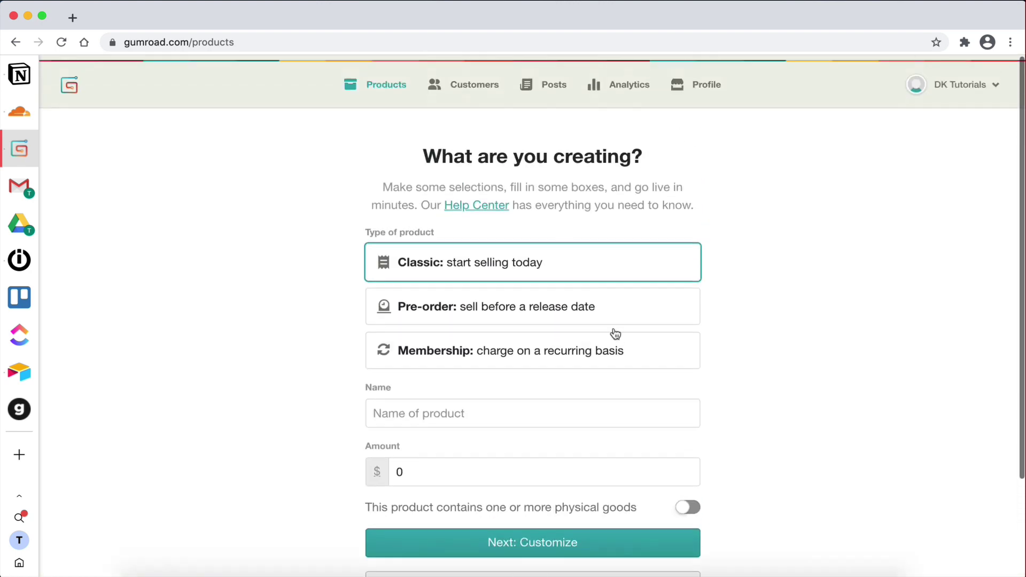
{"action": "scroll", "coordinate": [408, 298], "scroll_direction": "down", "scroll_amount": 2}
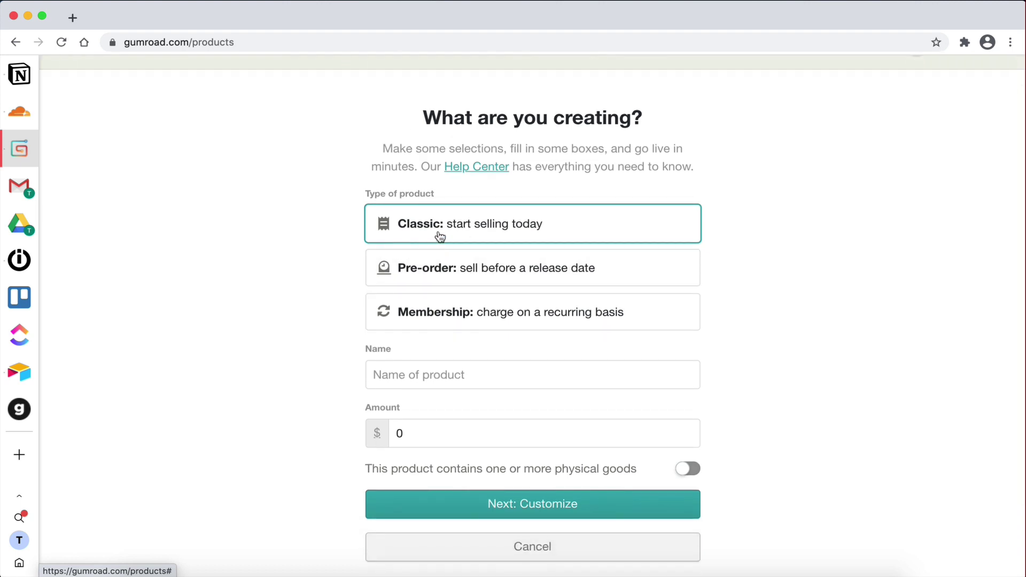
{"action": "left_click", "coordinate": [440, 234]}
- Name the product 'Social Media Marketing Course' and continue to customizing it
{"action": "scroll", "coordinate": [695, 219], "scroll_direction": "down", "scroll_amount": 2}
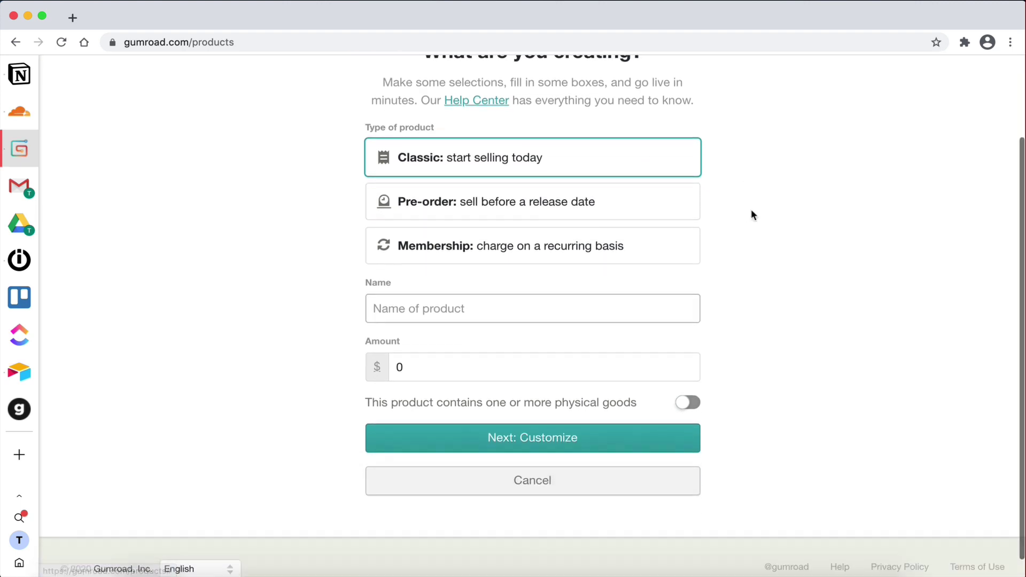
{"action": "left_click", "coordinate": [448, 299]}
{"action": "left_click", "coordinate": [441, 337]}
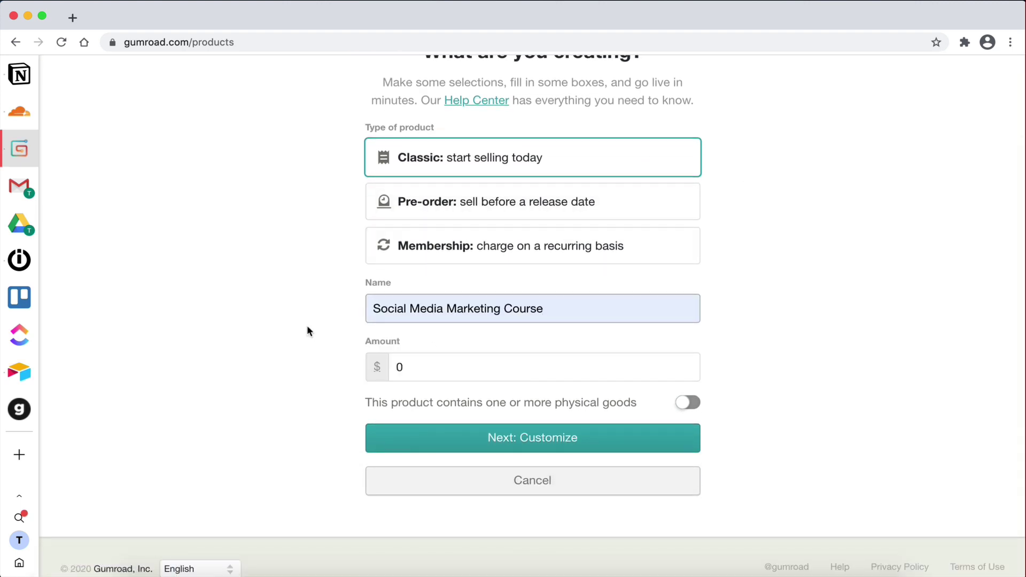
{"action": "left_click", "coordinate": [431, 370]}
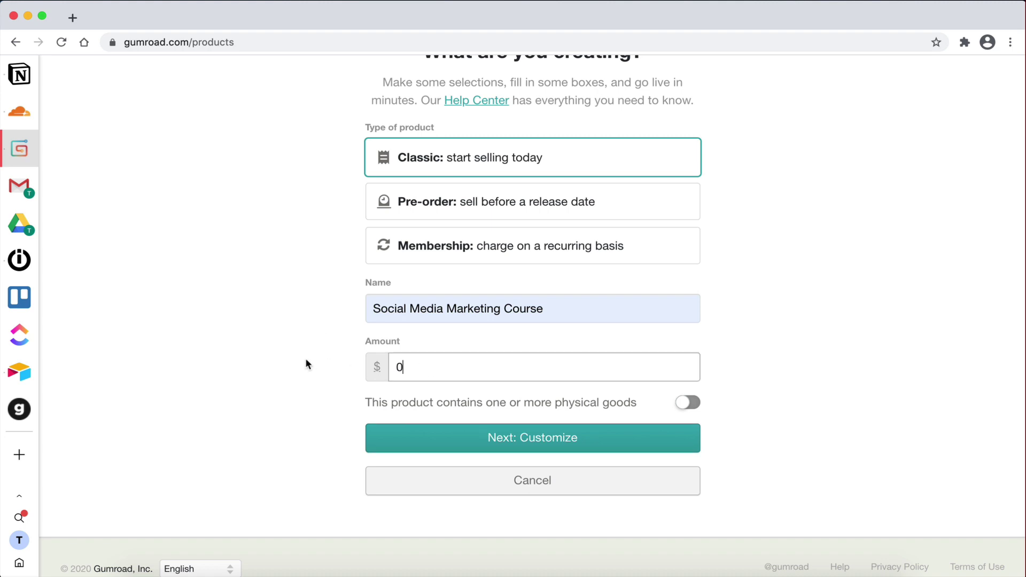
{"action": "scroll", "coordinate": [369, 355], "scroll_direction": "down", "scroll_amount": 1}
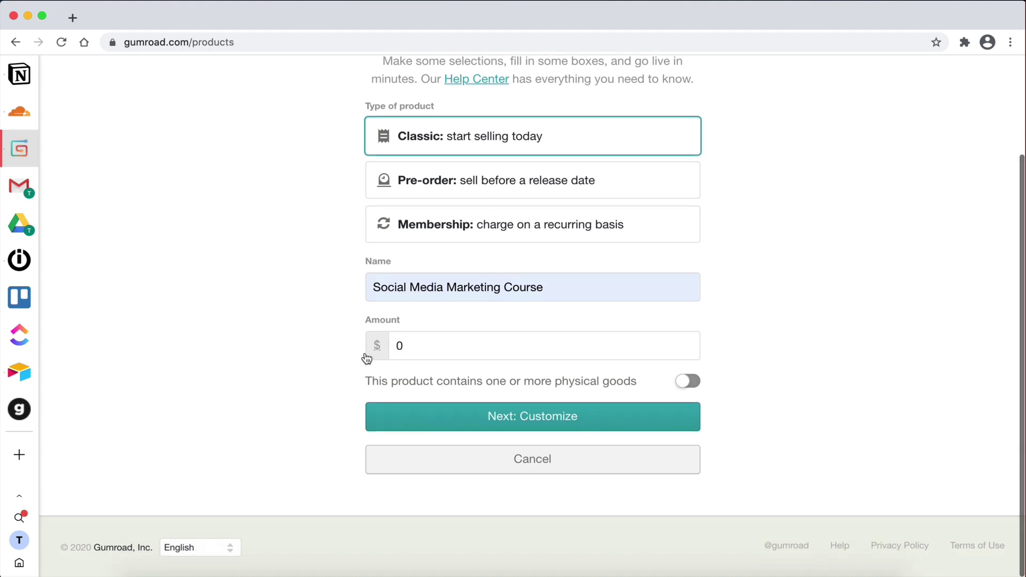
{"action": "left_click", "coordinate": [507, 415]}
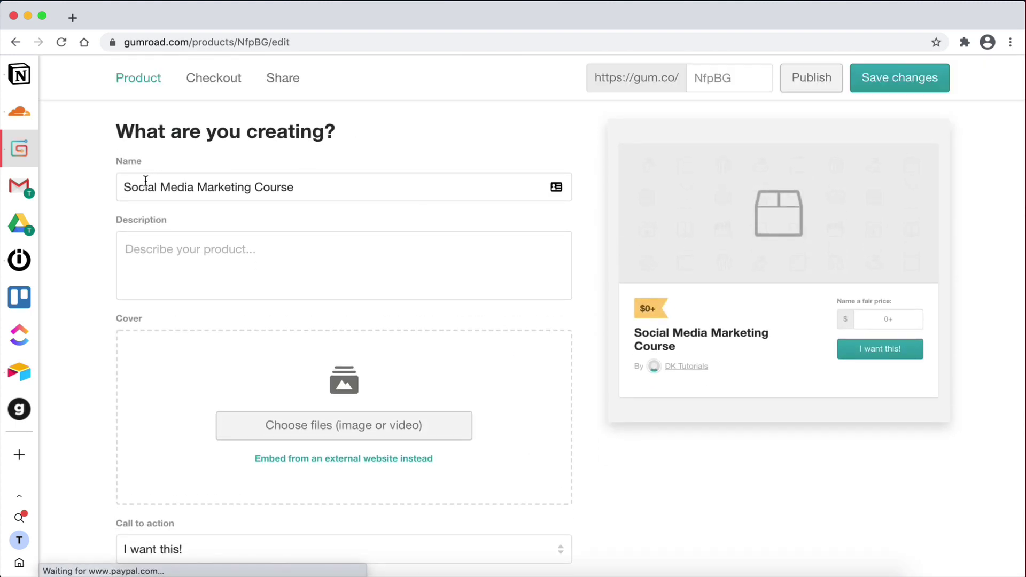
- Write the product description 'This is an example description'
{"action": "scroll", "coordinate": [299, 191], "scroll_direction": "down", "scroll_amount": 2}
{"action": "left_click", "coordinate": [245, 195]}
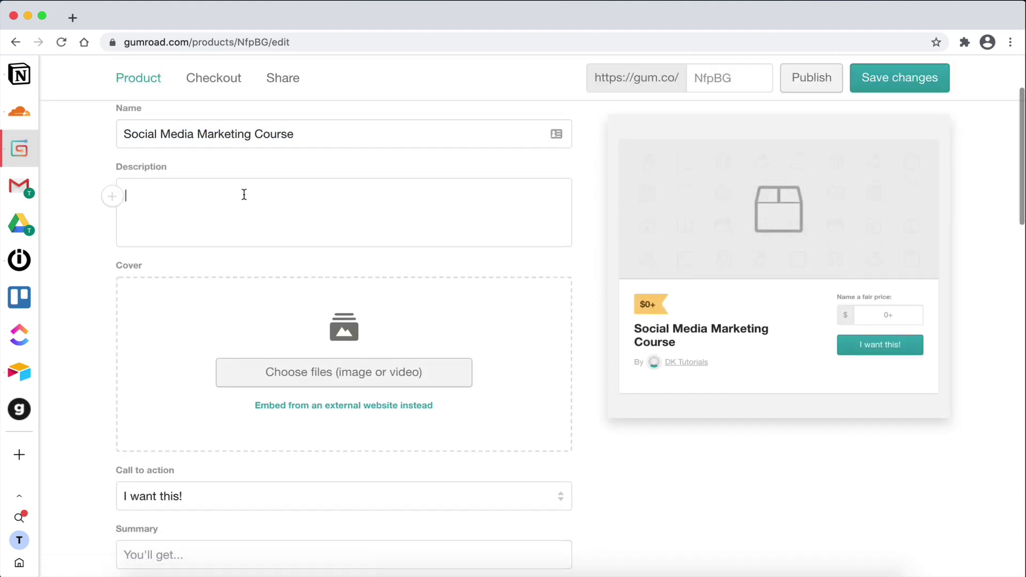
{"action": "type", "text": "This is an example description"}
{"action": "scroll", "coordinate": [243, 205], "scroll_direction": "down", "scroll_amount": 2}
{"action": "scroll", "coordinate": [305, 207], "scroll_direction": "down", "scroll_amount": 2}
{"action": "scroll", "coordinate": [313, 210], "scroll_direction": "up", "scroll_amount": 3}
- Upload SMM.jpg as the product cover image
{"action": "left_click", "coordinate": [382, 302]}
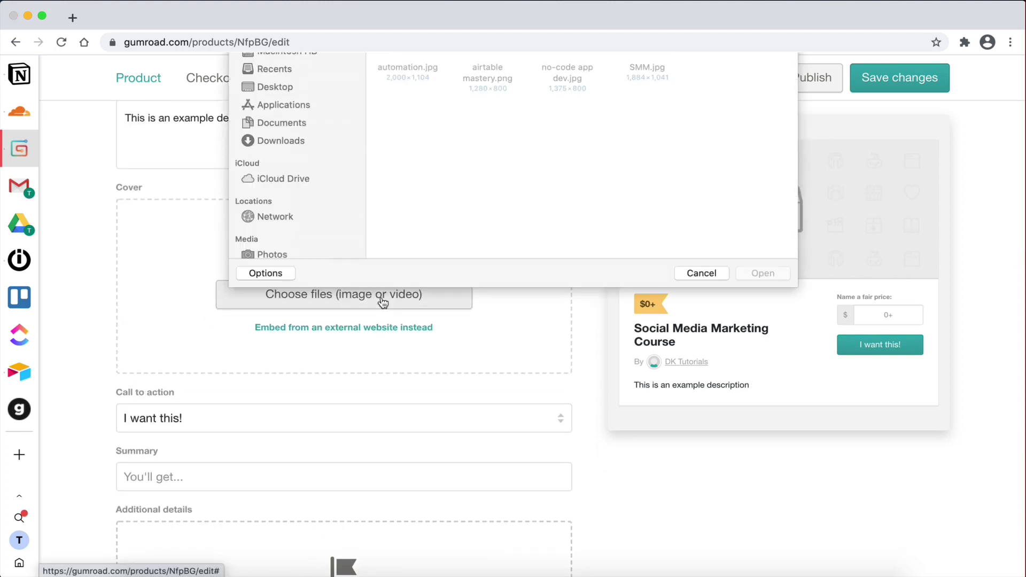
{"action": "left_click", "coordinate": [645, 119]}
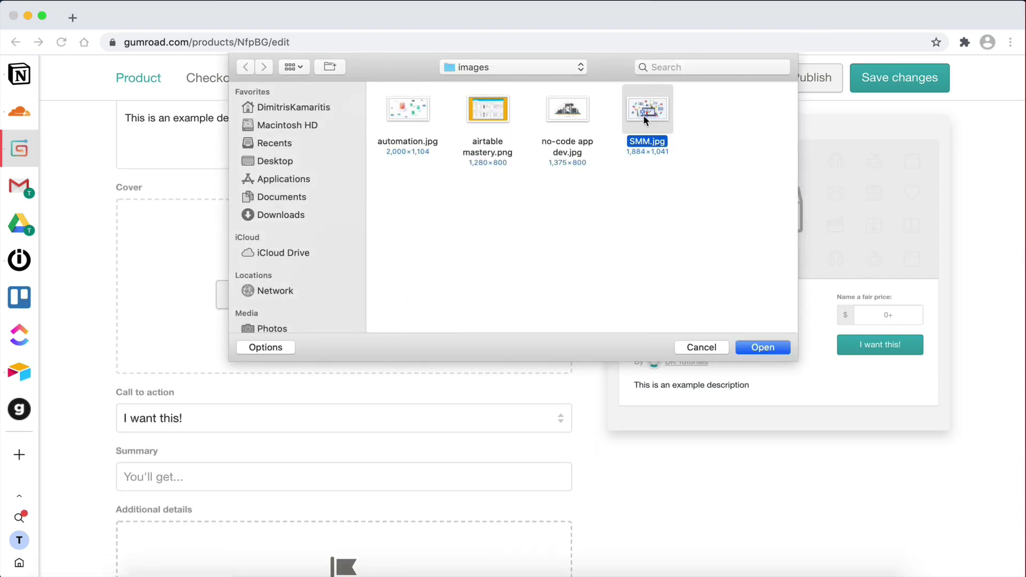
{"action": "double_click", "coordinate": [645, 120]}
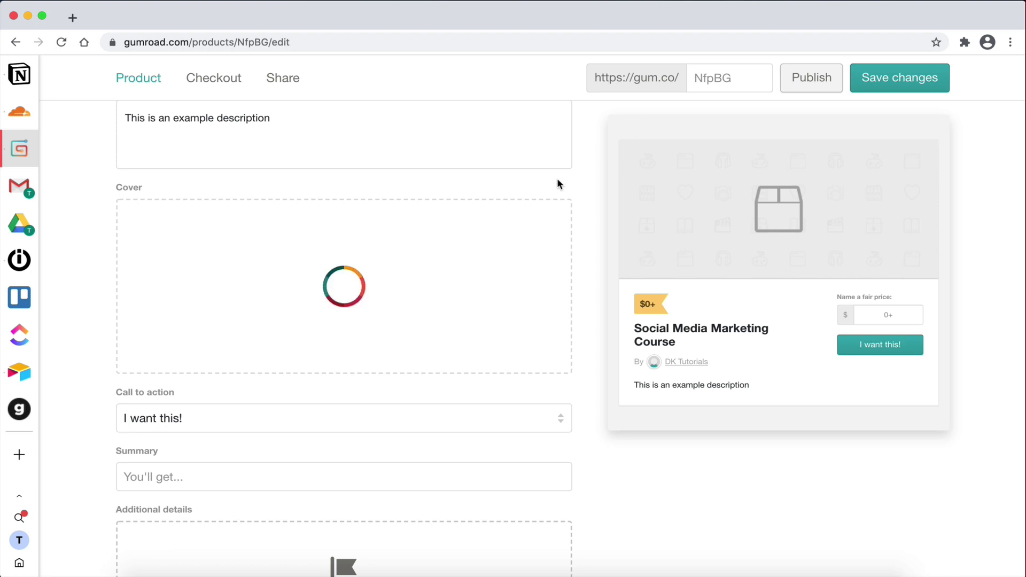
{"action": "scroll", "coordinate": [409, 365], "scroll_direction": "down", "scroll_amount": 4}
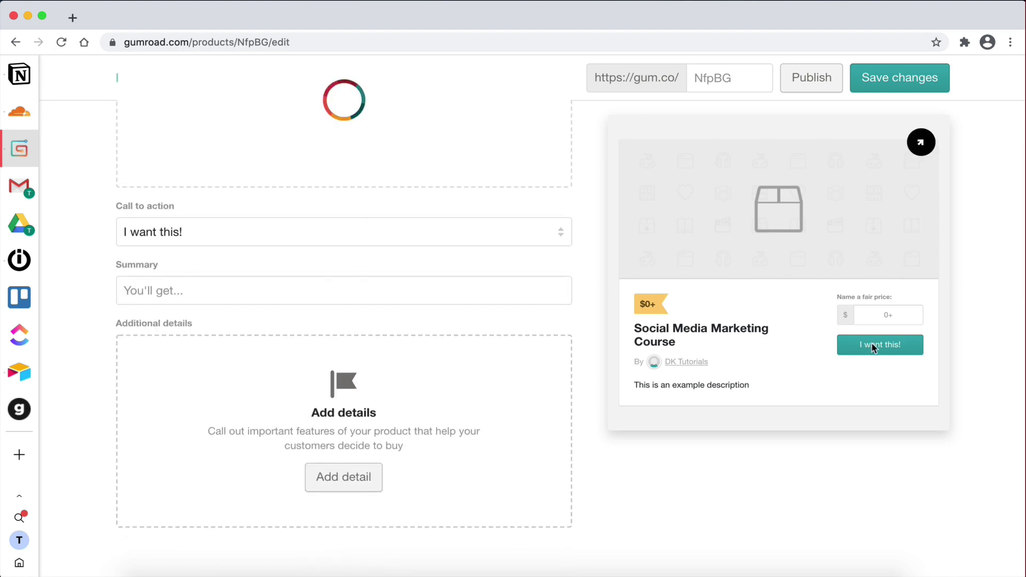
- Set the call to action to 'Buy this' and focus the summary field
{"action": "left_click", "coordinate": [180, 242]}
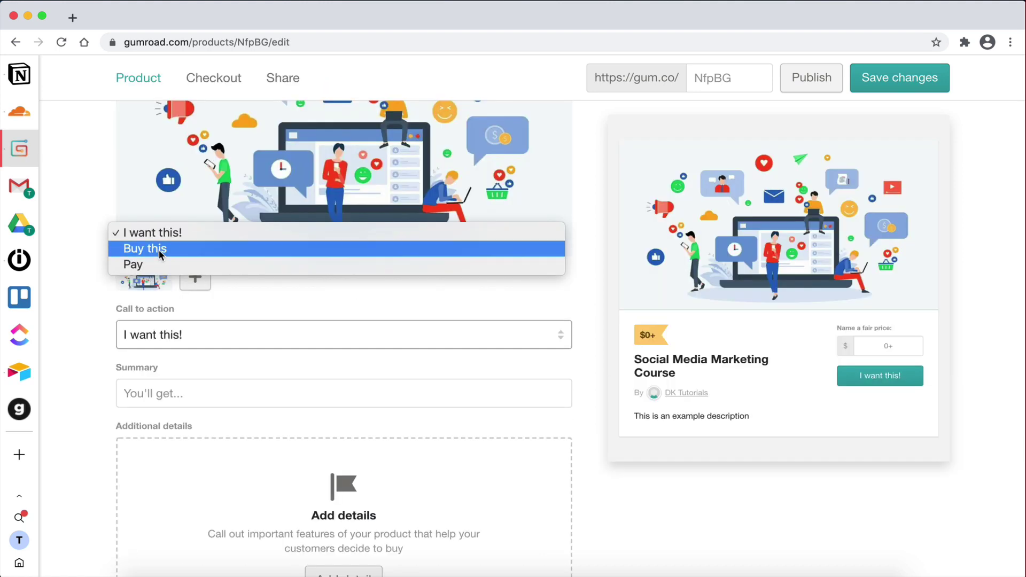
{"action": "left_click", "coordinate": [160, 249]}
{"action": "scroll", "coordinate": [447, 345], "scroll_direction": "down", "scroll_amount": 3}
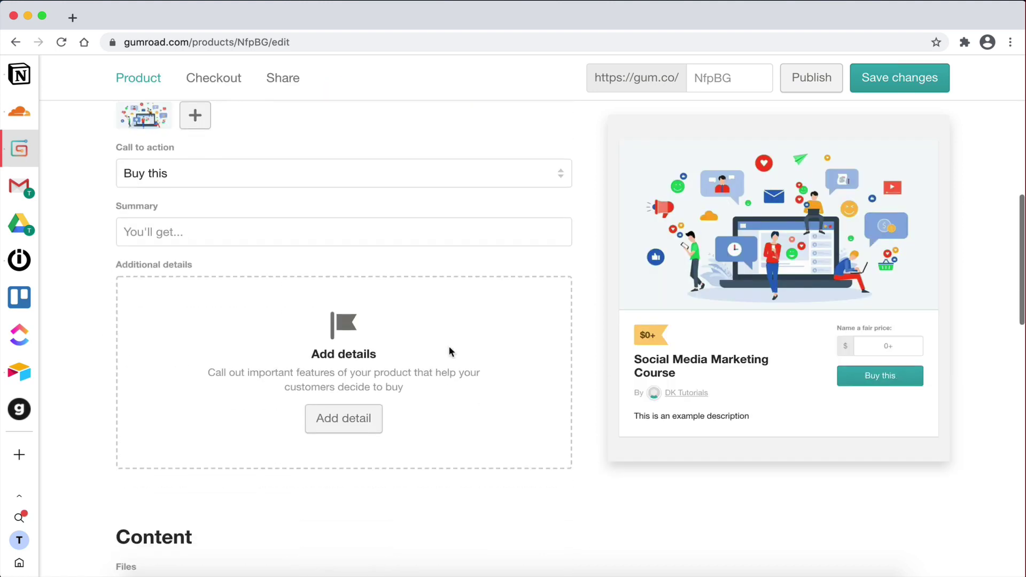
{"action": "scroll", "coordinate": [448, 345], "scroll_direction": "up", "scroll_amount": 1}
{"action": "left_click", "coordinate": [139, 292]}
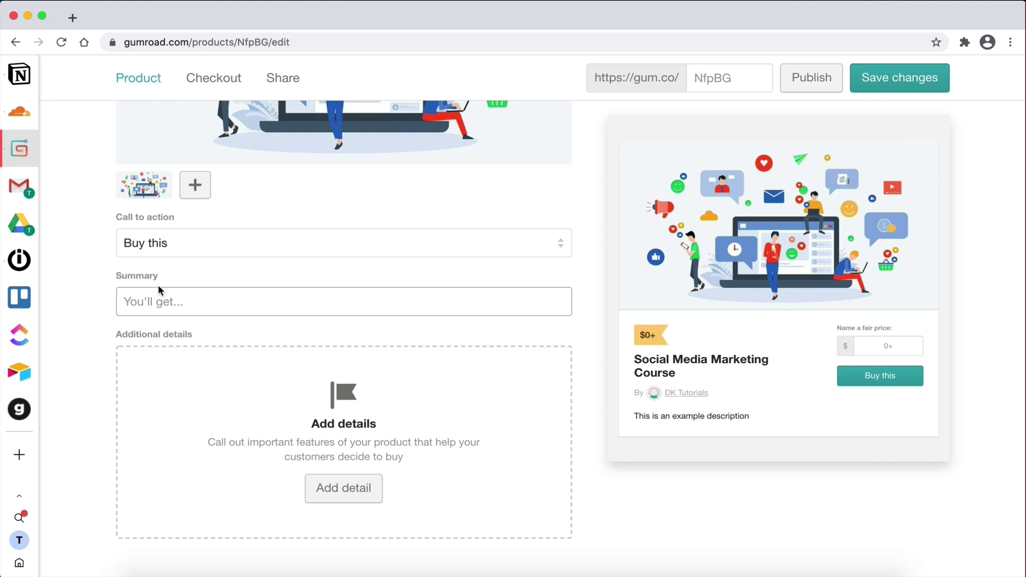
{"action": "left_click", "coordinate": [155, 302]}
- Attach SMM.jpg from the computer as the product's content file
{"action": "scroll", "coordinate": [255, 339], "scroll_direction": "down", "scroll_amount": 1}
{"action": "scroll", "coordinate": [256, 336], "scroll_direction": "down", "scroll_amount": 3}
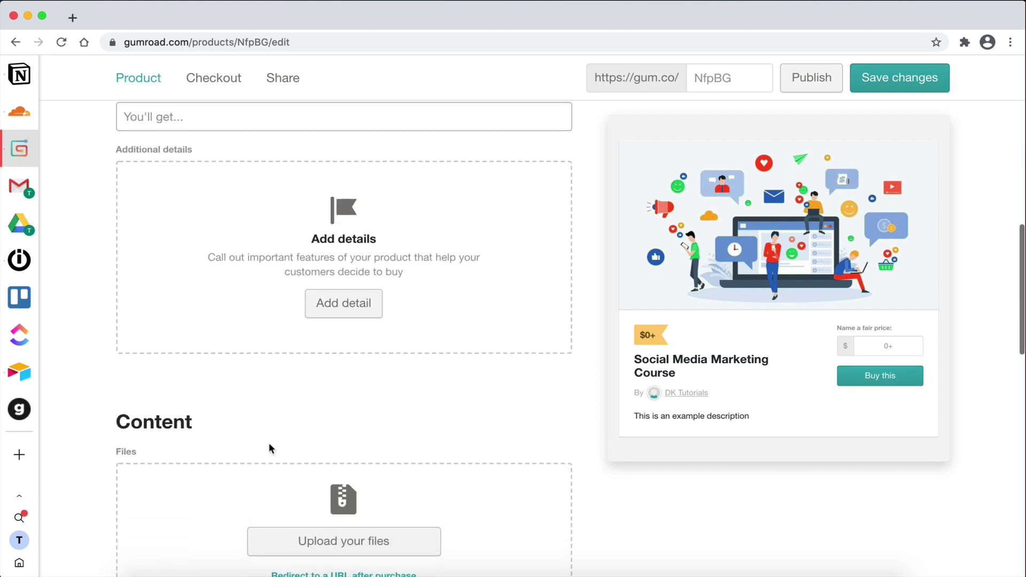
{"action": "scroll", "coordinate": [369, 328], "scroll_direction": "down", "scroll_amount": 5}
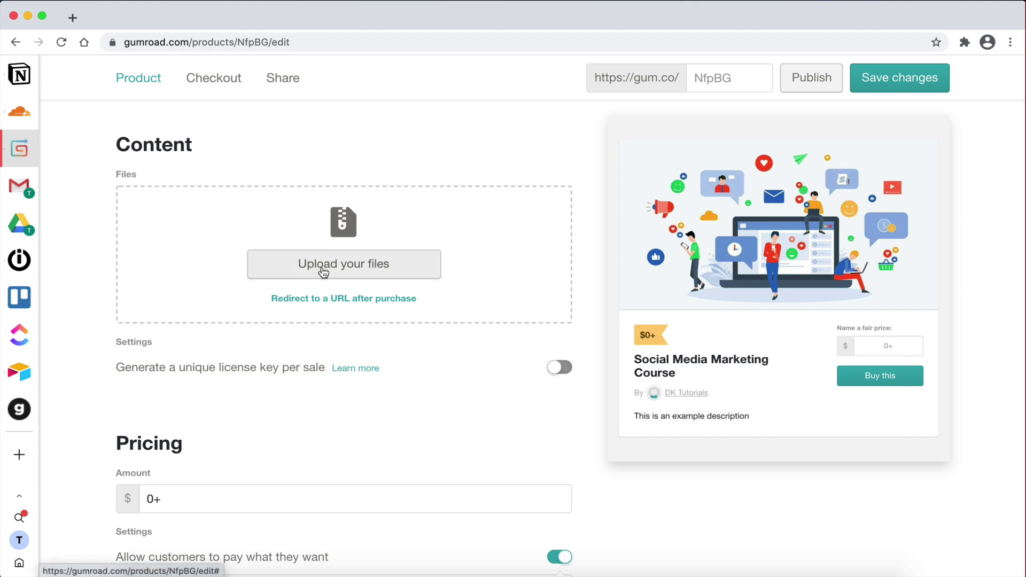
{"action": "left_click", "coordinate": [346, 267]}
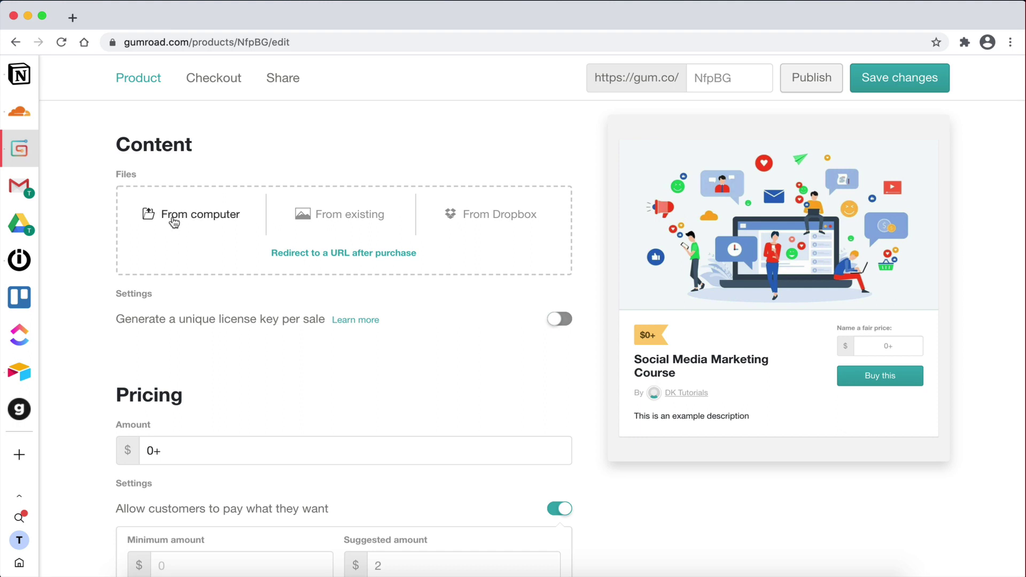
{"action": "left_click", "coordinate": [215, 219]}
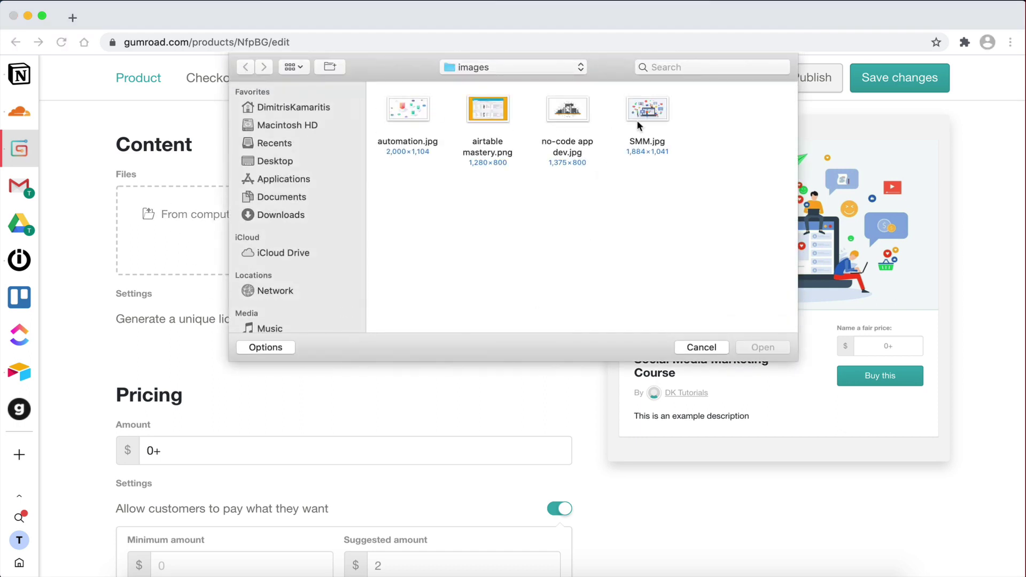
{"action": "left_click", "coordinate": [652, 111]}
{"action": "double_click", "coordinate": [653, 111]}
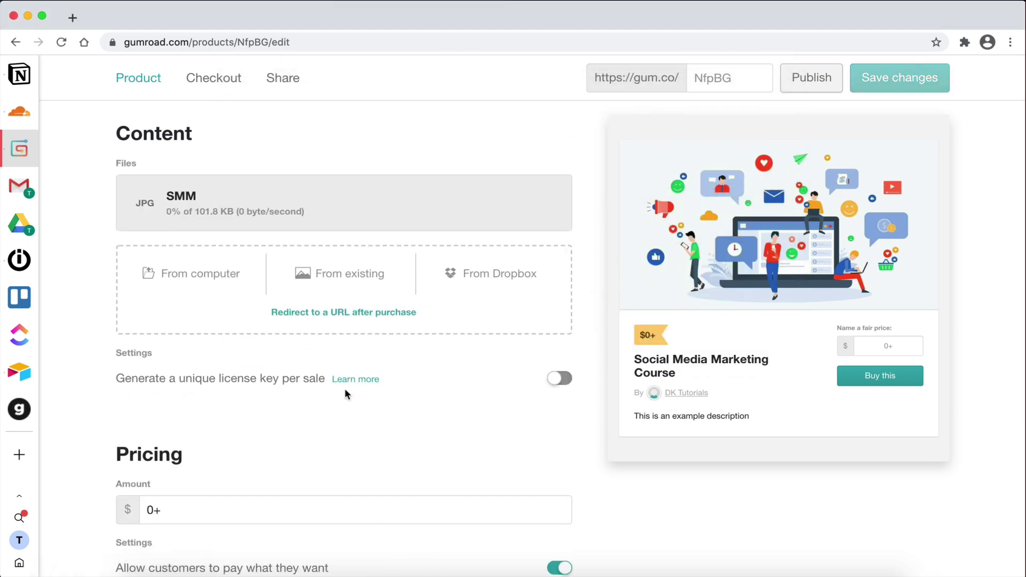
- Set the product's price amount to a fixed $1
{"action": "scroll", "coordinate": [344, 391], "scroll_direction": "down", "scroll_amount": 4}
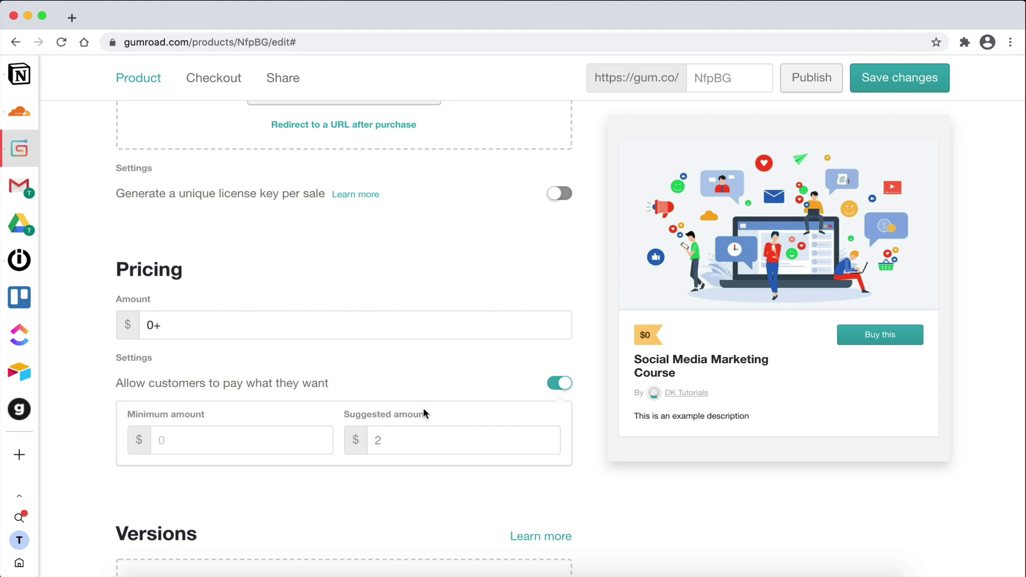
{"action": "left_click", "coordinate": [171, 286]}
{"action": "key", "text": "BackSpace"}
{"action": "key", "text": "BackSpace"}
{"action": "type", "text": "2"}
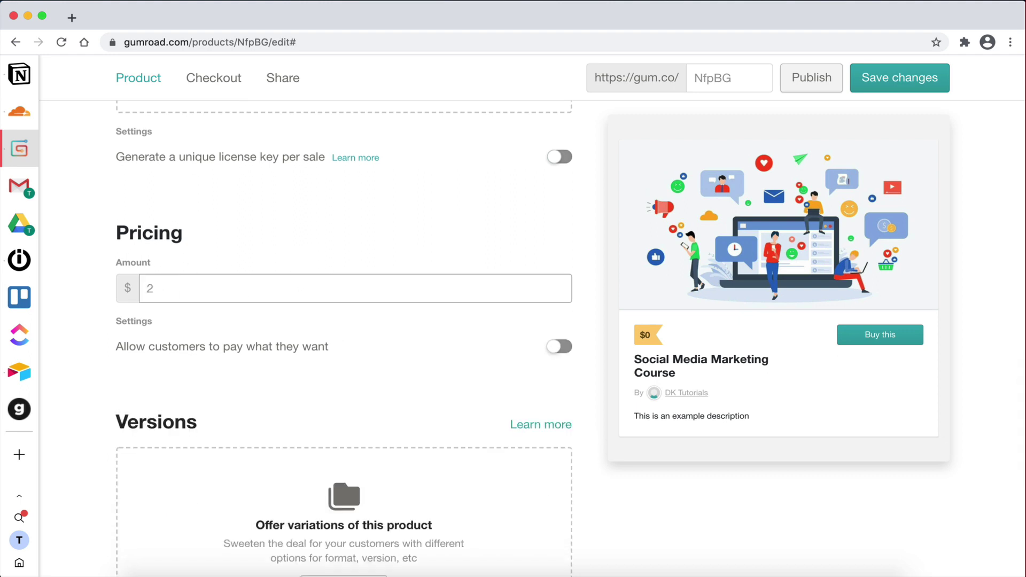
{"action": "key", "text": "BackSpace"}
{"action": "type", "text": "1"}
{"action": "scroll", "coordinate": [361, 356], "scroll_direction": "down", "scroll_amount": 5}
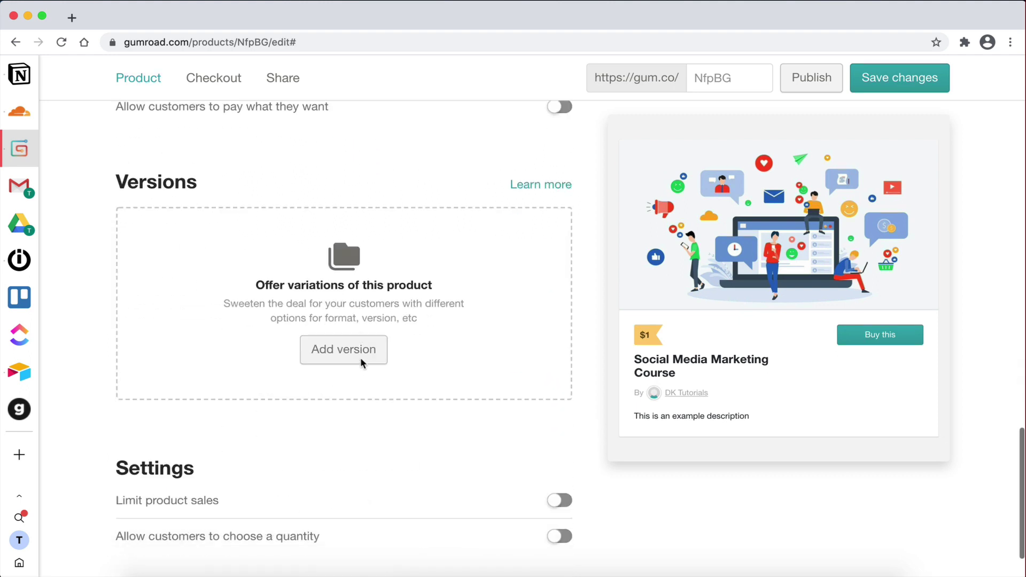
{"action": "scroll", "coordinate": [362, 365], "scroll_direction": "up", "scroll_amount": 10}
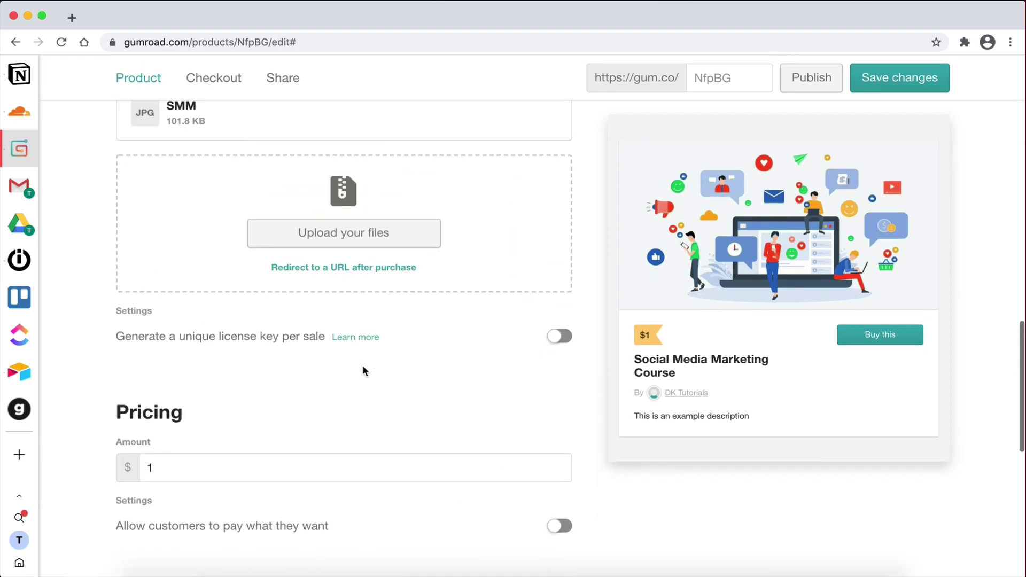
{"action": "scroll", "coordinate": [363, 370], "scroll_direction": "up", "scroll_amount": 15}
- Save and publish the product, then load its copied public link in a new tab
{"action": "left_click", "coordinate": [879, 127]}
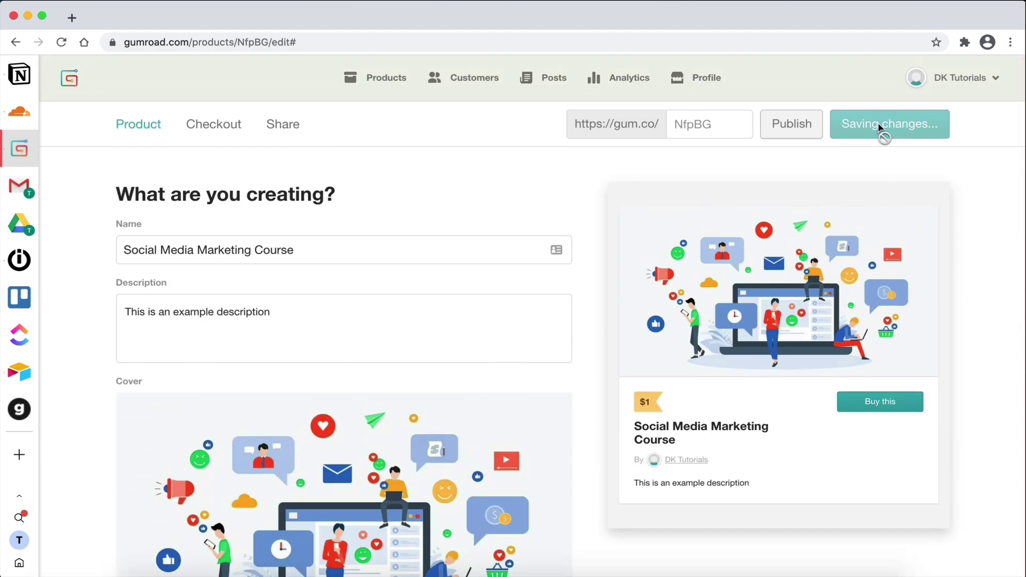
{"action": "left_click", "coordinate": [809, 130]}
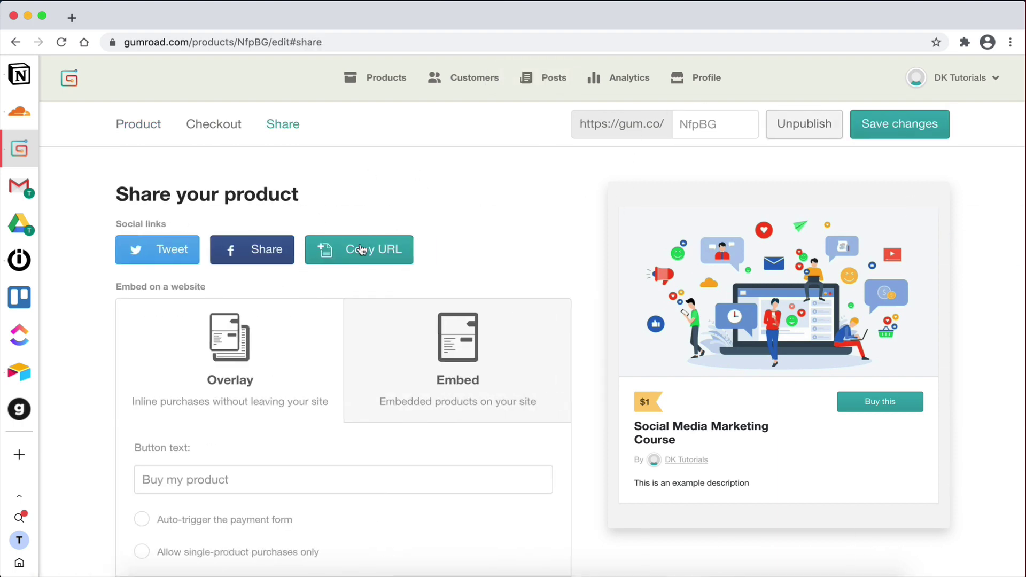
{"action": "left_click", "coordinate": [368, 259]}
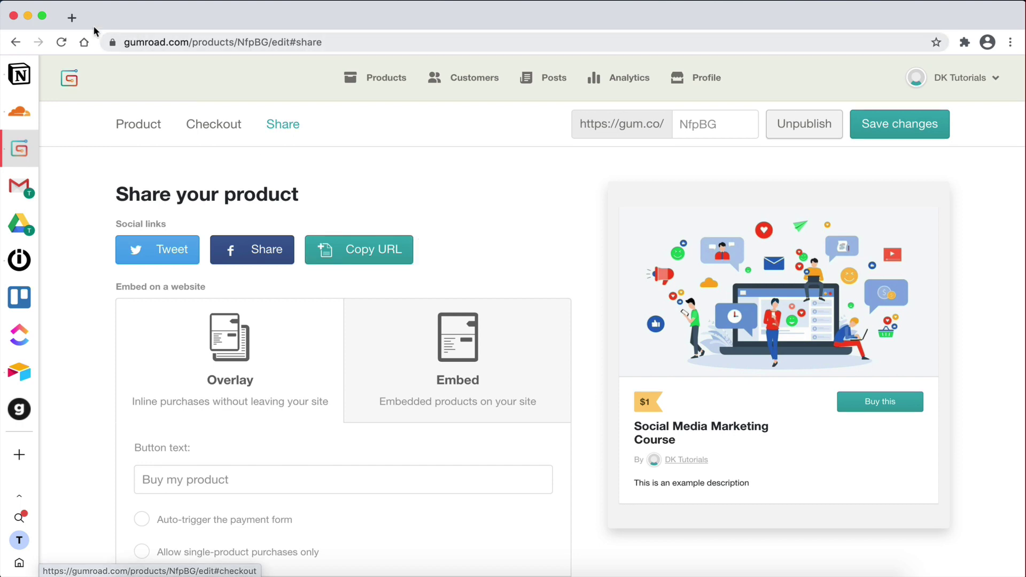
{"action": "left_click", "coordinate": [71, 17]}
{"action": "key", "text": "super+v"}
{"action": "key", "text": "Return"}
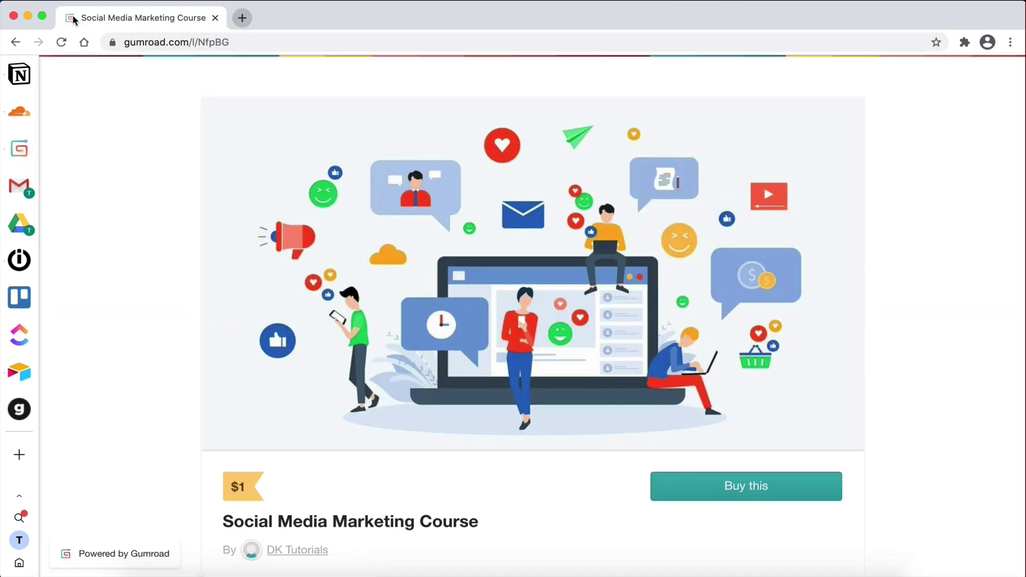
- Try the Buy this checkout on the $1 product page, then close it
{"action": "scroll", "coordinate": [479, 344], "scroll_direction": "down", "scroll_amount": 3}
{"action": "scroll", "coordinate": [185, 225], "scroll_direction": "up", "scroll_amount": 3}
{"action": "scroll", "coordinate": [434, 373], "scroll_direction": "down", "scroll_amount": 3}
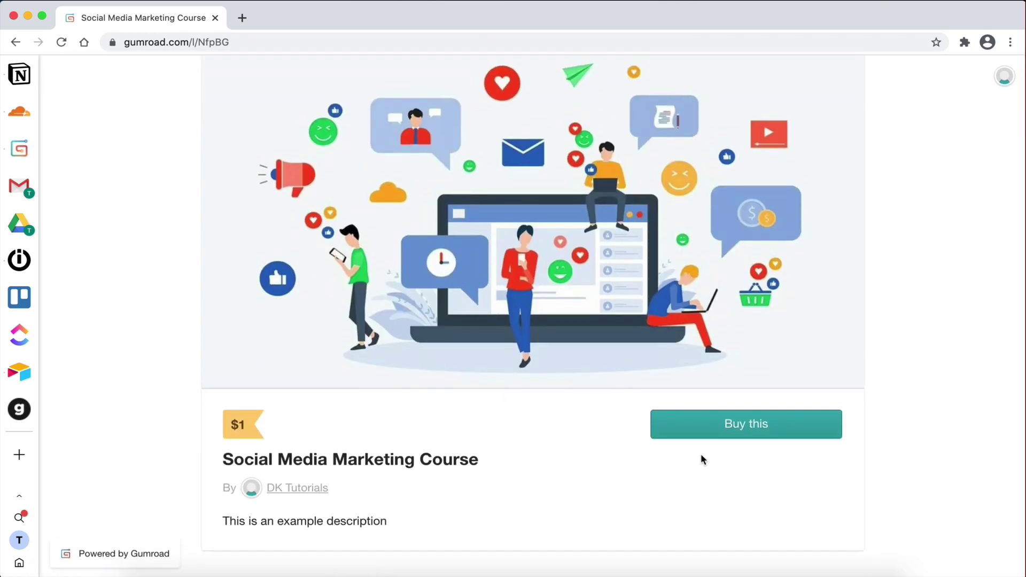
{"action": "left_click", "coordinate": [760, 436]}
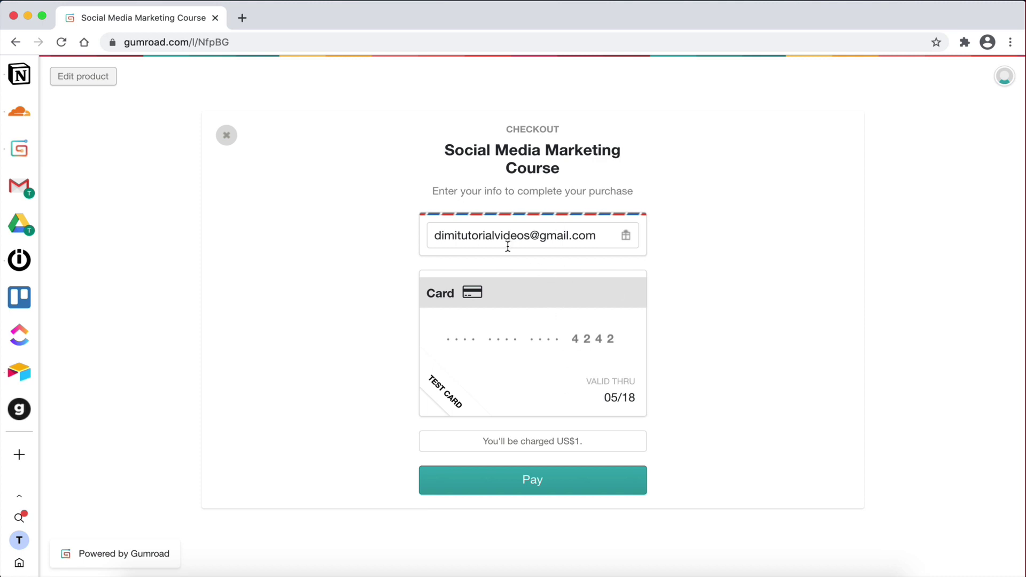
{"action": "left_click", "coordinate": [226, 135]}
- Copy the public Gumroad product page URL
{"action": "scroll", "coordinate": [144, 205], "scroll_direction": "down", "scroll_amount": 2}
{"action": "scroll", "coordinate": [143, 205], "scroll_direction": "down", "scroll_amount": 2}
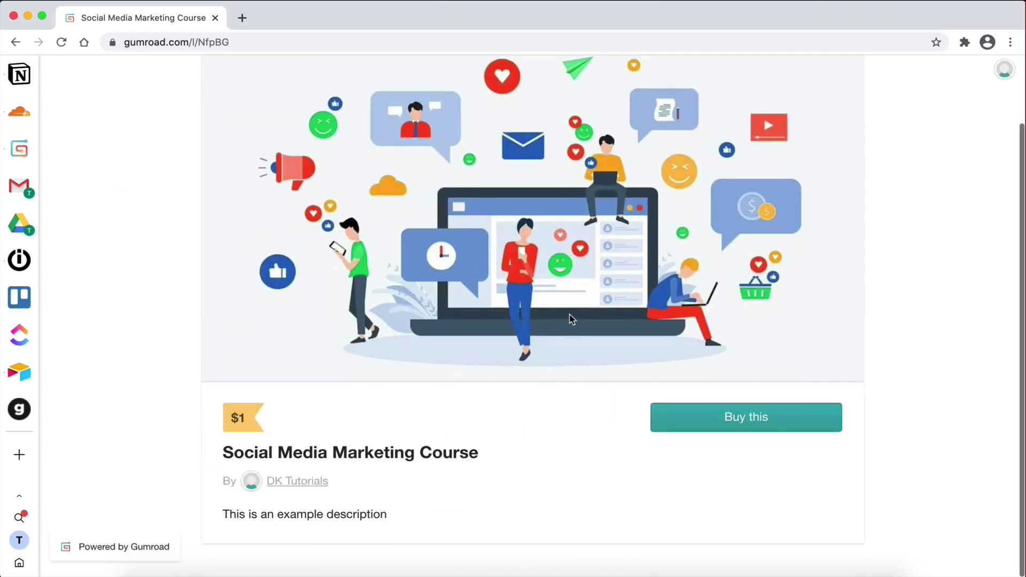
{"action": "left_click", "coordinate": [19, 75]}
{"action": "scroll", "coordinate": [800, 281], "scroll_direction": "up", "scroll_amount": 3}
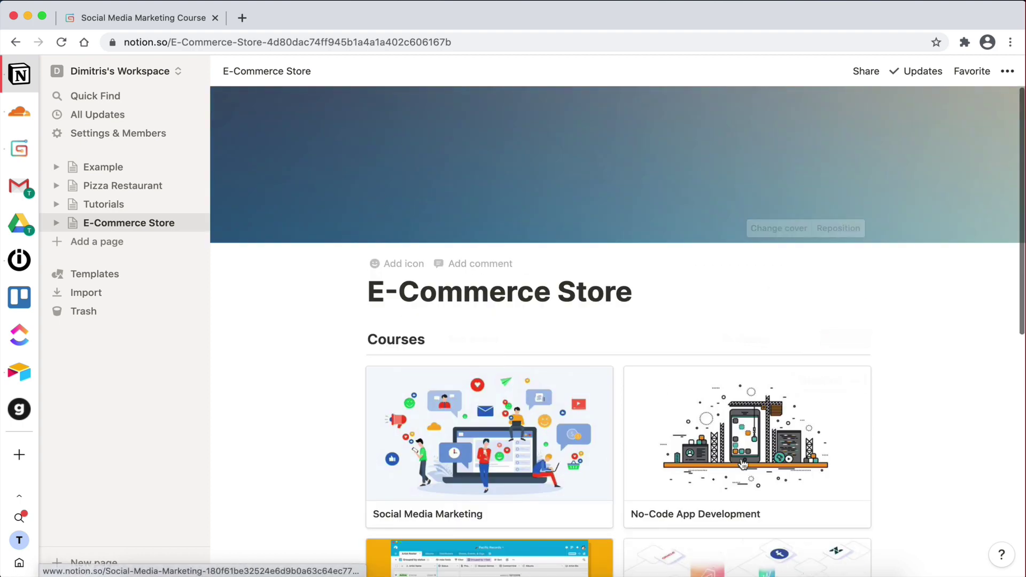
{"action": "scroll", "coordinate": [748, 417], "scroll_direction": "down", "scroll_amount": 5}
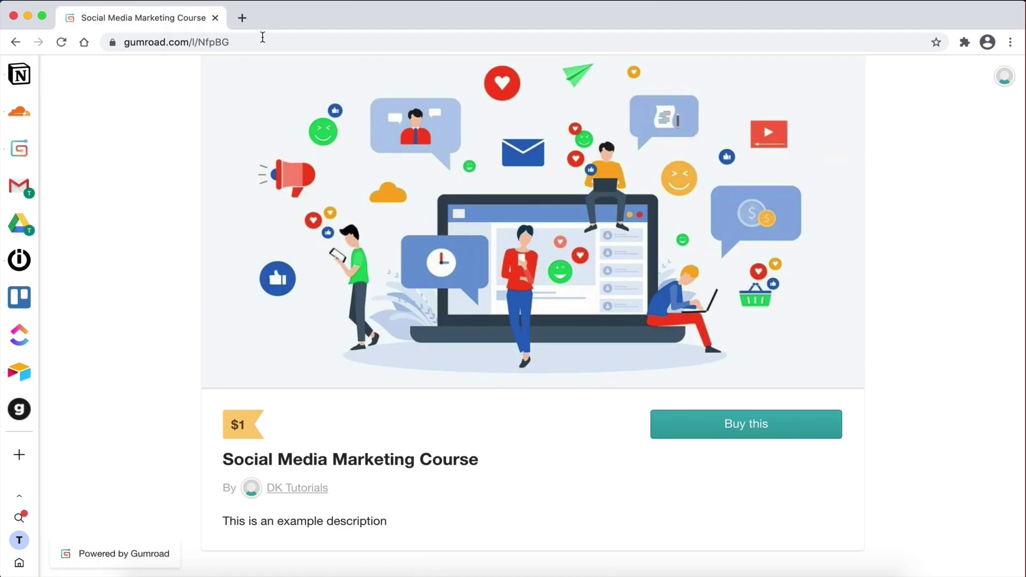
{"action": "left_click", "coordinate": [243, 44]}
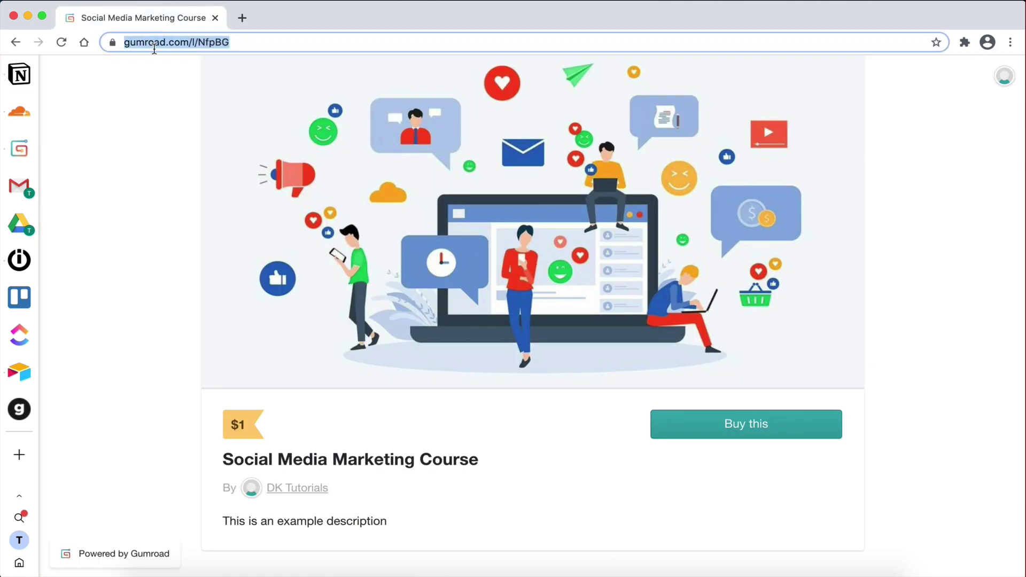
{"action": "left_click", "coordinate": [20, 75]}
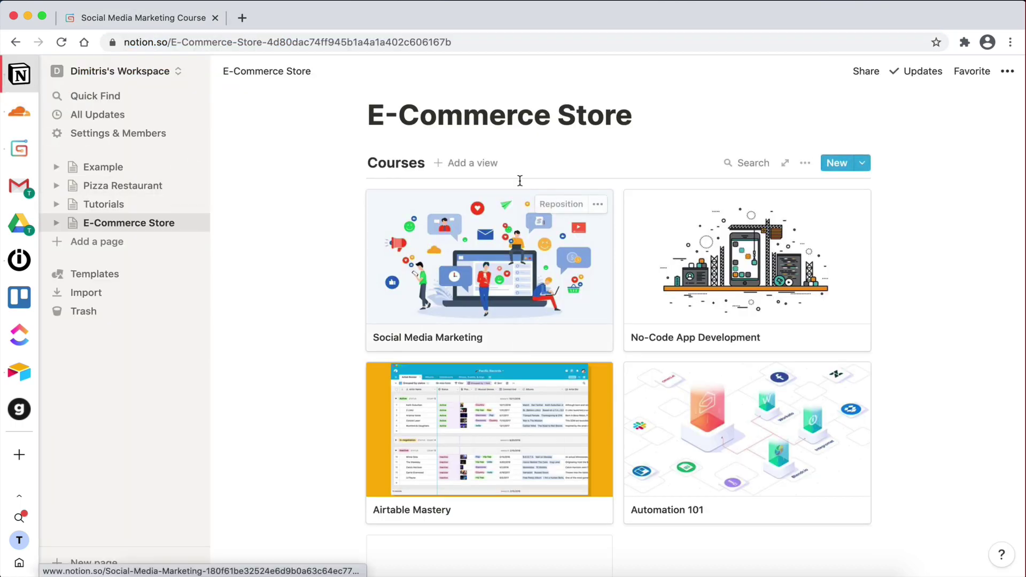
- Paste the link into the full Social Media Marketing page as an embed
{"action": "left_click", "coordinate": [445, 239]}
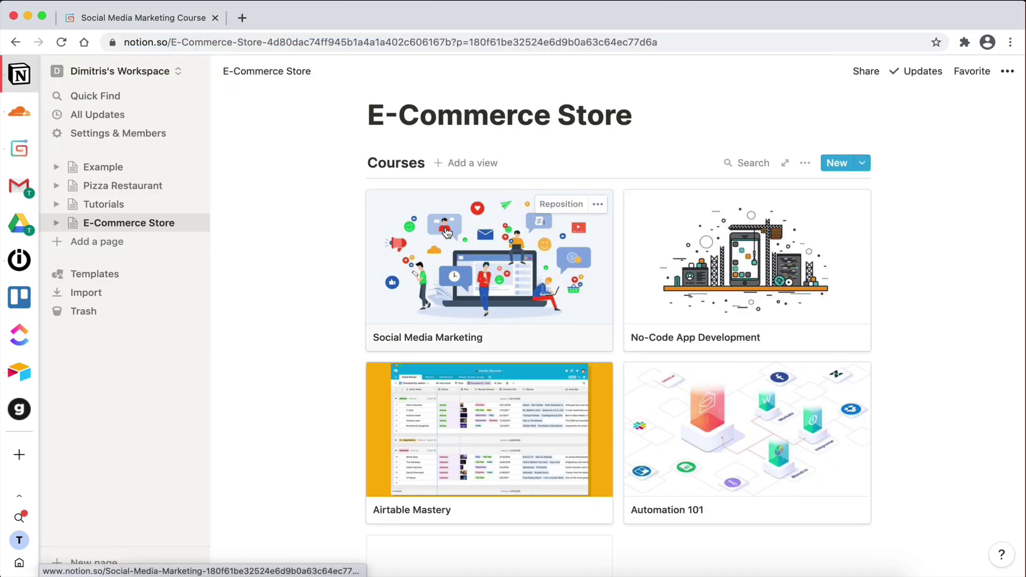
{"action": "left_click", "coordinate": [262, 121]}
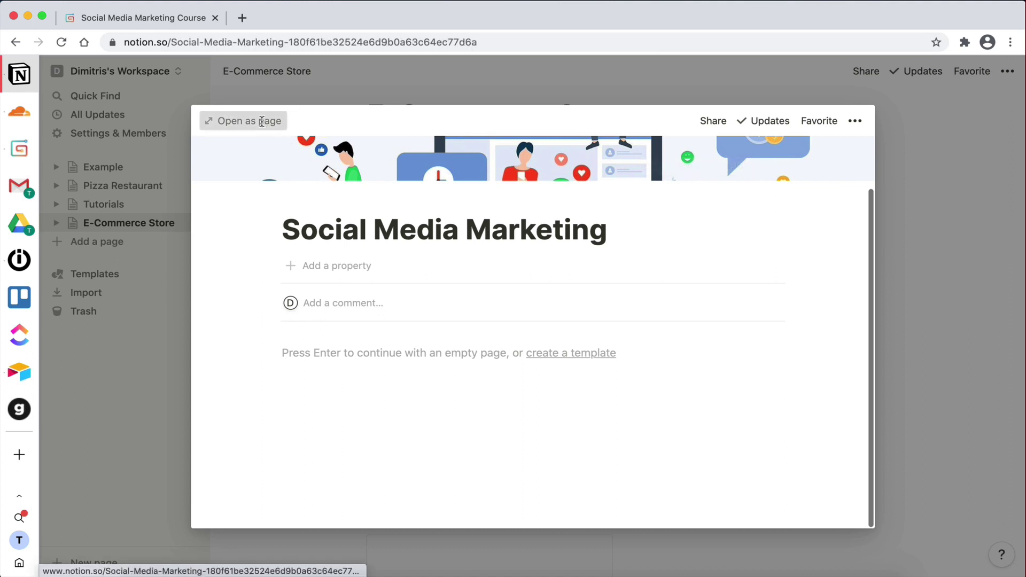
{"action": "scroll", "coordinate": [487, 337], "scroll_direction": "down", "scroll_amount": 1}
{"action": "key", "text": "Return"}
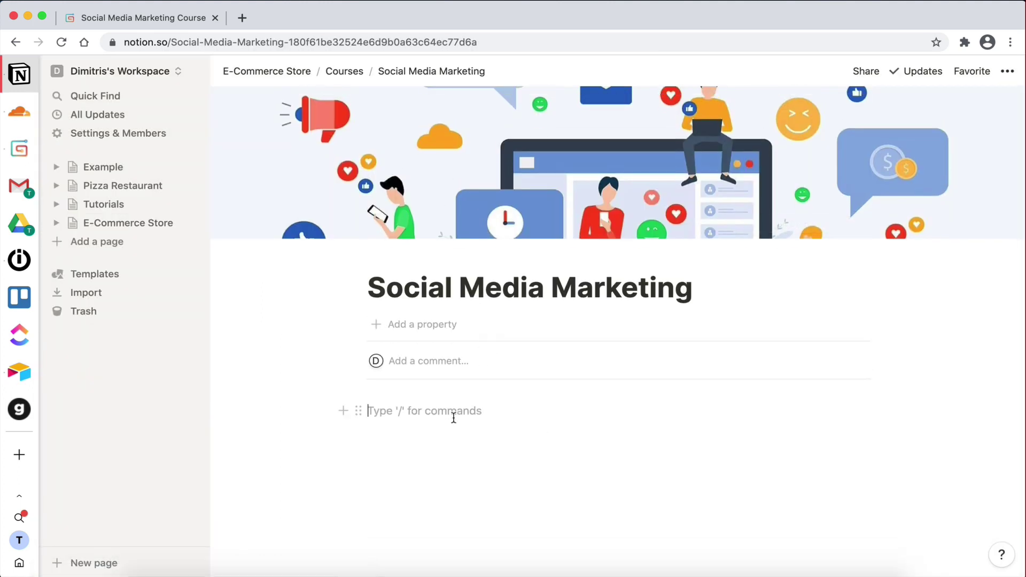
{"action": "key", "text": "super+v"}
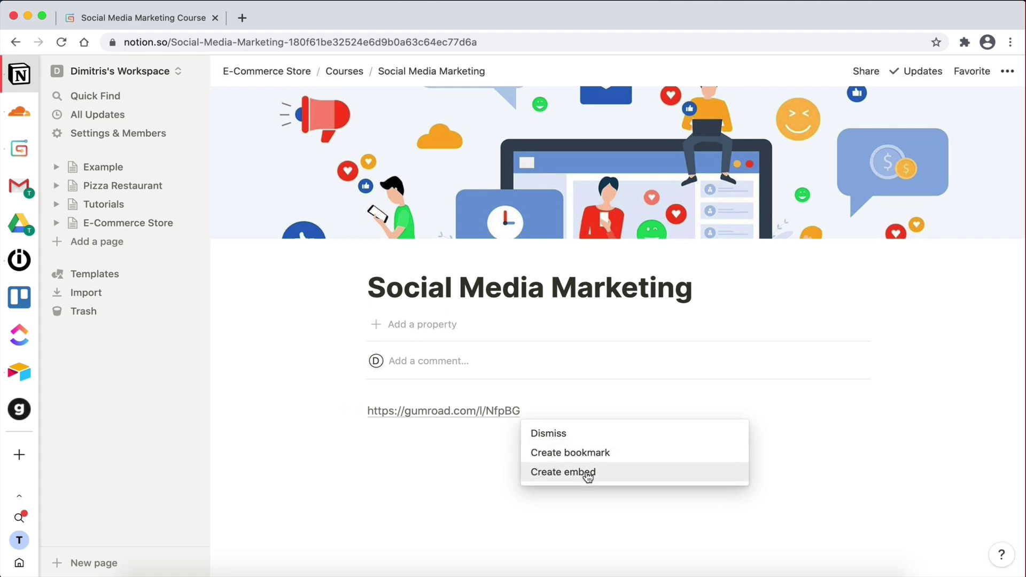
{"action": "left_click", "coordinate": [607, 475]}
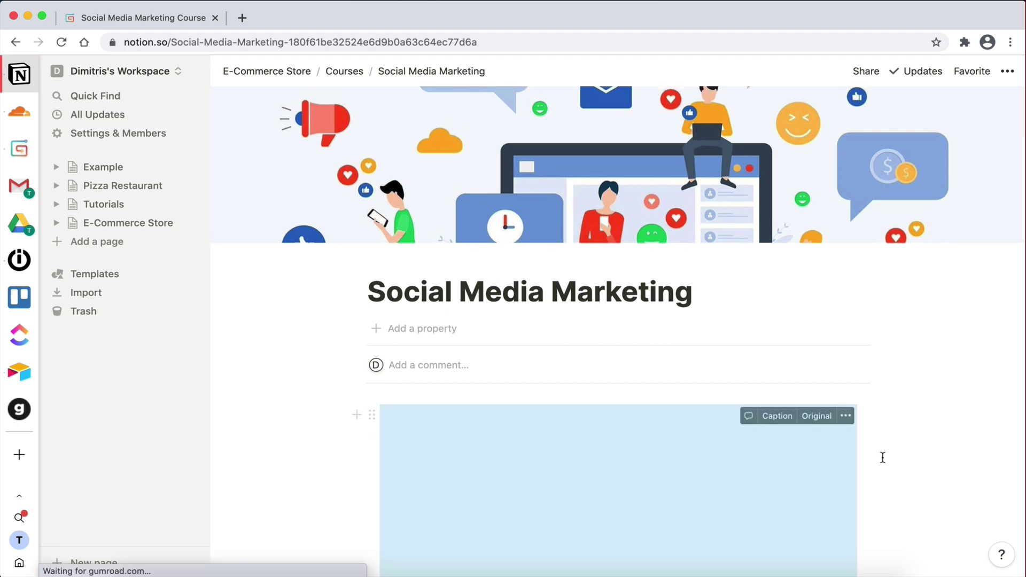
{"action": "scroll", "coordinate": [883, 458], "scroll_direction": "down", "scroll_amount": 8}
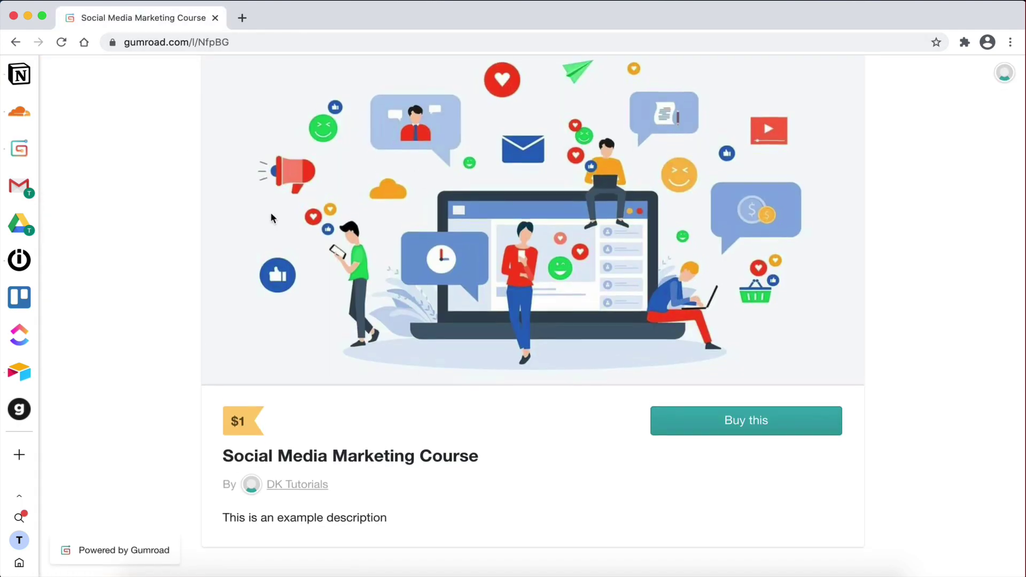
{"action": "left_click", "coordinate": [19, 74]}
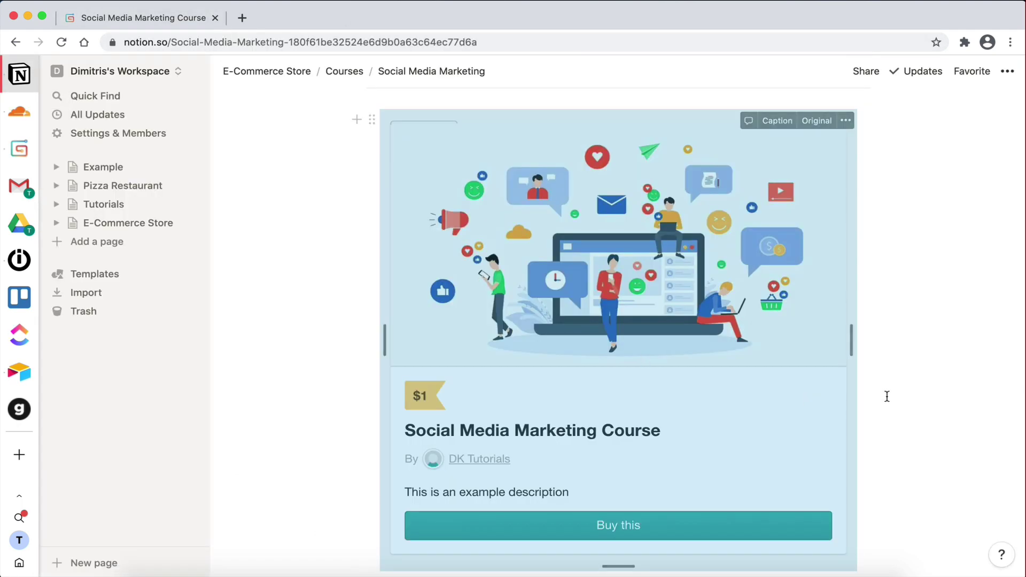
{"action": "scroll", "coordinate": [886, 394], "scroll_direction": "down", "scroll_amount": 3}
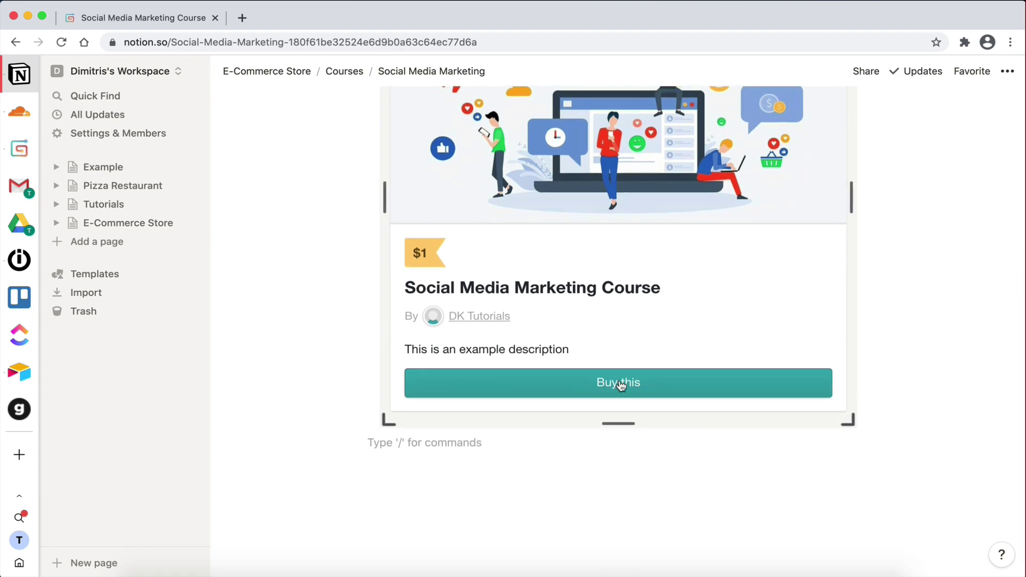
{"action": "left_click", "coordinate": [625, 381]}
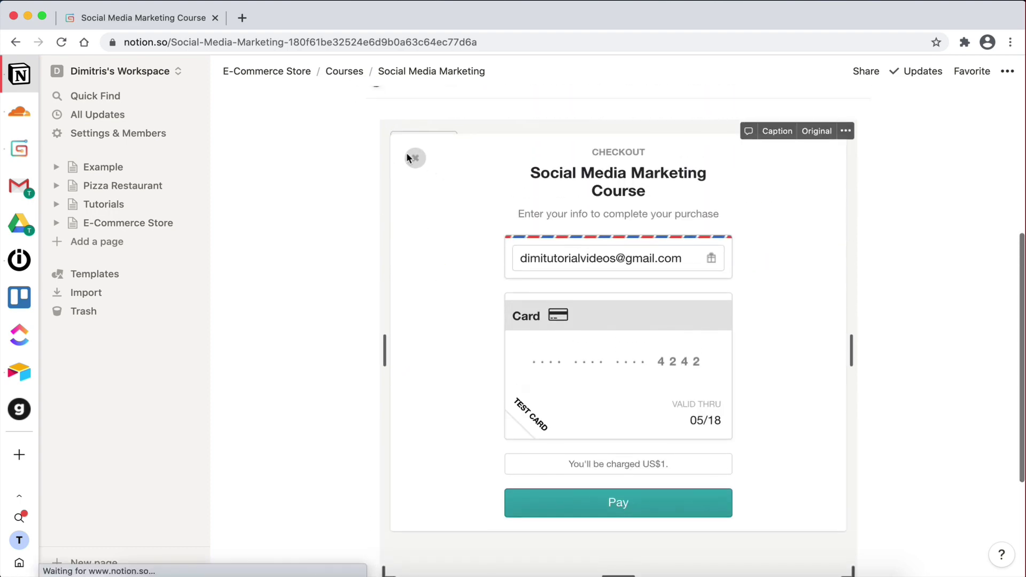
{"action": "left_click", "coordinate": [415, 159]}
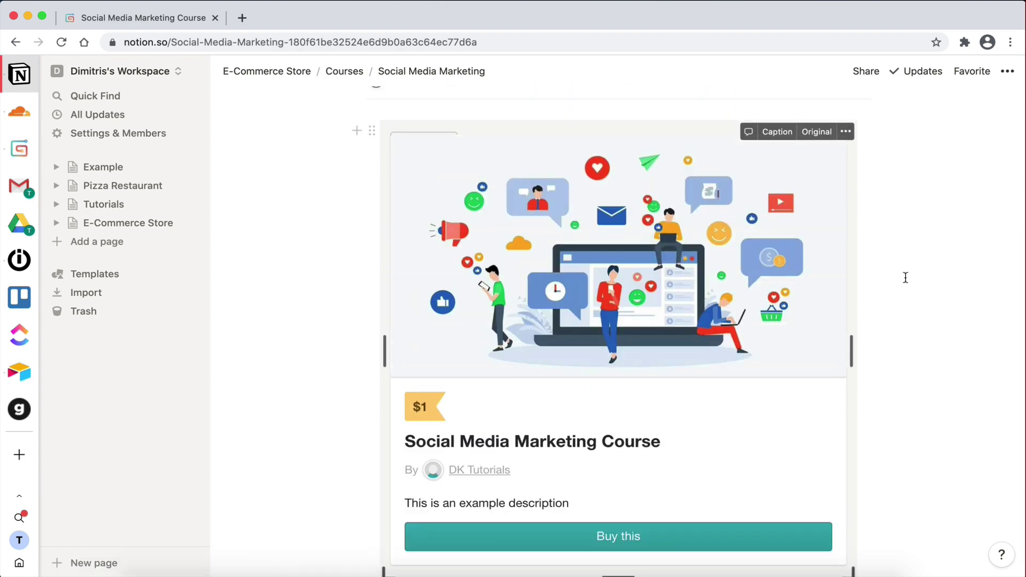
{"action": "scroll", "coordinate": [592, 336], "scroll_direction": "down", "scroll_amount": 2}
{"action": "scroll", "coordinate": [592, 337], "scroll_direction": "up", "scroll_amount": 3}
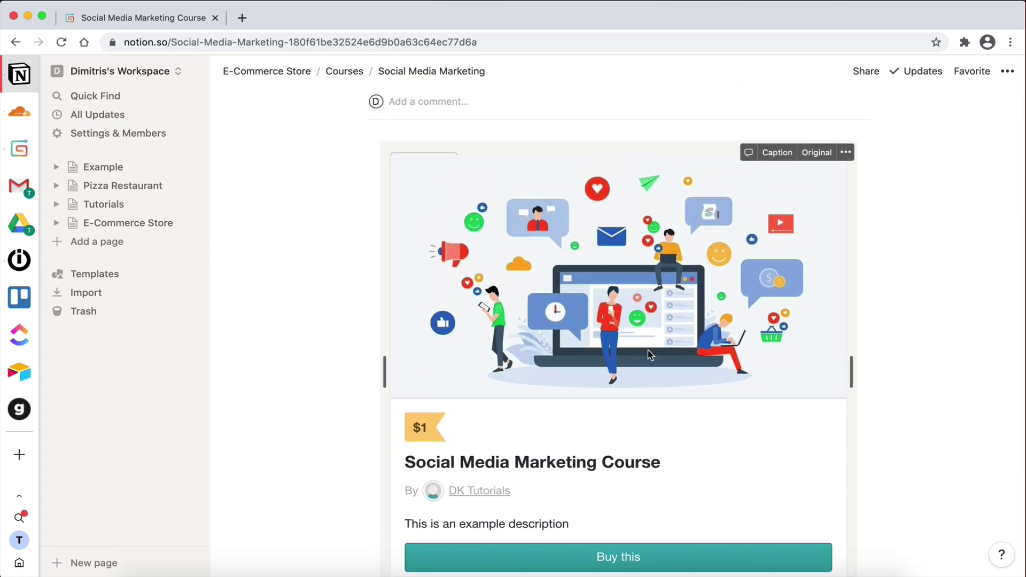
{"action": "scroll", "coordinate": [648, 355], "scroll_direction": "up", "scroll_amount": 5}
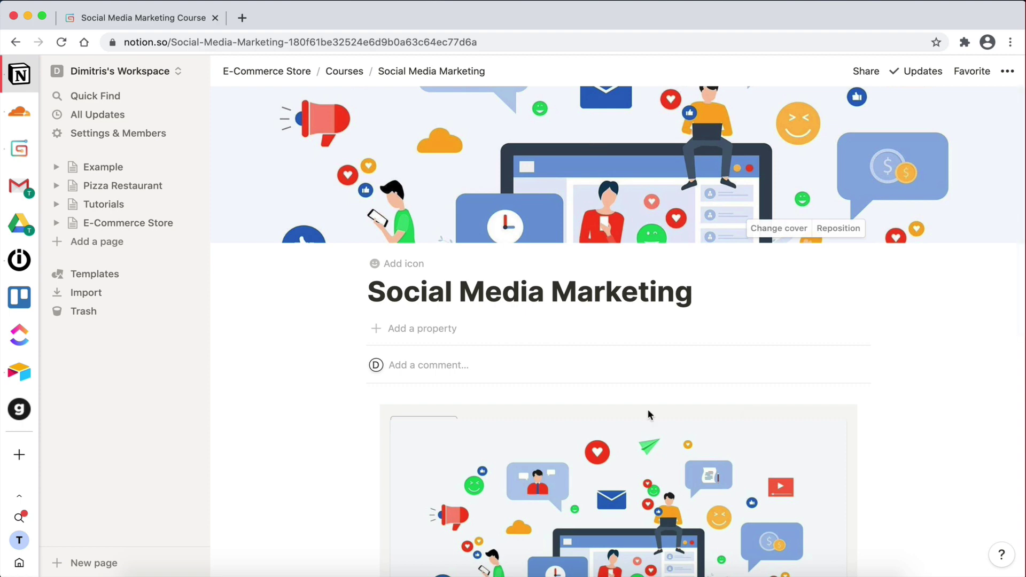
{"action": "scroll", "coordinate": [647, 409], "scroll_direction": "down", "scroll_amount": 2}
{"action": "scroll", "coordinate": [648, 409], "scroll_direction": "up", "scroll_amount": 2}
{"action": "scroll", "coordinate": [577, 171], "scroll_direction": "down", "scroll_amount": 2}
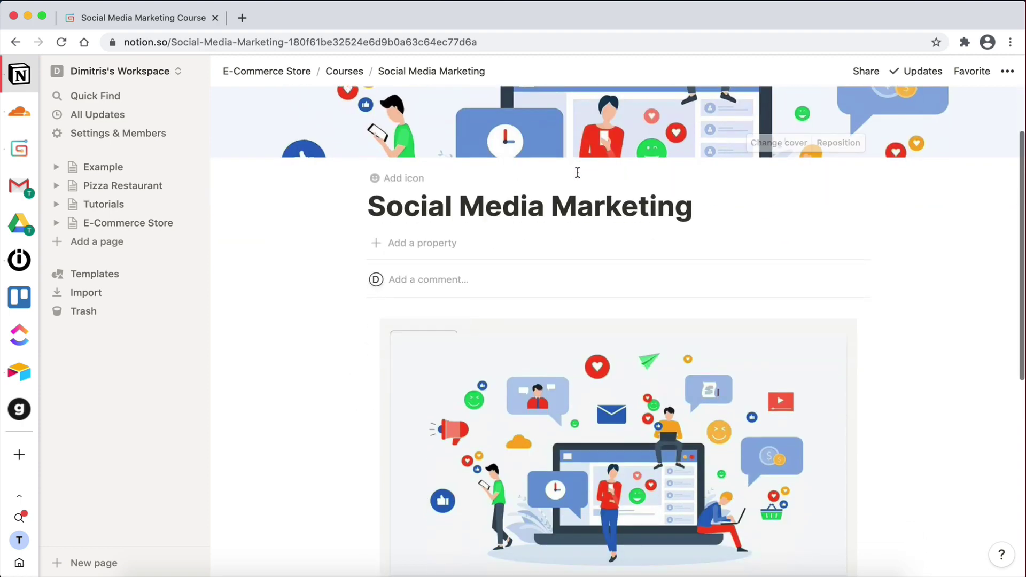
{"action": "scroll", "coordinate": [432, 322], "scroll_direction": "down", "scroll_amount": 5}
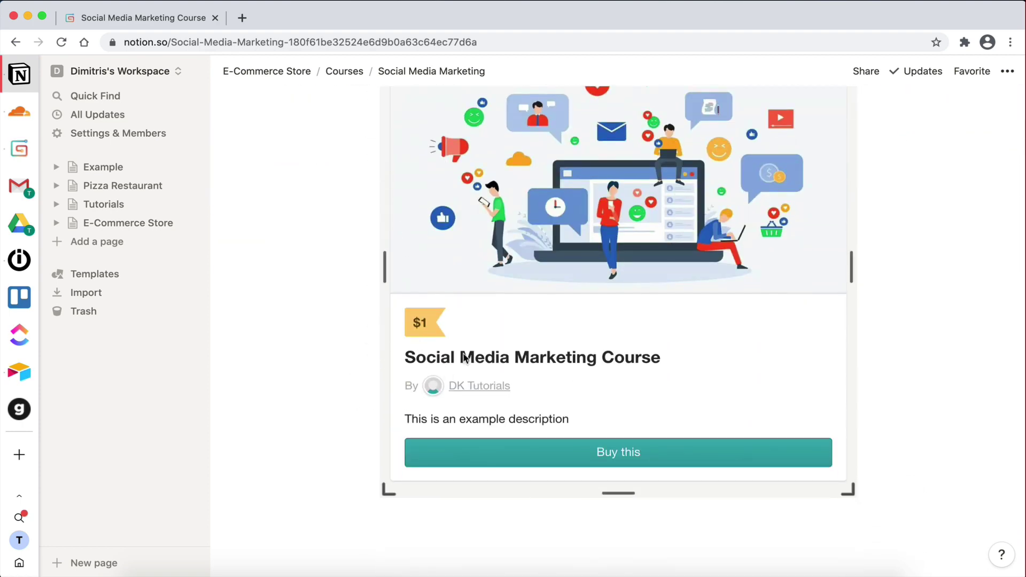
{"action": "scroll", "coordinate": [621, 363], "scroll_direction": "up", "scroll_amount": 6}
{"action": "left_click_drag", "start_coordinate": [381, 235], "coordinate": [692, 224]}
{"action": "left_click", "coordinate": [693, 225]}
{"action": "scroll", "coordinate": [653, 305], "scroll_direction": "down", "scroll_amount": 4}
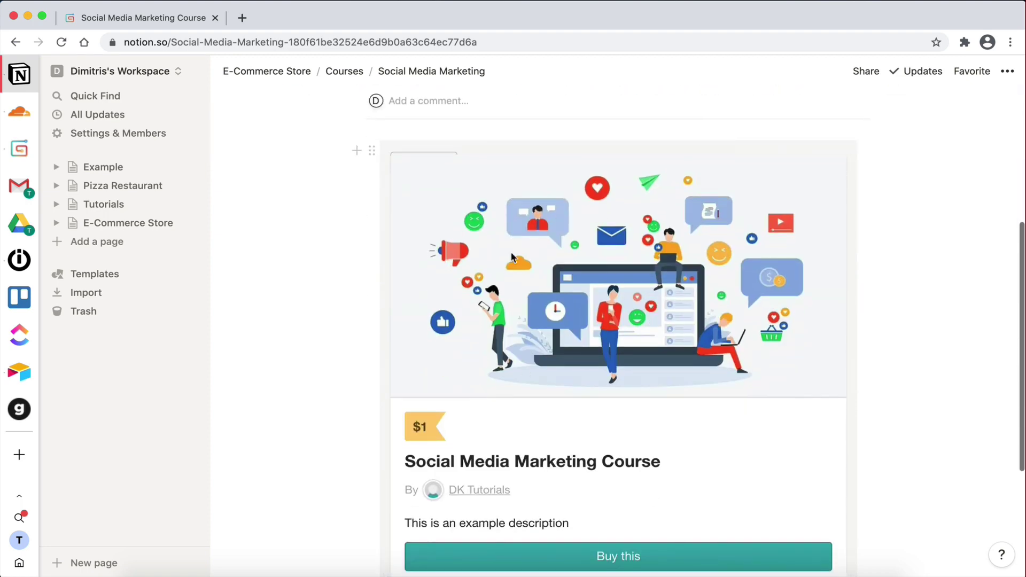
{"action": "scroll", "coordinate": [502, 299], "scroll_direction": "up", "scroll_amount": 3}
{"action": "scroll", "coordinate": [504, 467], "scroll_direction": "down", "scroll_amount": 2}
{"action": "scroll", "coordinate": [503, 466], "scroll_direction": "down", "scroll_amount": 1}
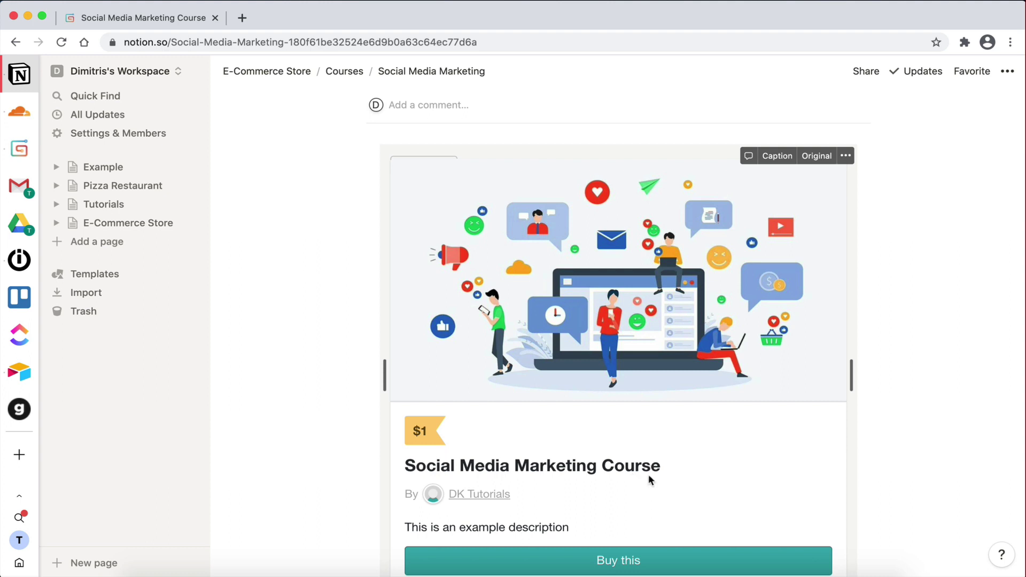
{"action": "scroll", "coordinate": [540, 461], "scroll_direction": "up", "scroll_amount": 1}
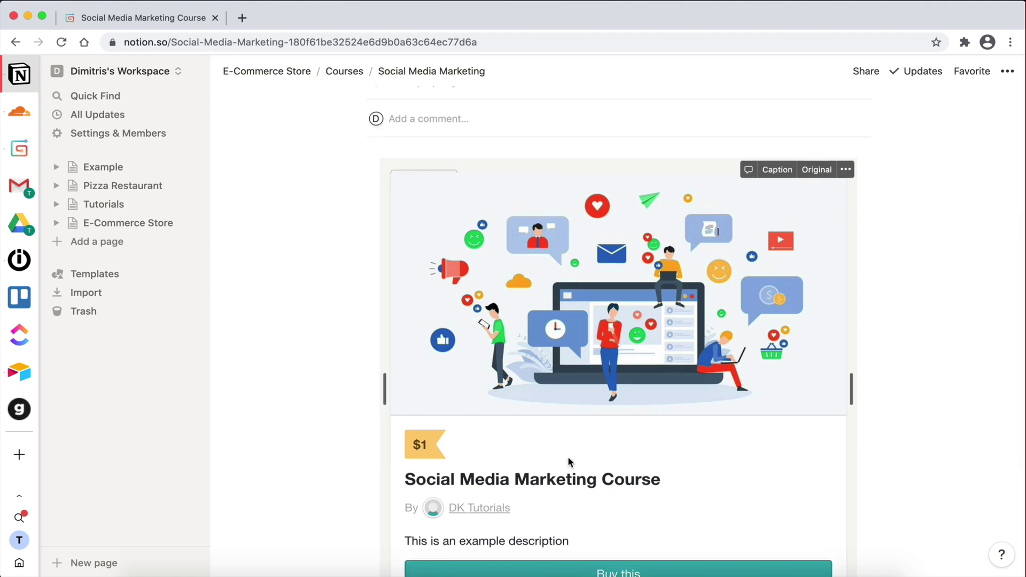
{"action": "scroll", "coordinate": [774, 464], "scroll_direction": "up", "scroll_amount": 5}
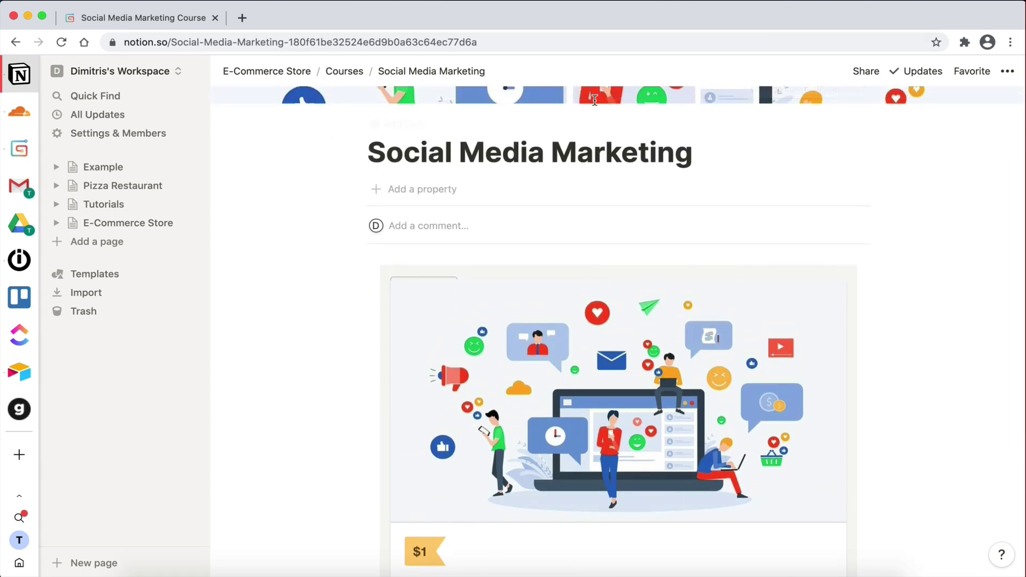
{"action": "scroll", "coordinate": [538, 224], "scroll_direction": "down", "scroll_amount": 3}
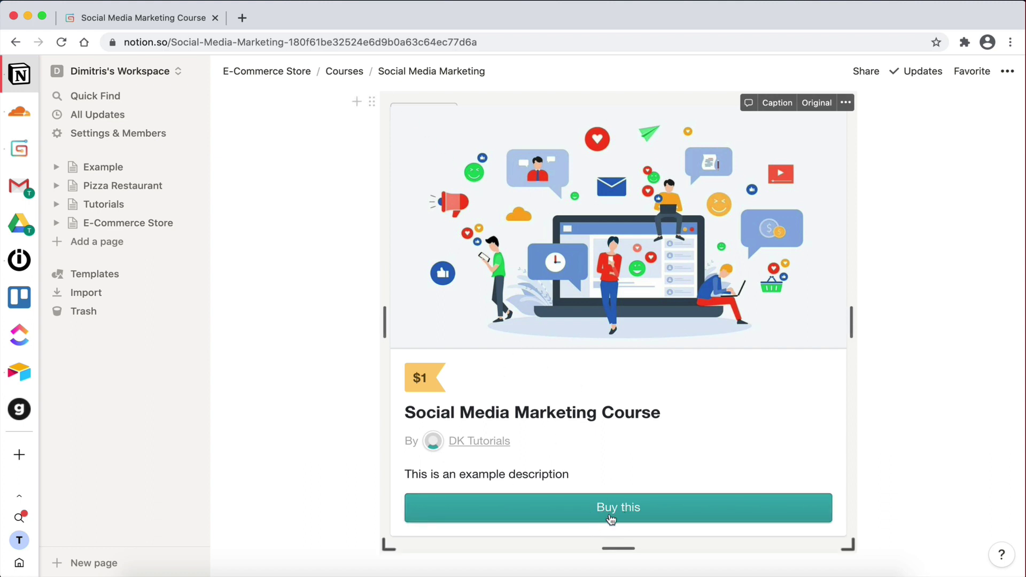
{"action": "scroll", "coordinate": [745, 395], "scroll_direction": "up", "scroll_amount": 3}
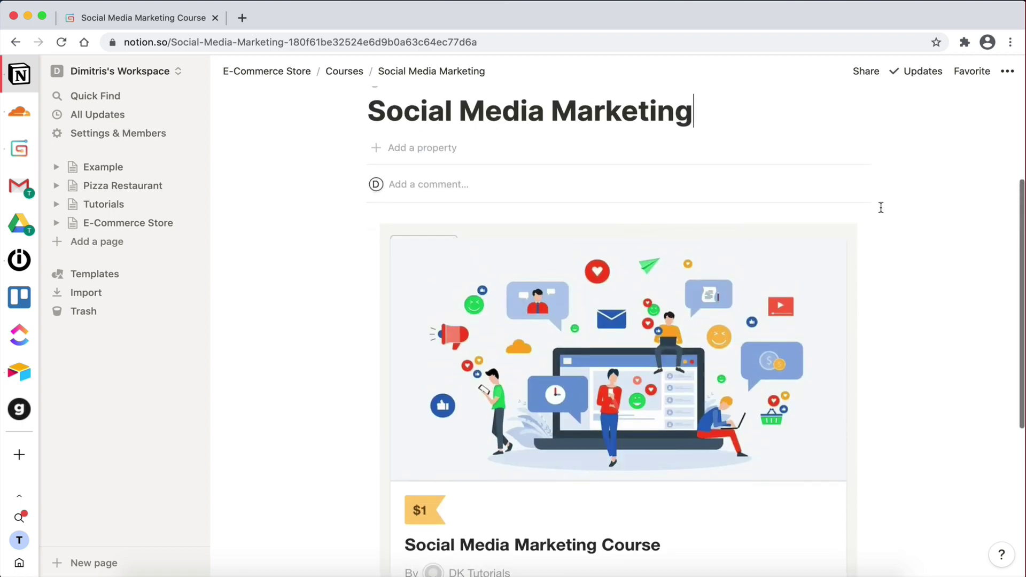
{"action": "scroll", "coordinate": [697, 296], "scroll_direction": "down", "scroll_amount": 3}
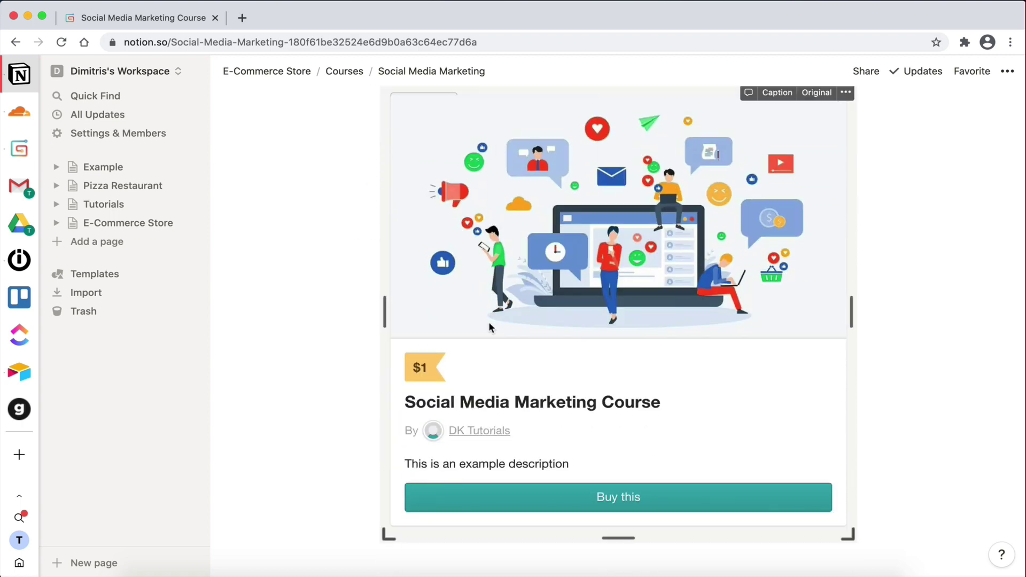
- Open the Gumroad profile's Style settings with Custom CSS, then bring up gumroadcss.css
{"action": "left_click", "coordinate": [19, 149]}
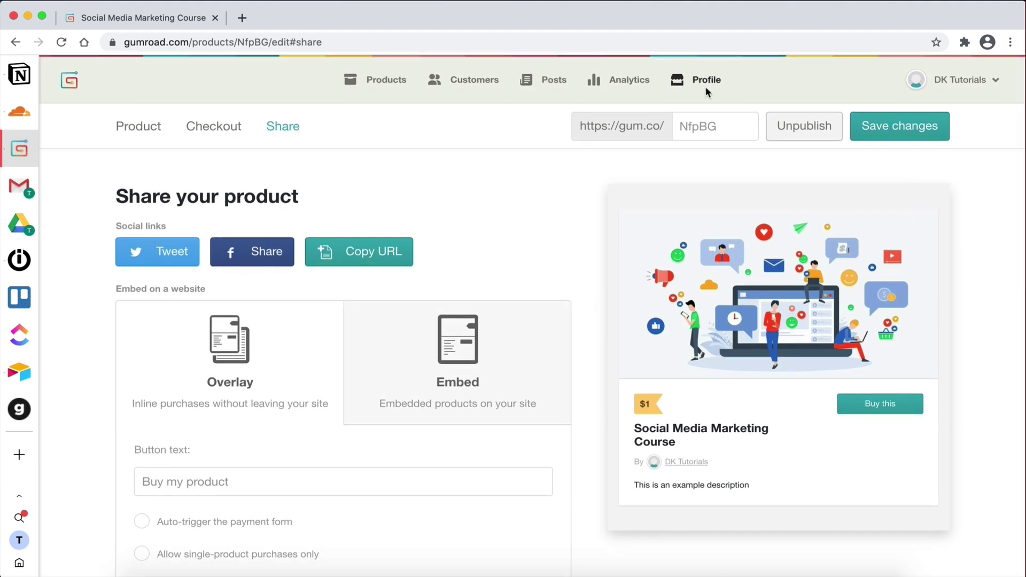
{"action": "left_click", "coordinate": [706, 80]}
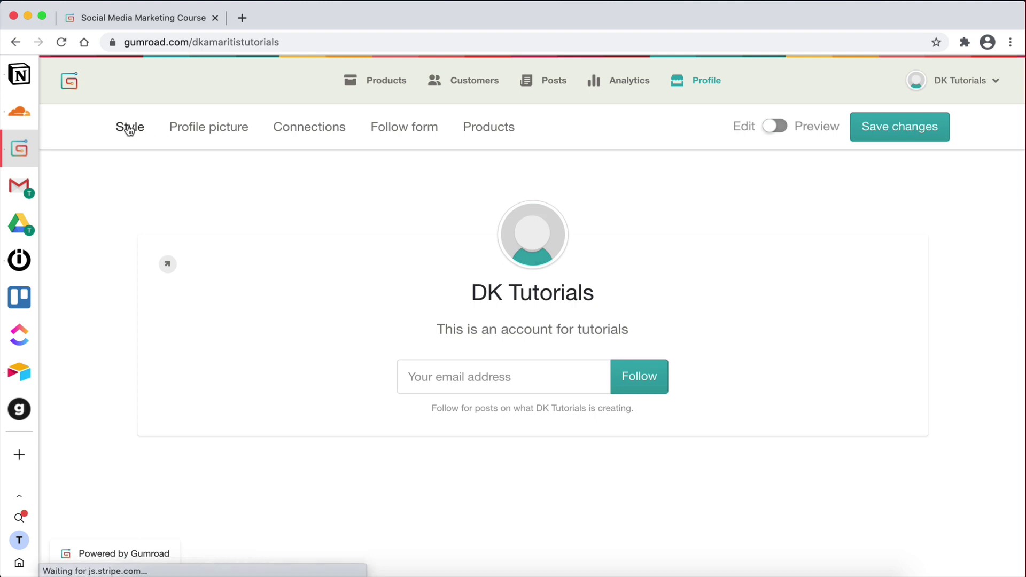
{"action": "left_click", "coordinate": [124, 128]}
{"action": "scroll", "coordinate": [230, 396], "scroll_direction": "down", "scroll_amount": 1}
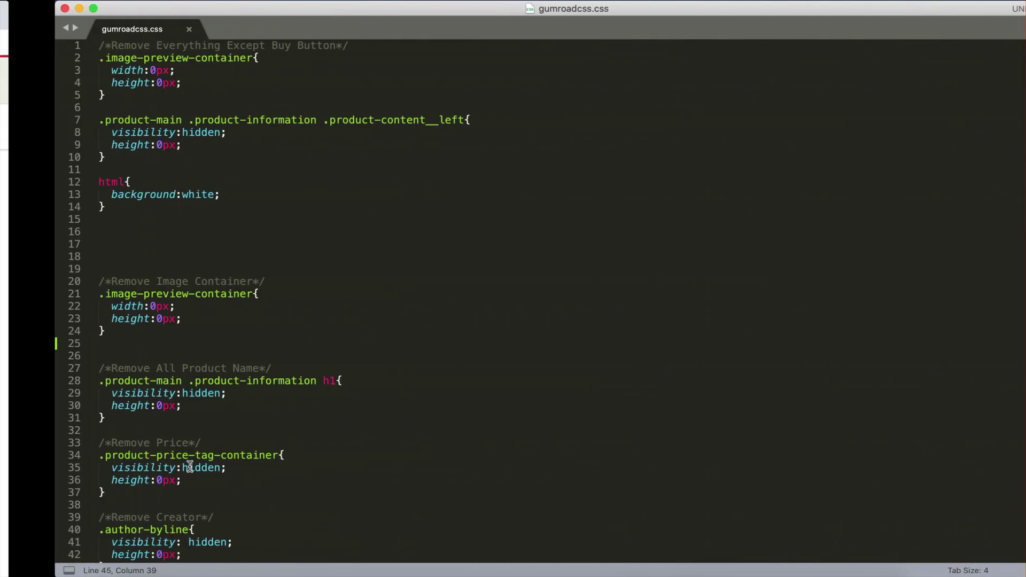
{"action": "left_click", "coordinate": [343, 368]}
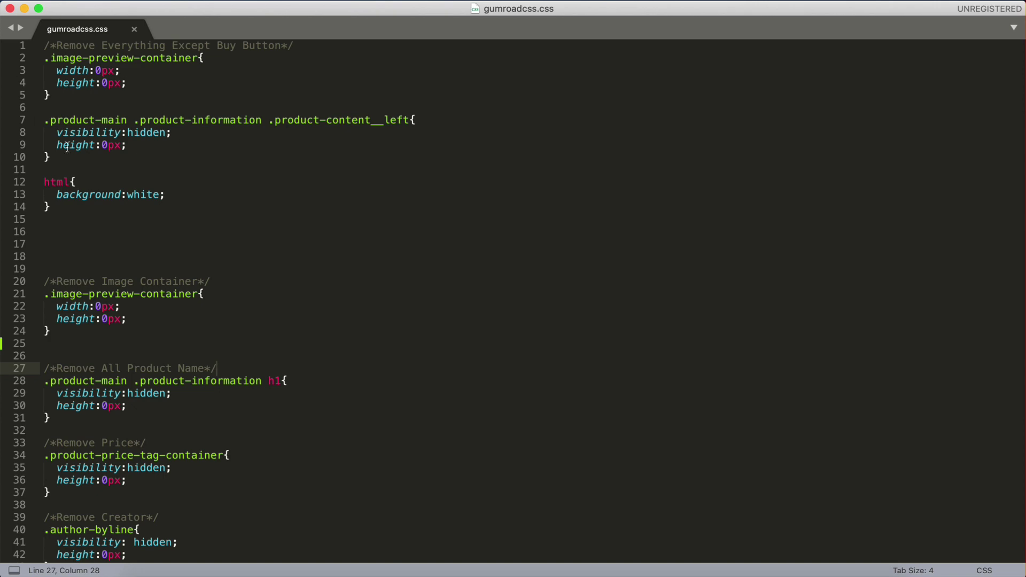
- In Sublime Text, select the CSS rules that hide everything except the Buy button
{"action": "key", "text": "ctrl+Left"}
{"action": "key", "text": "ctrl+Right"}
{"action": "scroll", "coordinate": [132, 441], "scroll_direction": "down", "scroll_amount": 2}
{"action": "scroll", "coordinate": [132, 441], "scroll_direction": "up", "scroll_amount": 2}
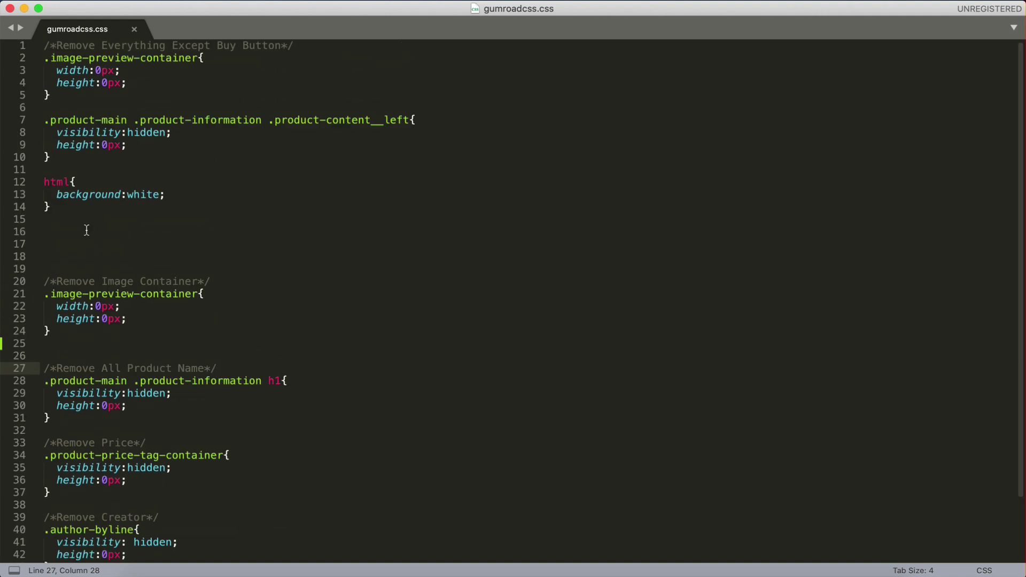
{"action": "left_click", "coordinate": [46, 46]}
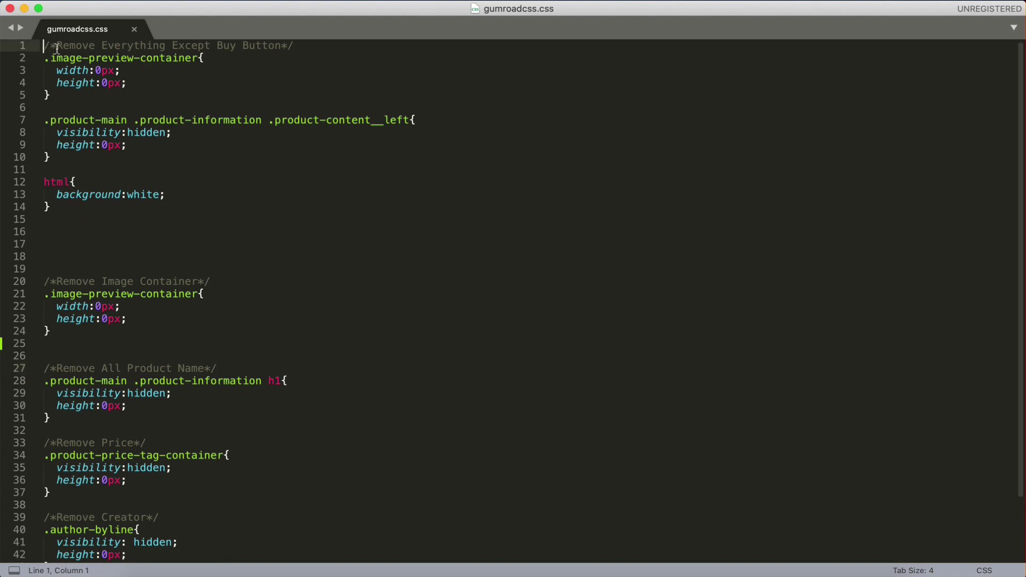
{"action": "left_click", "coordinate": [297, 47]}
{"action": "left_click_drag", "start_coordinate": [43, 48], "coordinate": [82, 220]}
{"action": "left_click", "coordinate": [82, 220]}
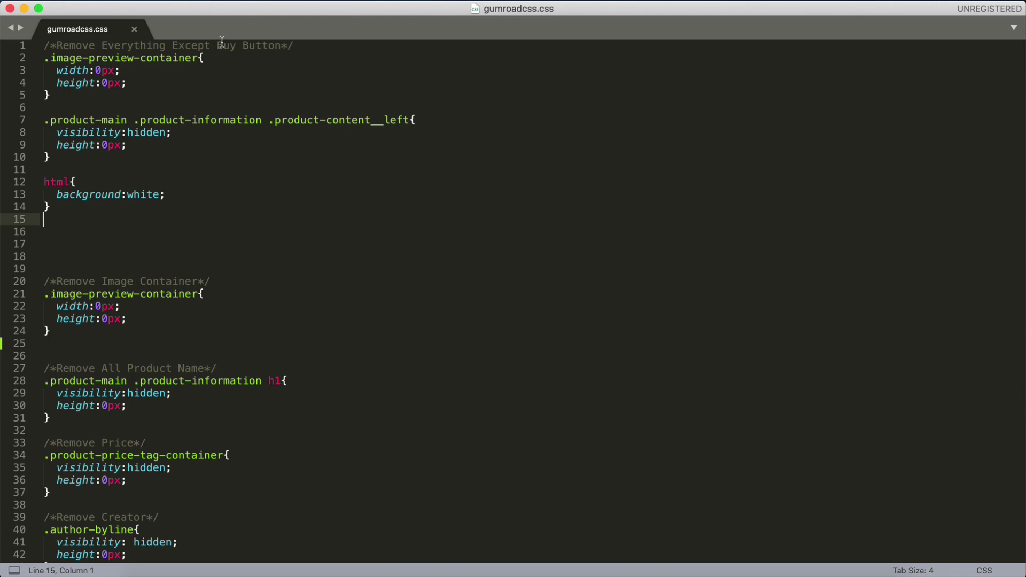
{"action": "left_click_drag", "start_coordinate": [51, 207], "coordinate": [31, 59]}
- Paste the rules into Gumroad's Custom CSS box, save the changes, and return to Notion
{"action": "key", "text": "ctrl+Left"}
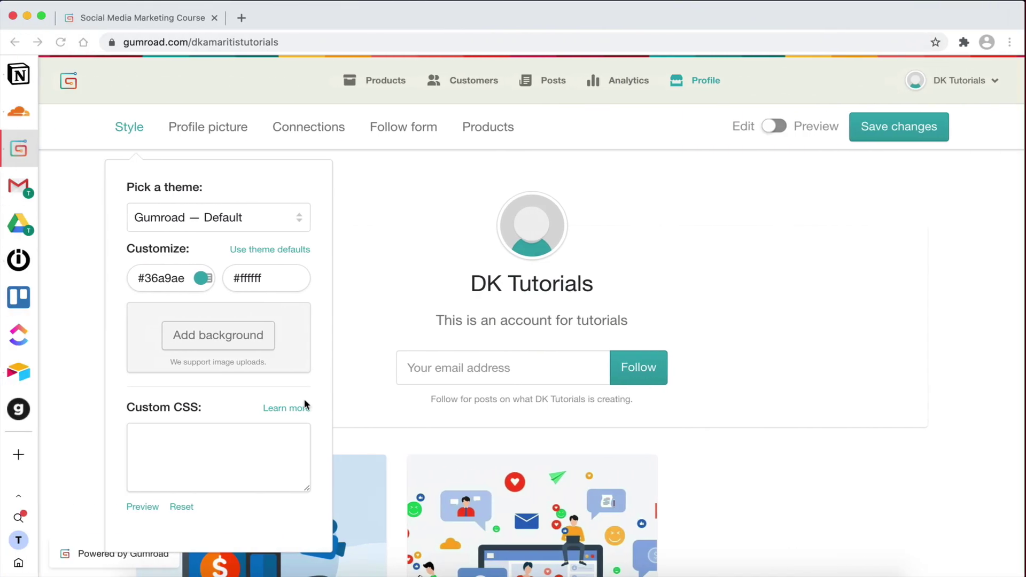
{"action": "left_click", "coordinate": [195, 457]}
{"action": "key", "text": "super+v"}
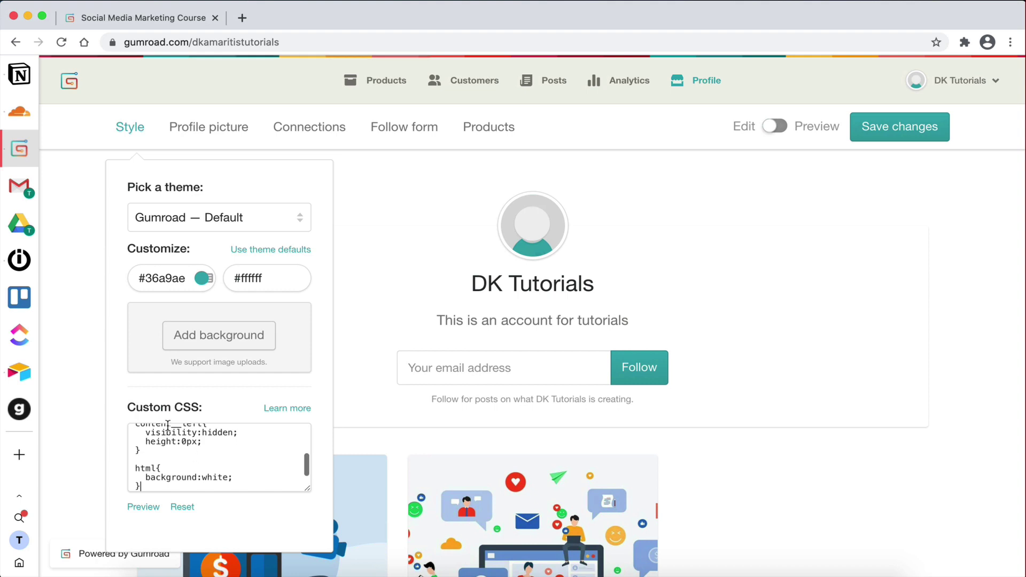
{"action": "left_click", "coordinate": [903, 129]}
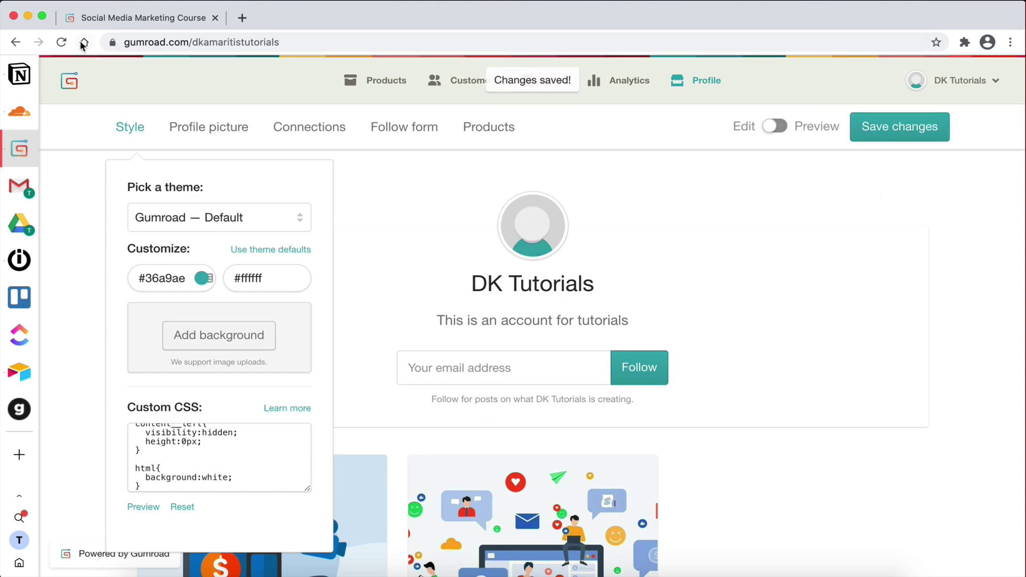
{"action": "left_click", "coordinate": [19, 74]}
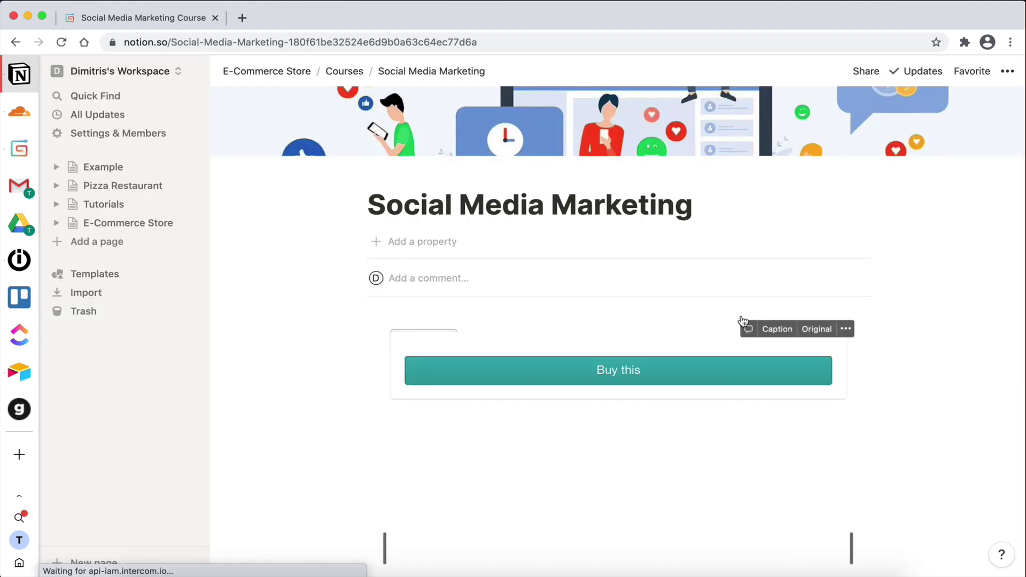
- Check that Notion's Gumroad embed shows only the Buy this button, then switch back
{"action": "scroll", "coordinate": [672, 335], "scroll_direction": "down", "scroll_amount": 2}
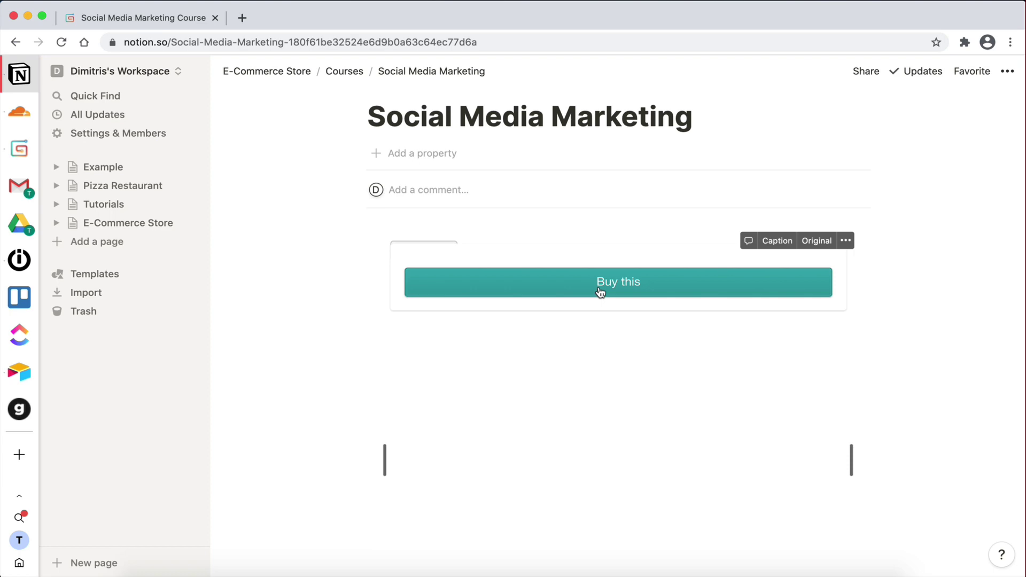
{"action": "left_click", "coordinate": [22, 147]}
- Replace Gumroad's custom CSS with the rules that hide the image and product name
{"action": "key", "text": "ctrl+Right"}
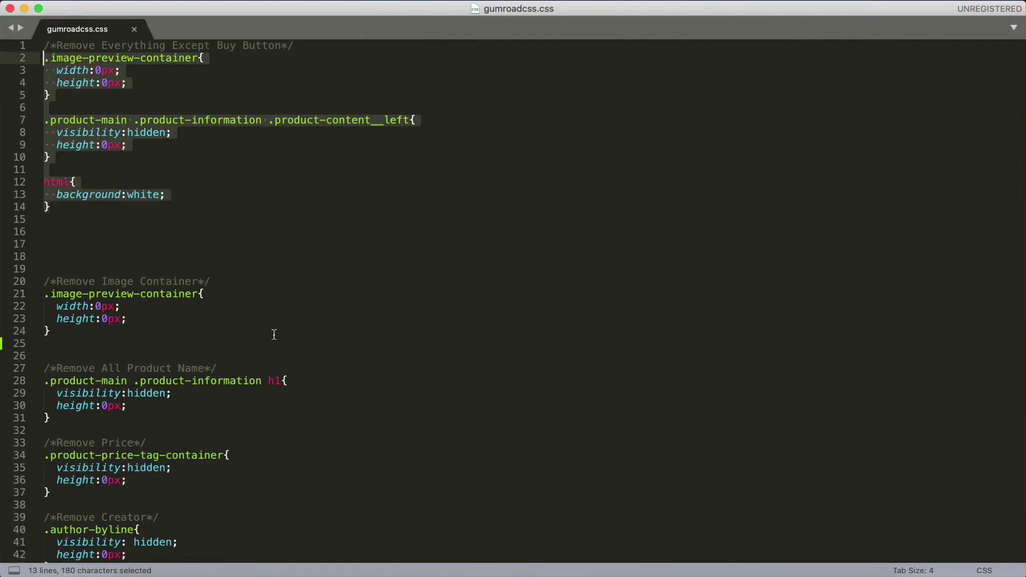
{"action": "scroll", "coordinate": [274, 334], "scroll_direction": "down", "scroll_amount": 2}
{"action": "left_click_drag", "start_coordinate": [47, 211], "coordinate": [222, 478]}
{"action": "left_click", "coordinate": [223, 478]}
{"action": "scroll", "coordinate": [393, 363], "scroll_direction": "up", "scroll_amount": 1}
{"action": "scroll", "coordinate": [393, 363], "scroll_direction": "down", "scroll_amount": 1}
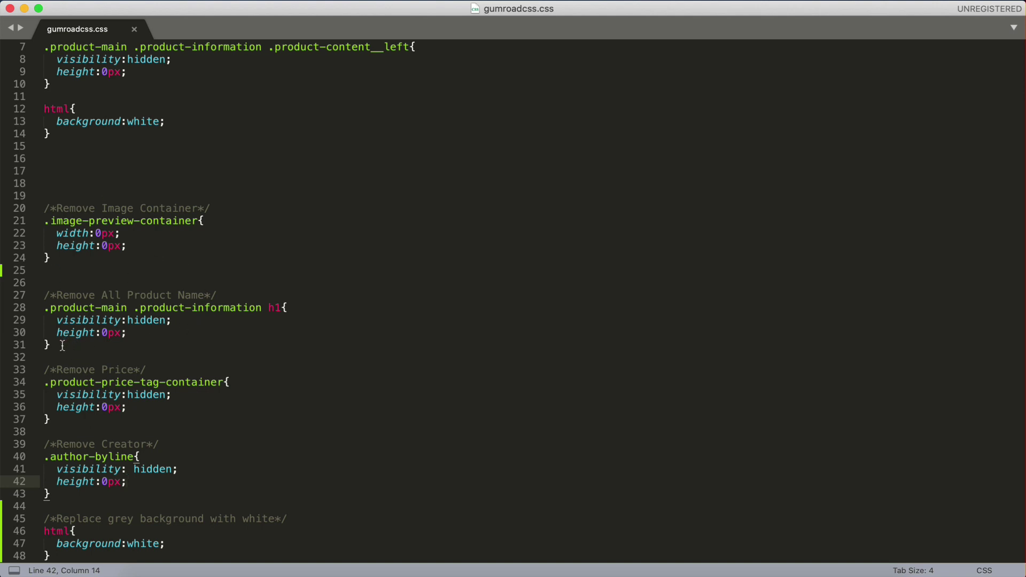
{"action": "left_click_drag", "start_coordinate": [65, 345], "coordinate": [35, 213]}
{"action": "key", "text": "super+c"}
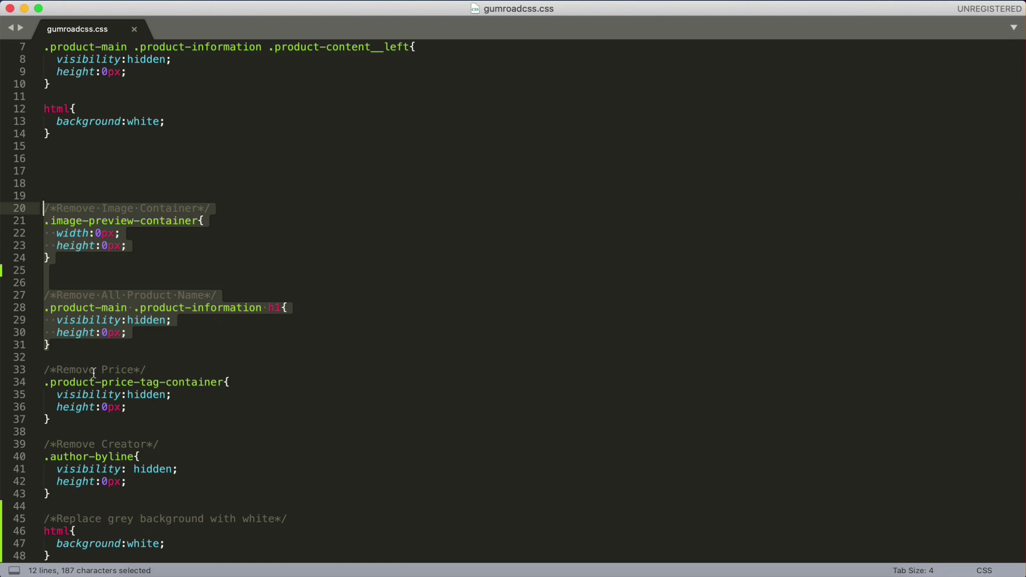
{"action": "key", "text": "ctrl+Left"}
{"action": "key", "text": "super+a"}
{"action": "key", "text": "BackSpace"}
{"action": "key", "text": "super+v"}
- Add the creator-hiding and white-background rules to the custom CSS and save
{"action": "key", "text": "ctrl+Right"}
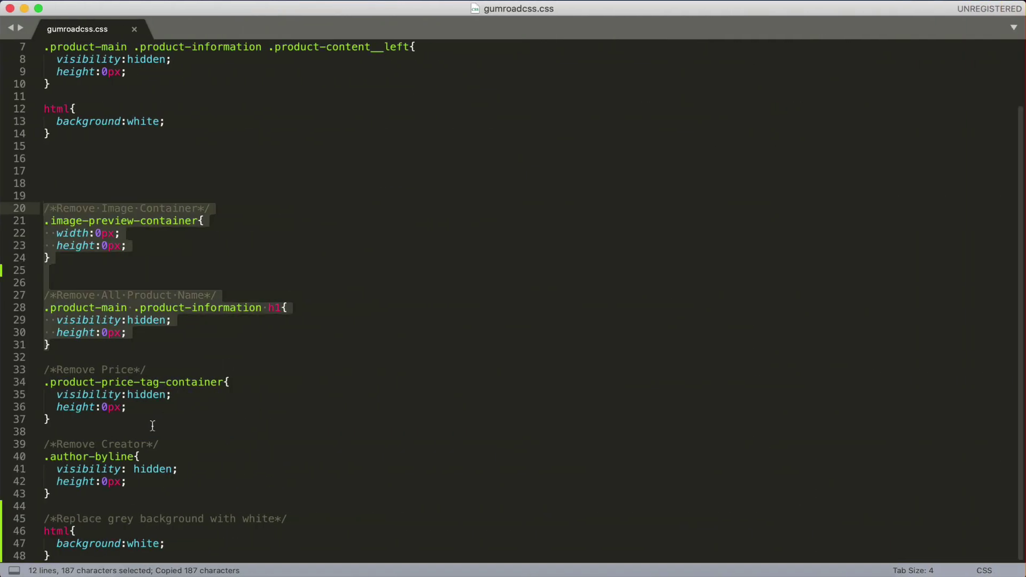
{"action": "left_click_drag", "start_coordinate": [70, 555], "coordinate": [42, 444]}
{"action": "key", "text": "super+c"}
{"action": "left_click", "coordinate": [217, 470]}
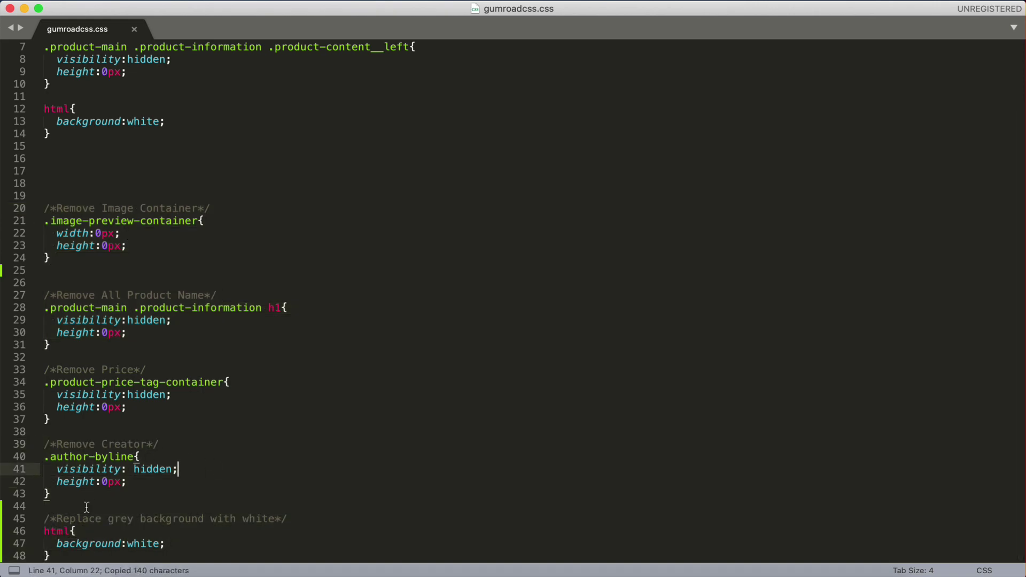
{"action": "key", "text": "ctrl+Left"}
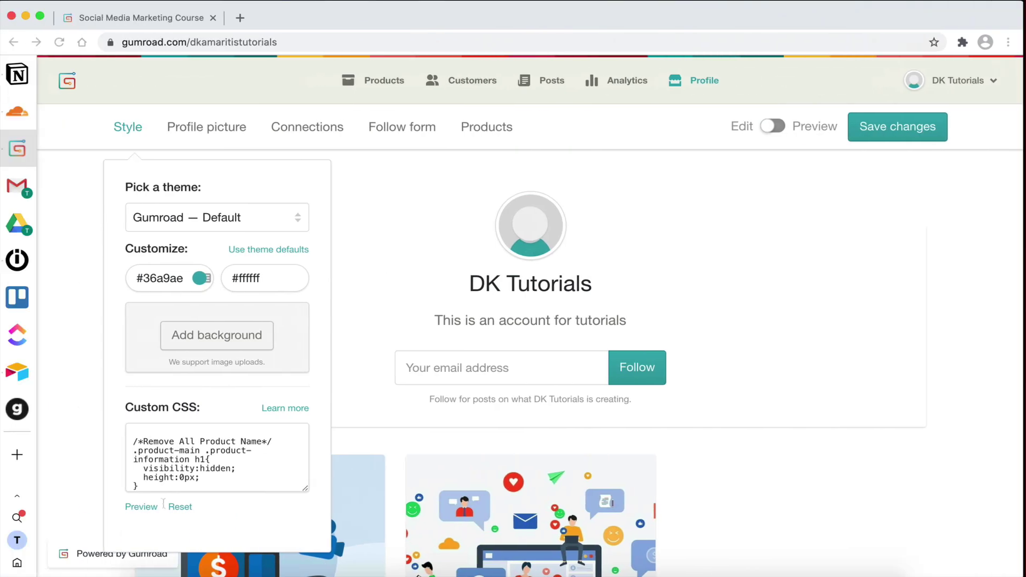
{"action": "key", "text": "super+v"}
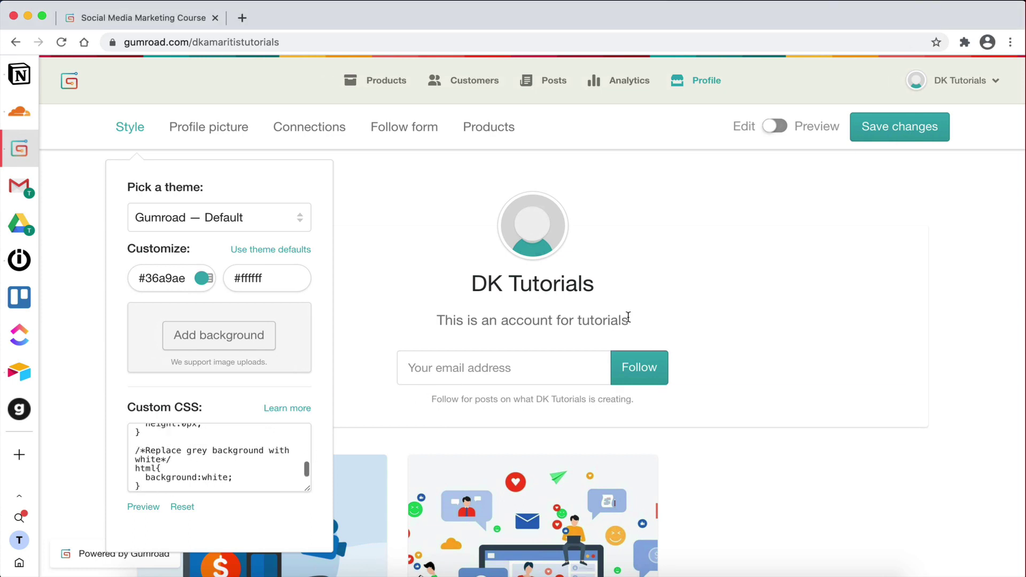
{"action": "left_click", "coordinate": [903, 142]}
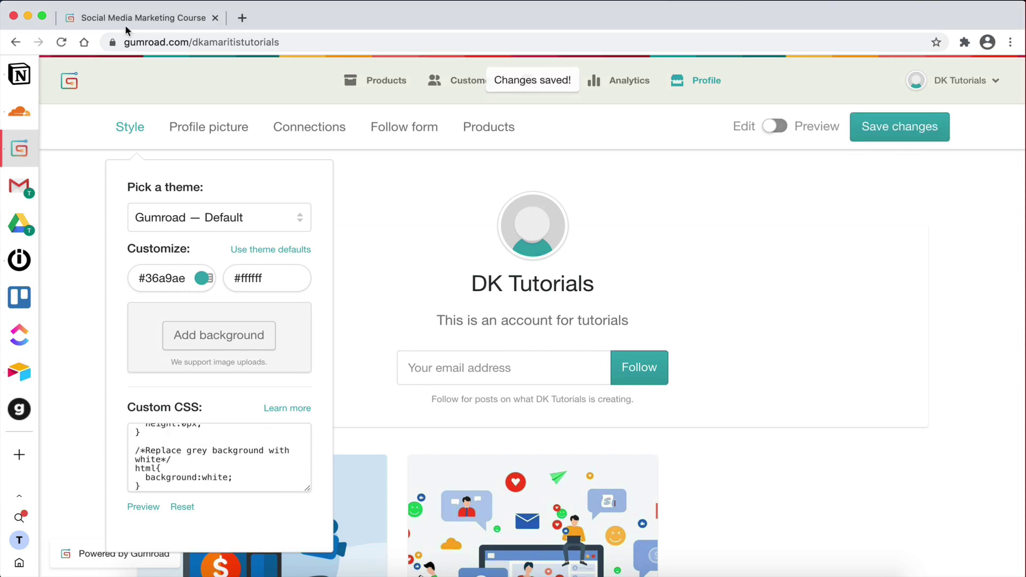
- Reload the Notion page so the embed shows the $1 badge, description and Buy this button
{"action": "left_click", "coordinate": [20, 75]}
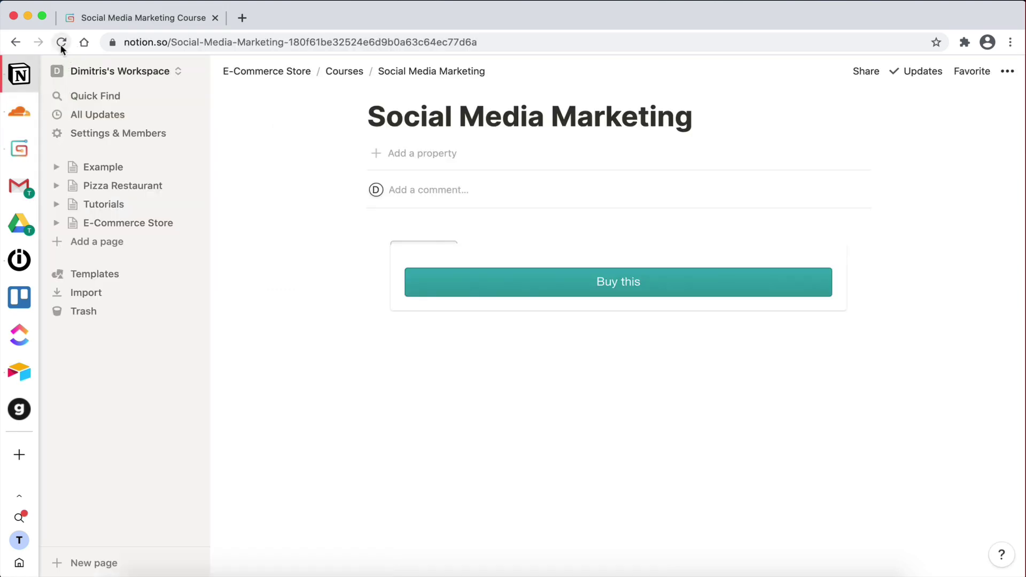
{"action": "left_click", "coordinate": [60, 43]}
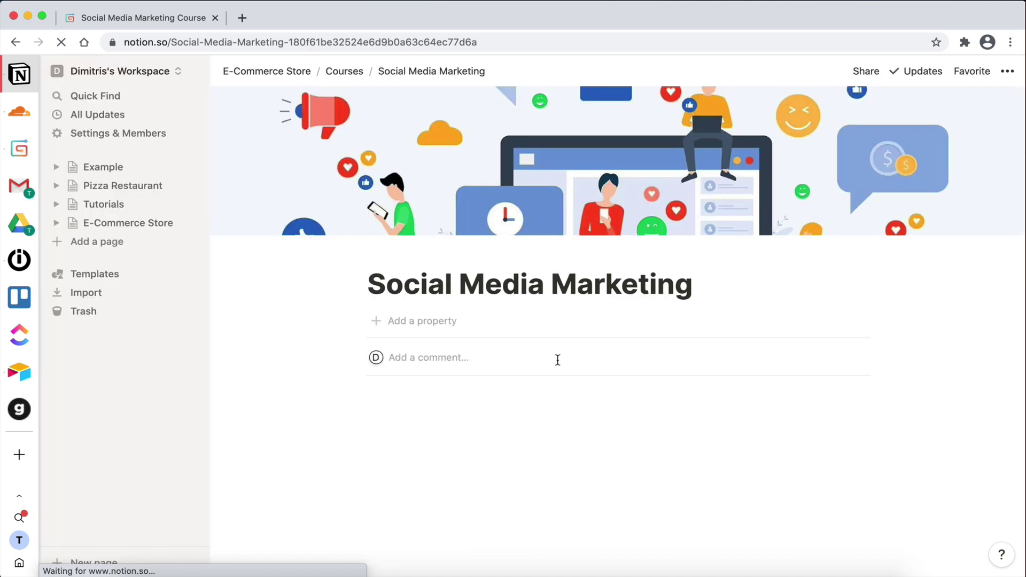
{"action": "scroll", "coordinate": [569, 402], "scroll_direction": "down", "scroll_amount": 5}
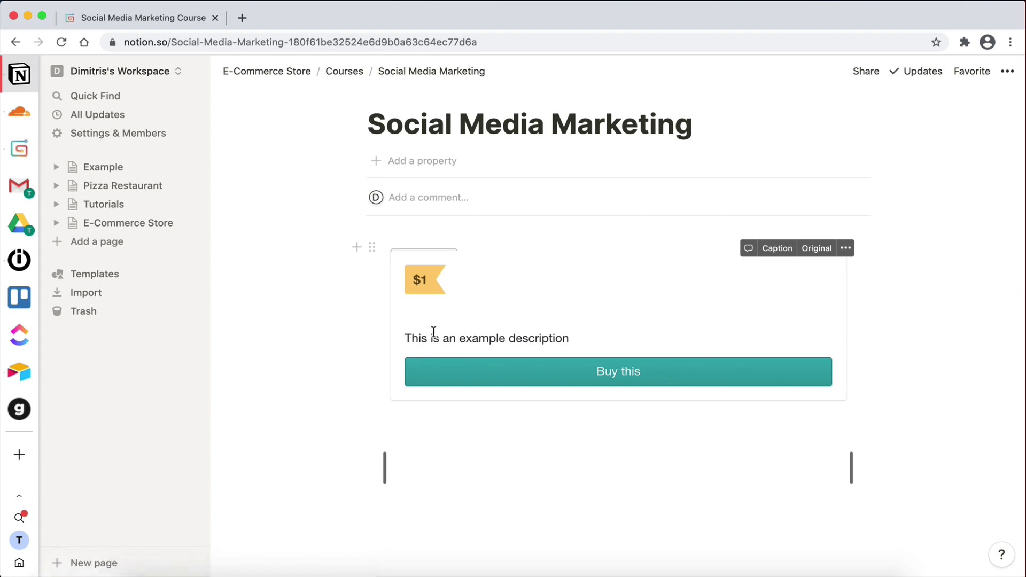
{"action": "key", "text": "ctrl+Right"}
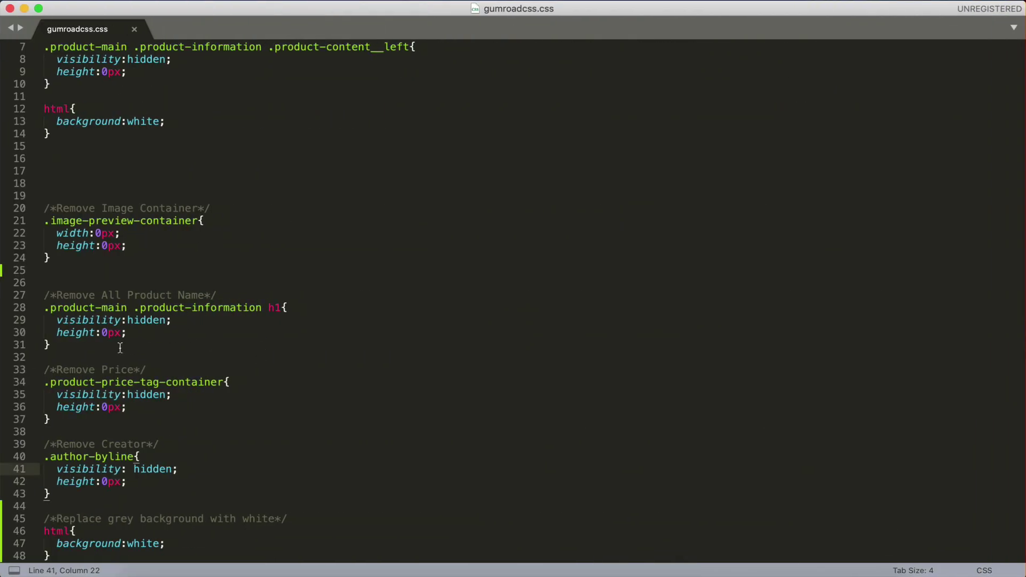
- Insert blank lines after the Remove All Product Name rule on line 31
{"action": "left_click", "coordinate": [120, 347]}
{"action": "key", "text": "Return"}
{"action": "key", "text": "Return"}
{"action": "key", "text": "Return"}
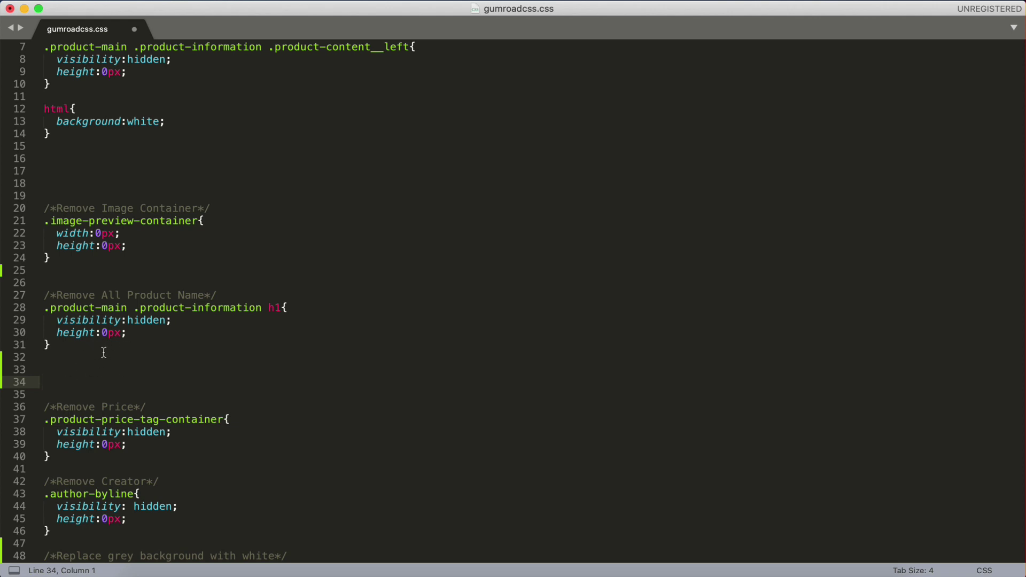
- Swap Gumroad's custom CSS for the 14-line Remove Everything Except Buy Button block and save
{"action": "scroll", "coordinate": [104, 352], "scroll_direction": "up", "scroll_amount": 3}
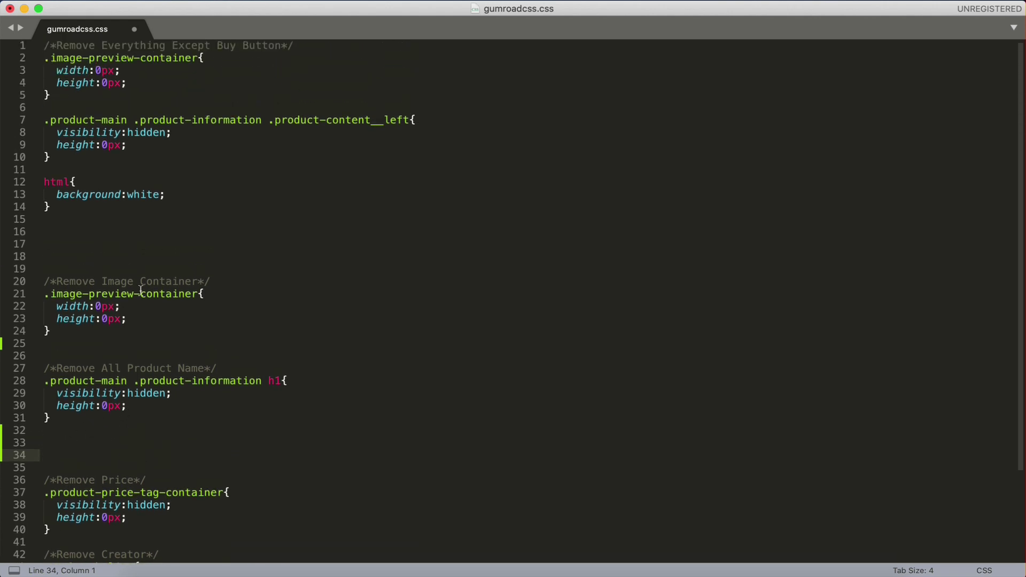
{"action": "left_click_drag", "start_coordinate": [81, 216], "coordinate": [44, 46]}
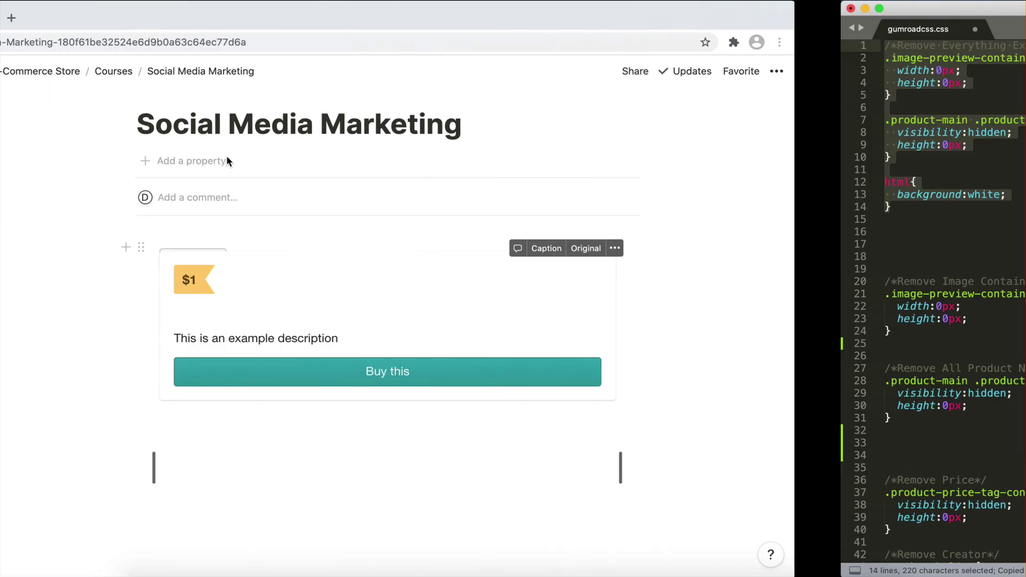
{"action": "key", "text": "ctrl+Left"}
{"action": "left_click", "coordinate": [144, 16]}
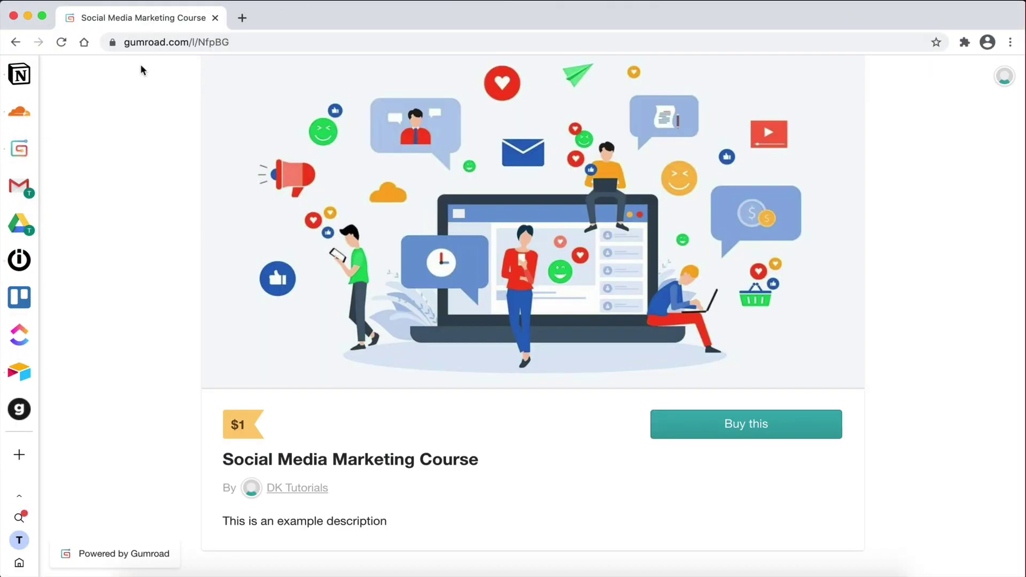
{"action": "left_click", "coordinate": [20, 149]}
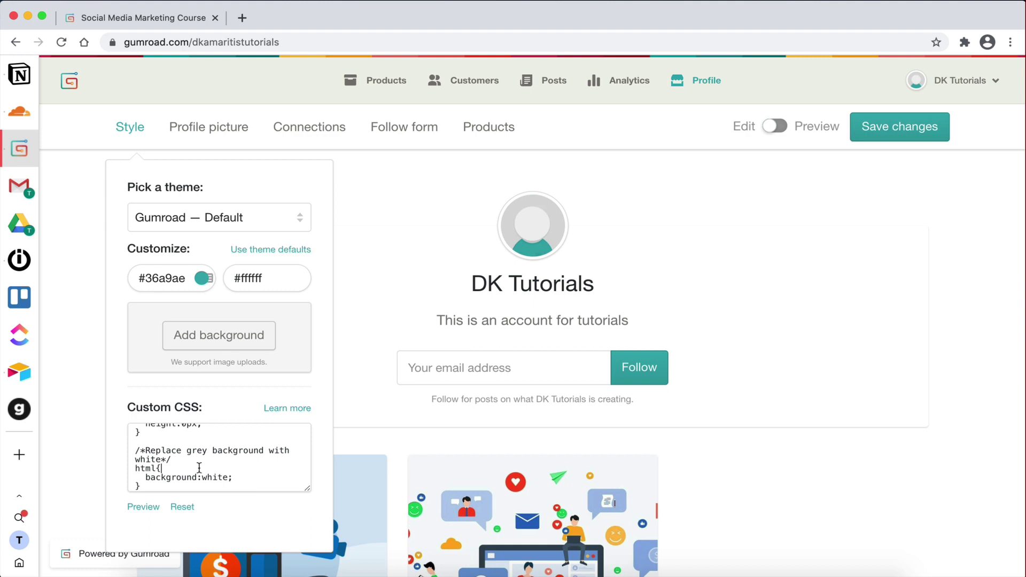
{"action": "key", "text": "super+a"}
{"action": "key", "text": "BackSpace"}
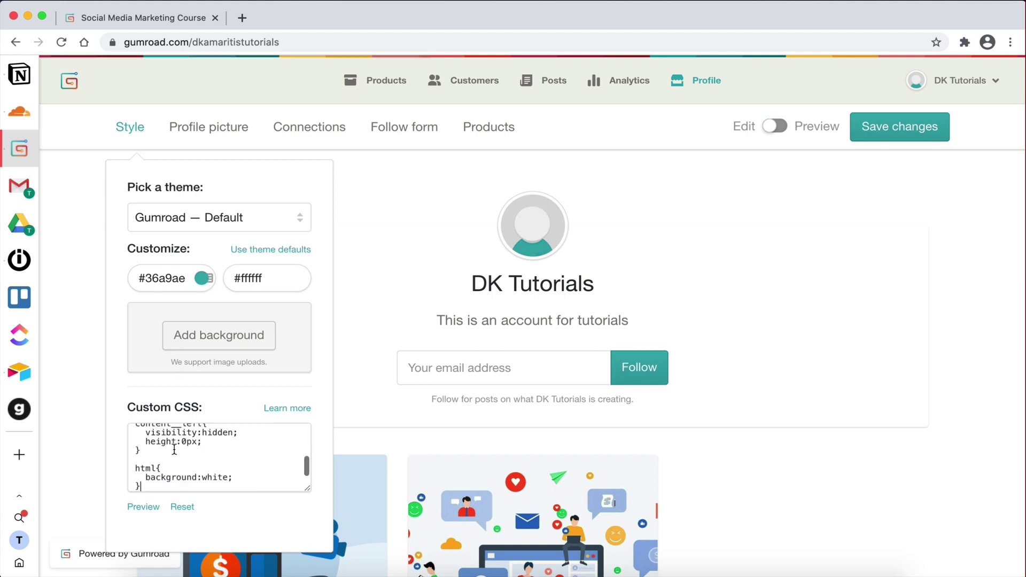
{"action": "left_click", "coordinate": [905, 138]}
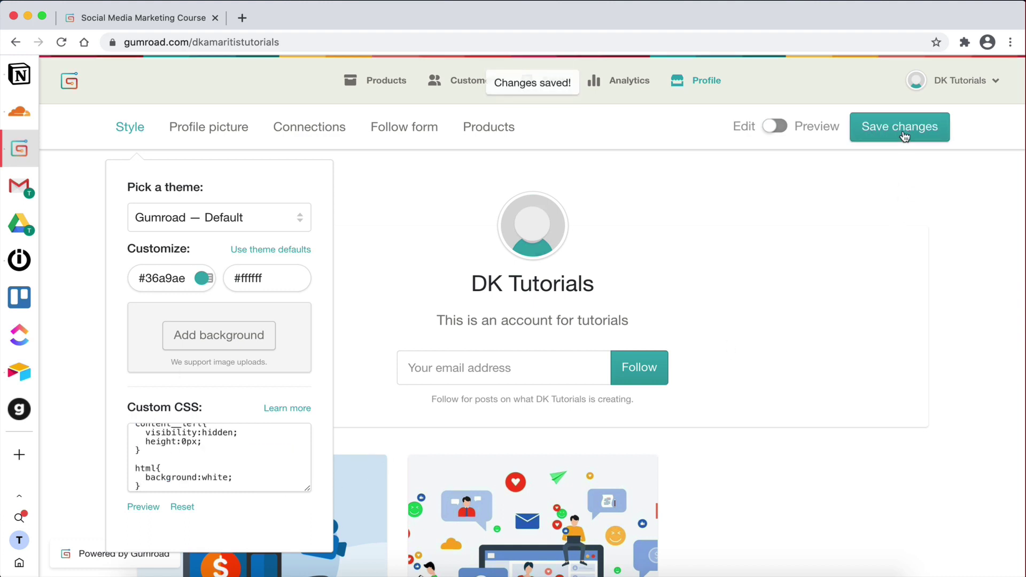
- Reload the Notion course page to view the updated Buy this embed
{"action": "left_click", "coordinate": [19, 74]}
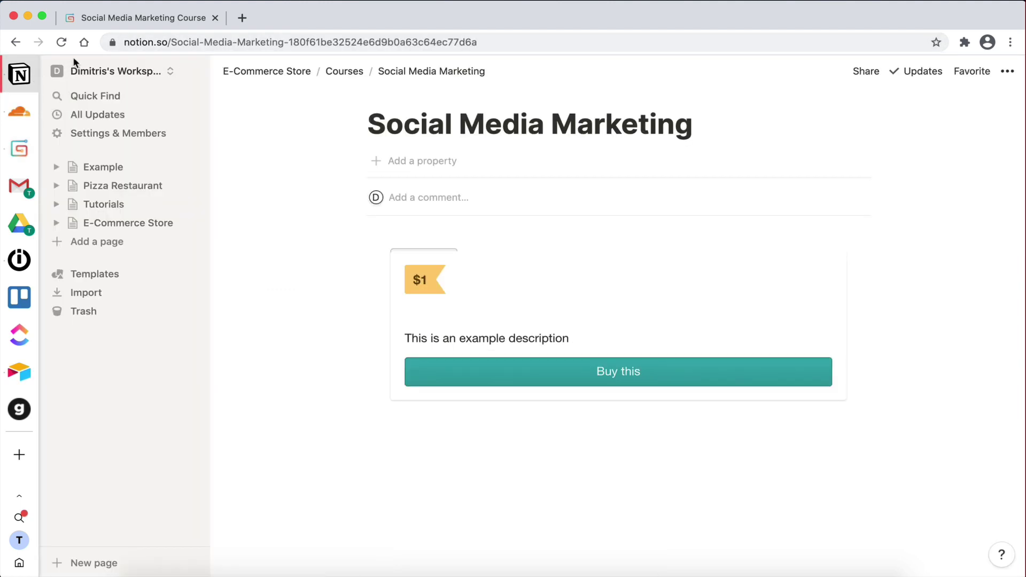
{"action": "left_click", "coordinate": [67, 46]}
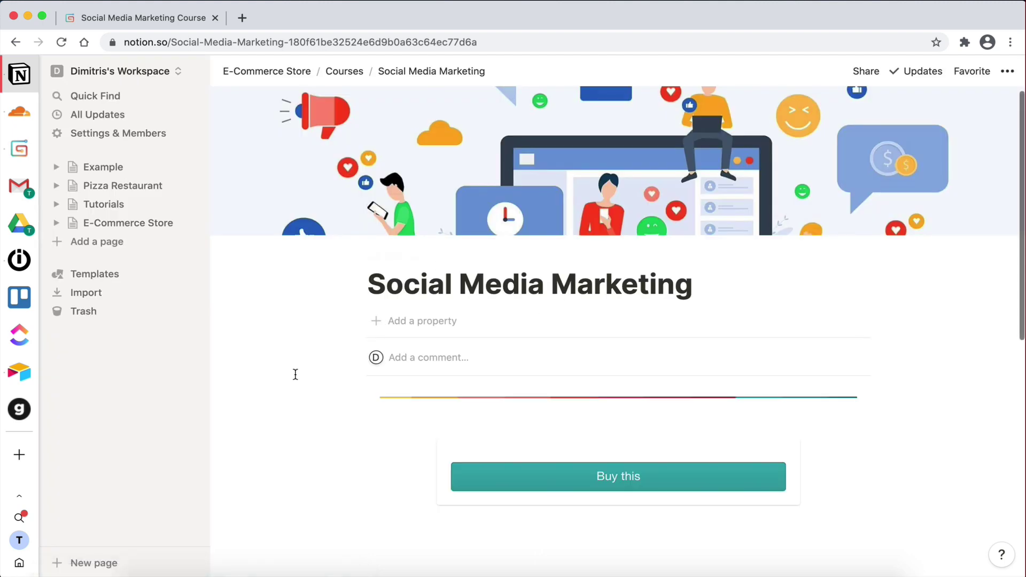
{"action": "scroll", "coordinate": [293, 374], "scroll_direction": "down", "scroll_amount": 3}
{"action": "scroll", "coordinate": [885, 273], "scroll_direction": "down", "scroll_amount": 1}
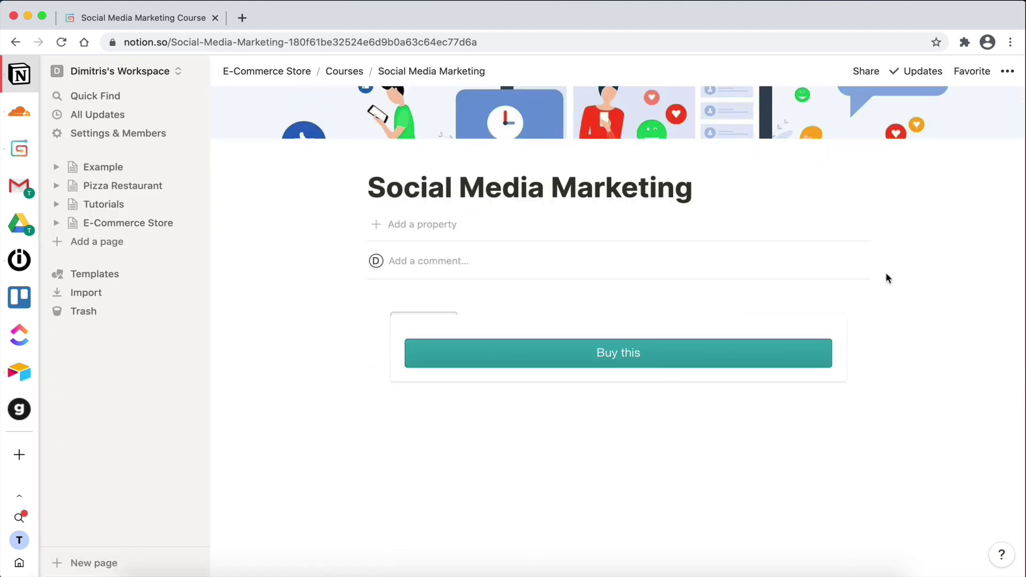
- Add a red Heading 2 reading $30 below the page title
{"action": "key", "text": "Return"}
{"action": "key", "text": "BackSpace"}
{"action": "key", "text": "Return"}
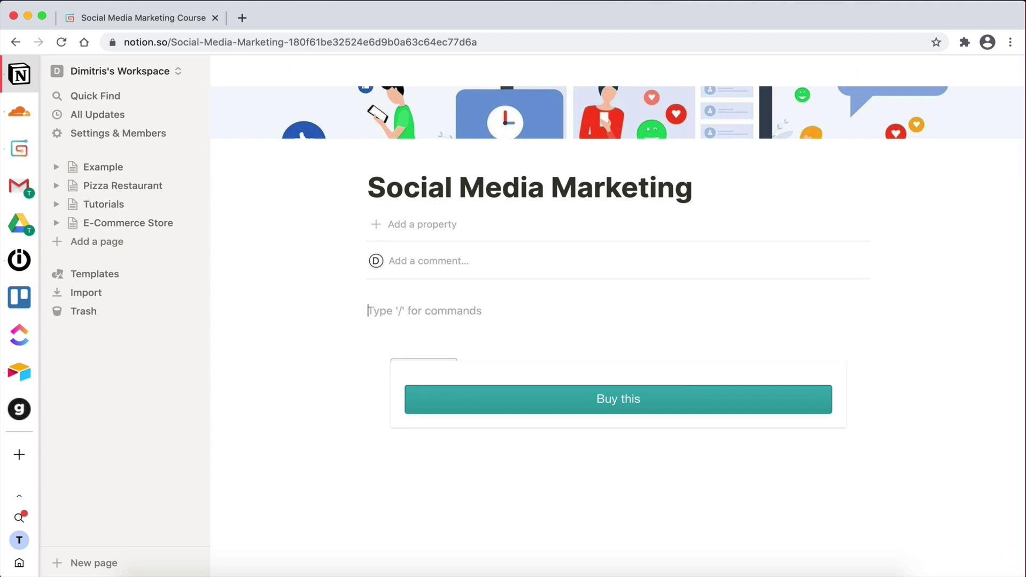
{"action": "type", "text": "/h2"}
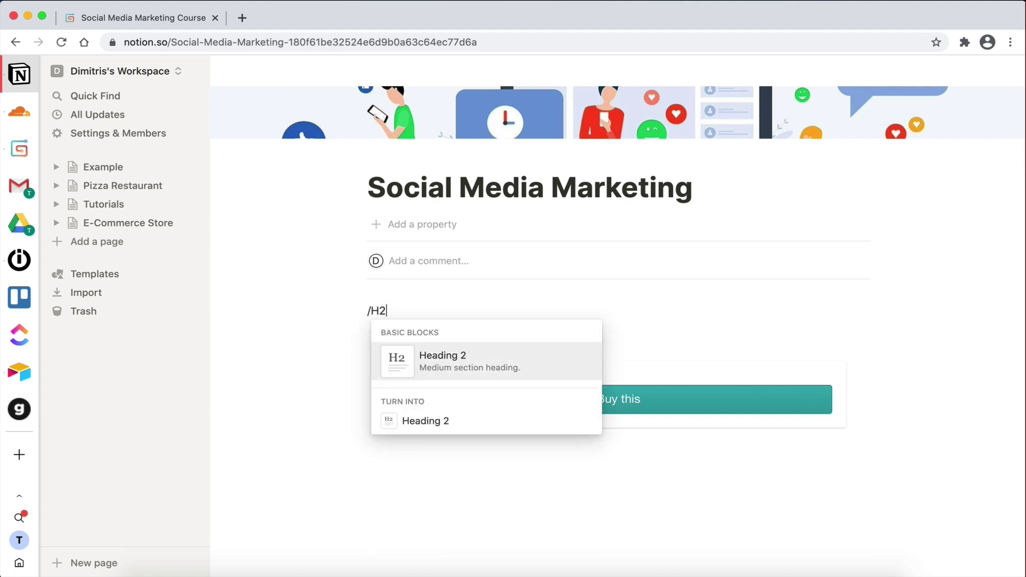
{"action": "key", "text": "Return"}
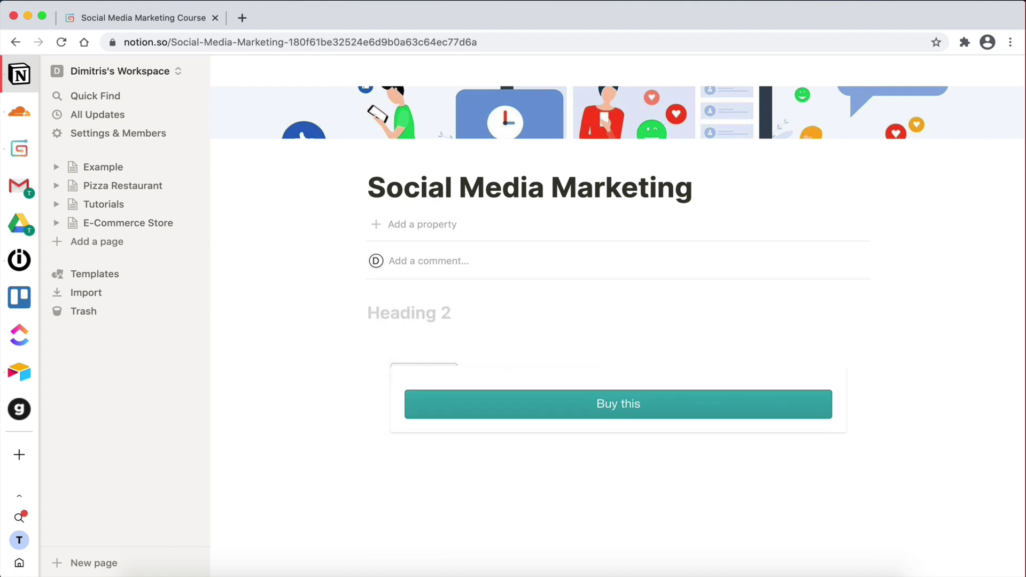
{"action": "type", "text": "$30"}
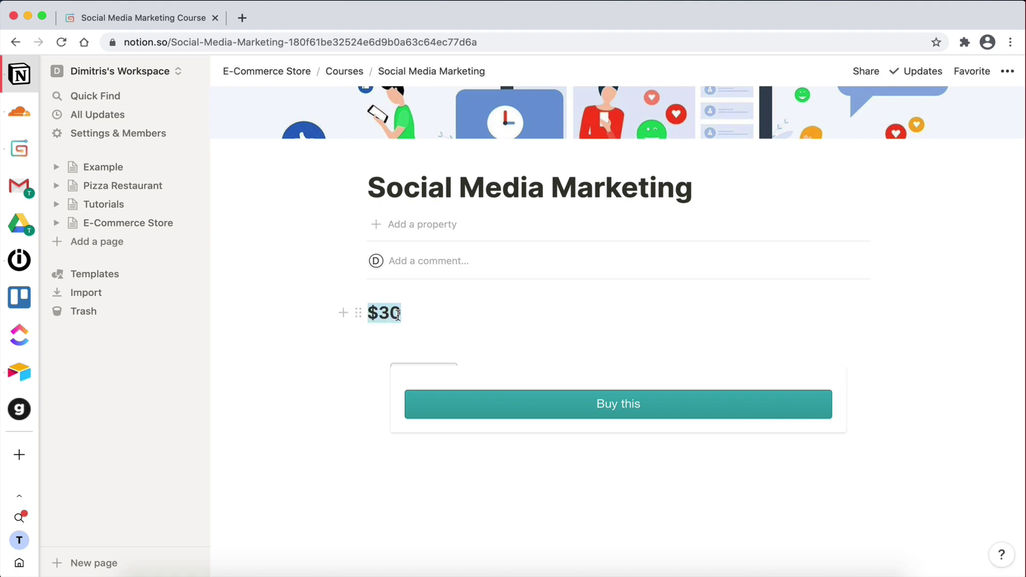
{"action": "left_click", "coordinate": [657, 281]}
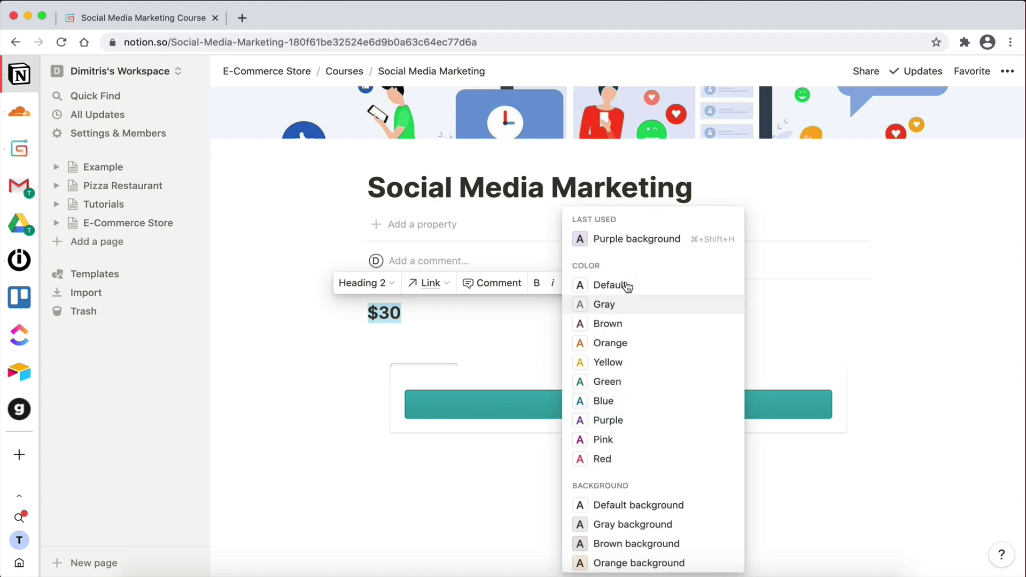
{"action": "left_click", "coordinate": [602, 458]}
{"action": "left_click", "coordinate": [416, 319]}
{"action": "key", "text": "Return"}
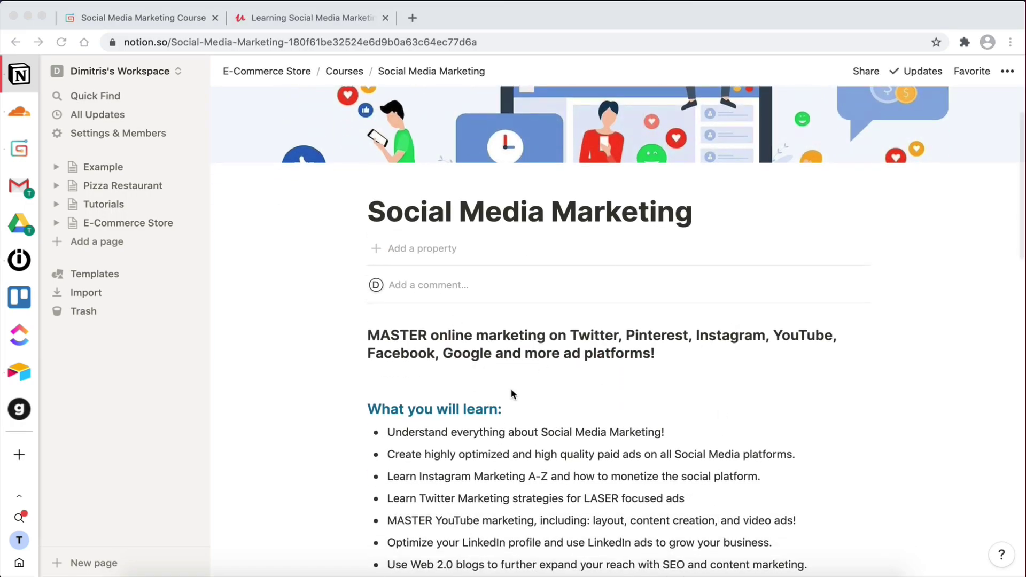
- Compare the Udemy and Gumroad product pages, then scroll to the embed on the Notion page
{"action": "scroll", "coordinate": [471, 368], "scroll_direction": "down", "scroll_amount": 3}
{"action": "left_click", "coordinate": [288, 19]}
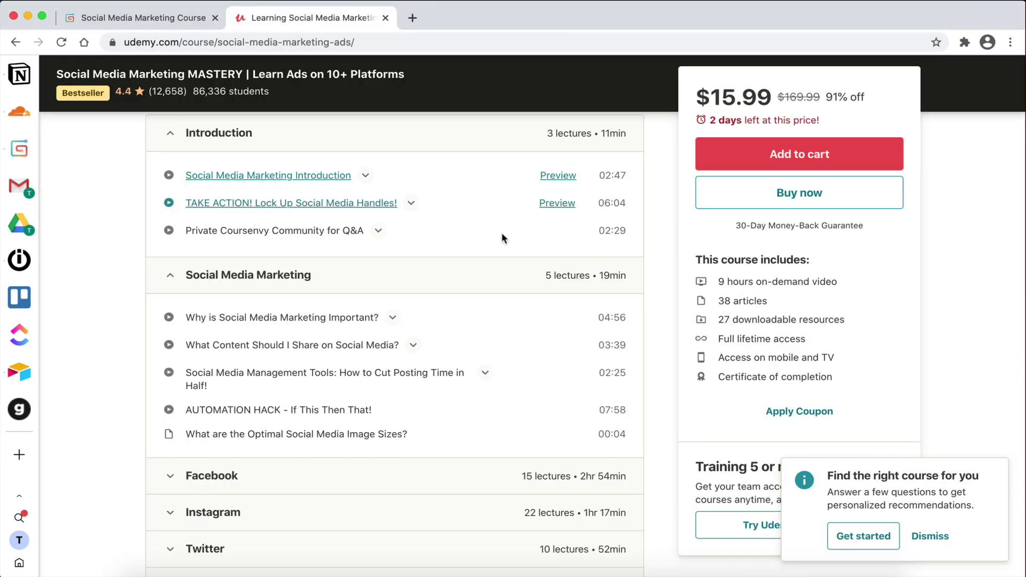
{"action": "scroll", "coordinate": [501, 232], "scroll_direction": "down", "scroll_amount": 10}
{"action": "scroll", "coordinate": [503, 236], "scroll_direction": "up", "scroll_amount": 10}
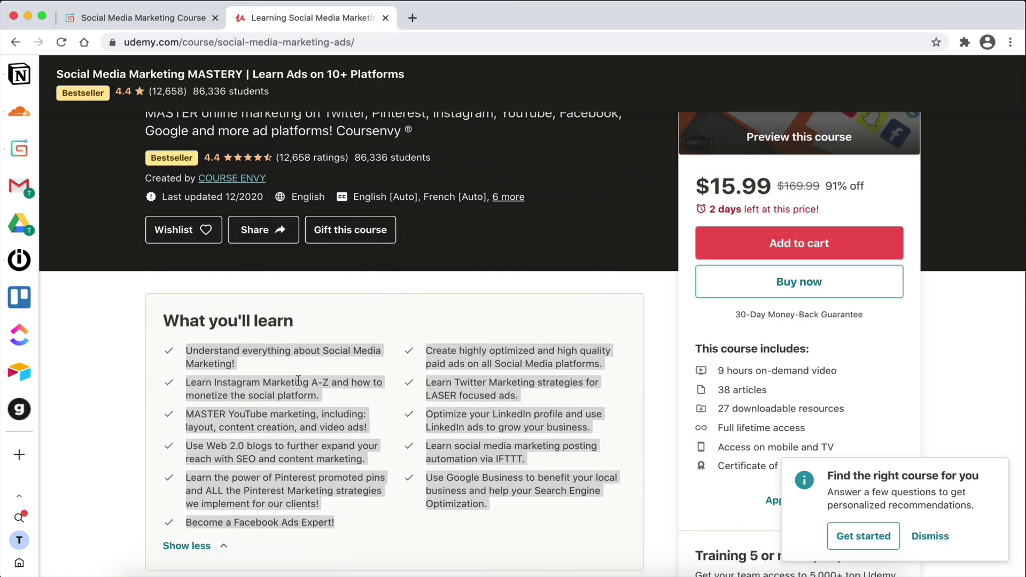
{"action": "left_click", "coordinate": [152, 22]}
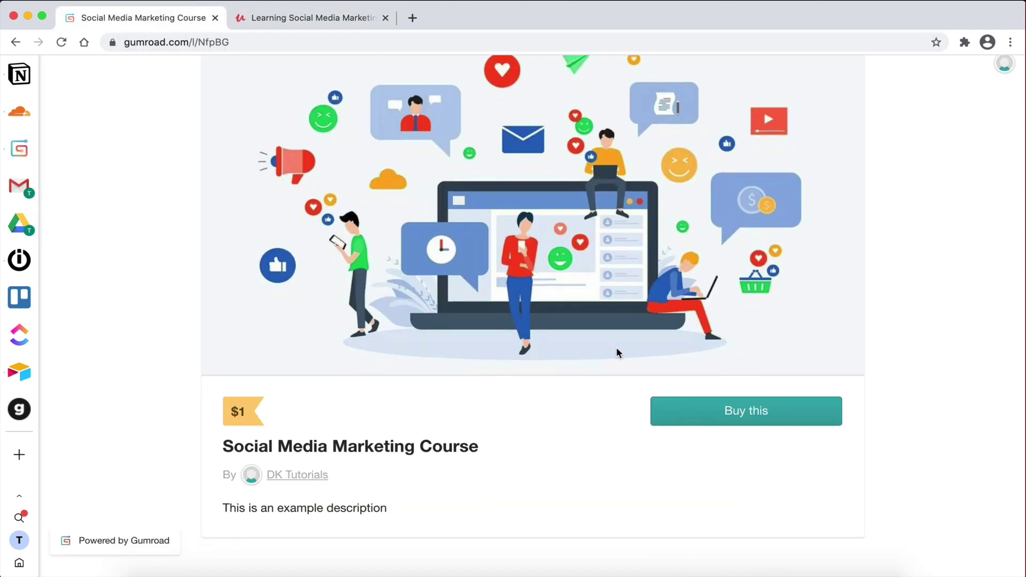
{"action": "left_click", "coordinate": [22, 76]}
{"action": "scroll", "coordinate": [438, 258], "scroll_direction": "down", "scroll_amount": 3}
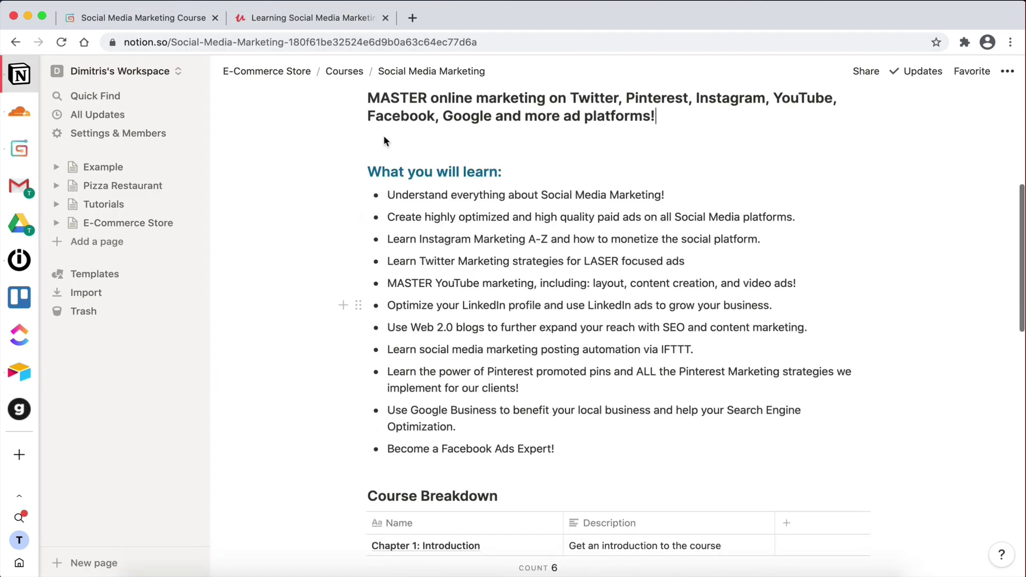
{"action": "scroll", "coordinate": [548, 111], "scroll_direction": "up", "scroll_amount": 1}
{"action": "scroll", "coordinate": [542, 317], "scroll_direction": "down", "scroll_amount": 6}
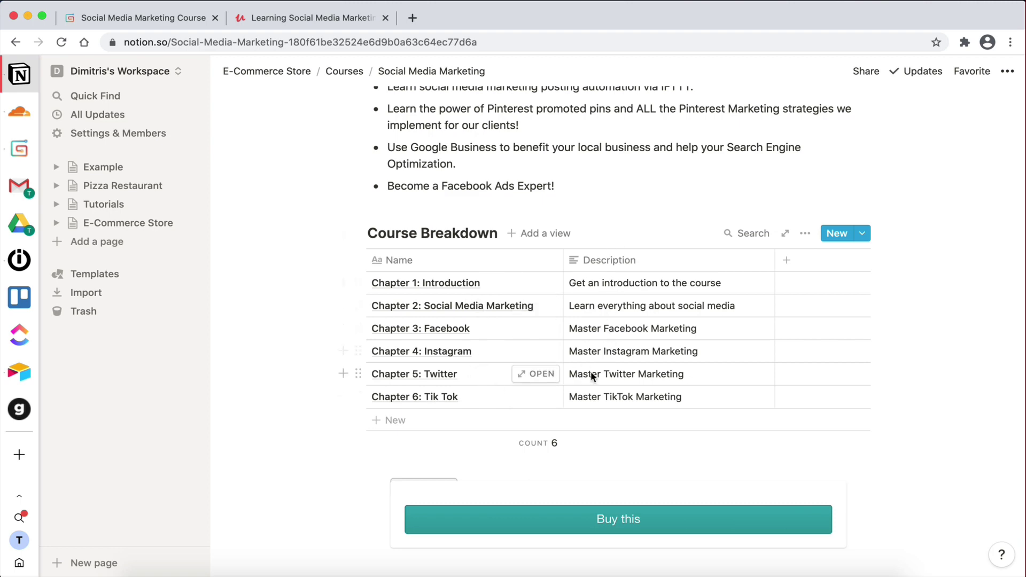
{"action": "scroll", "coordinate": [591, 370], "scroll_direction": "up", "scroll_amount": 3}
{"action": "scroll", "coordinate": [591, 370], "scroll_direction": "up", "scroll_amount": 5}
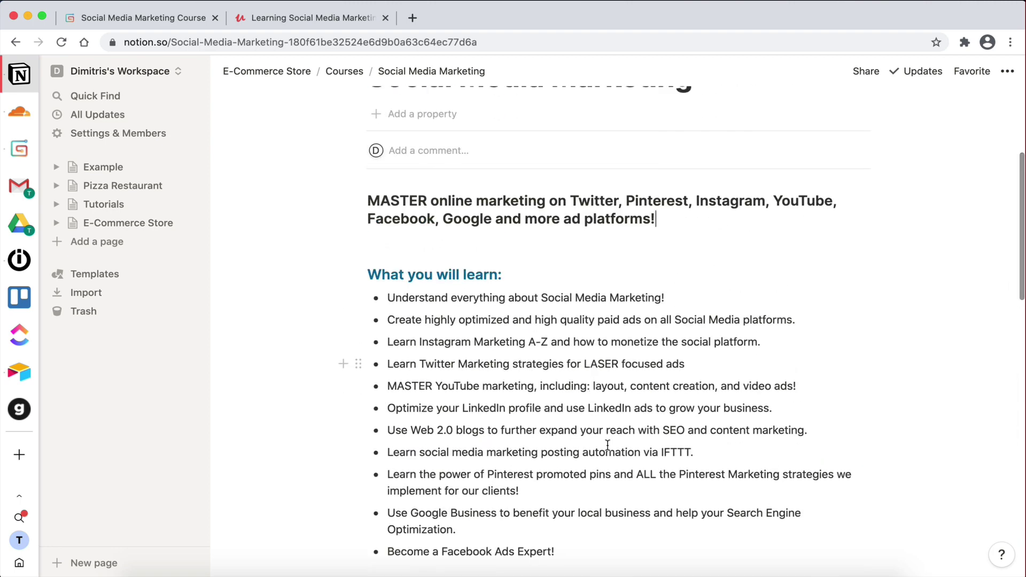
{"action": "scroll", "coordinate": [608, 449], "scroll_direction": "down", "scroll_amount": 4}
{"action": "scroll", "coordinate": [608, 449], "scroll_direction": "down", "scroll_amount": 5}
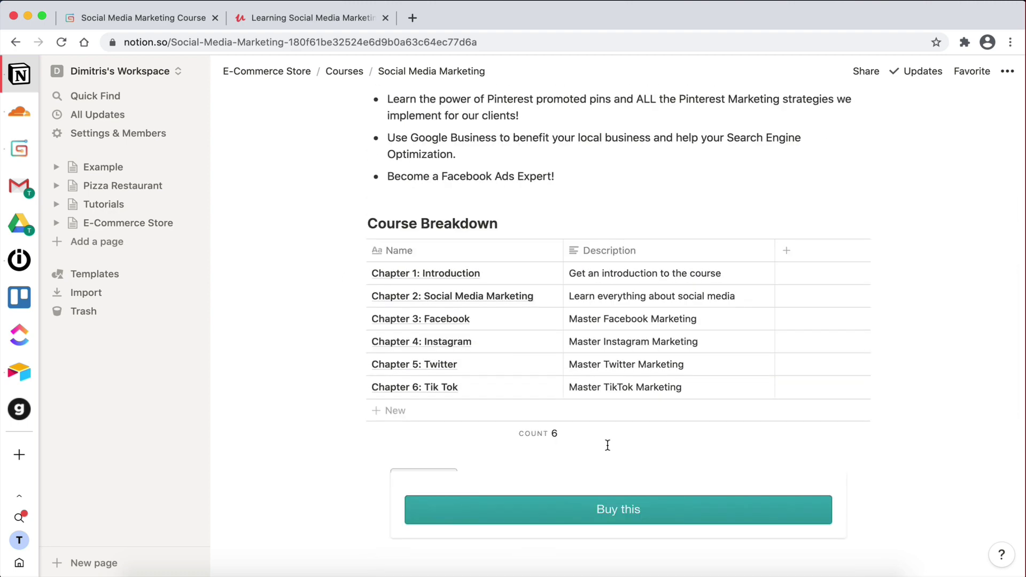
{"action": "scroll", "coordinate": [642, 274], "scroll_direction": "down", "scroll_amount": 3}
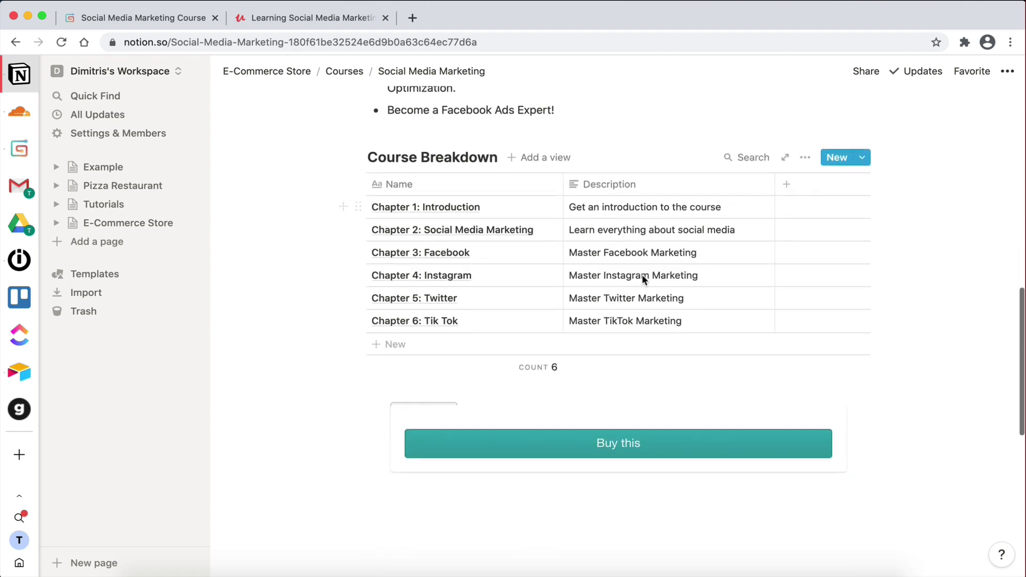
- Open the Buy this checkout form, close it, and scroll back to the top
{"action": "left_click", "coordinate": [632, 425]}
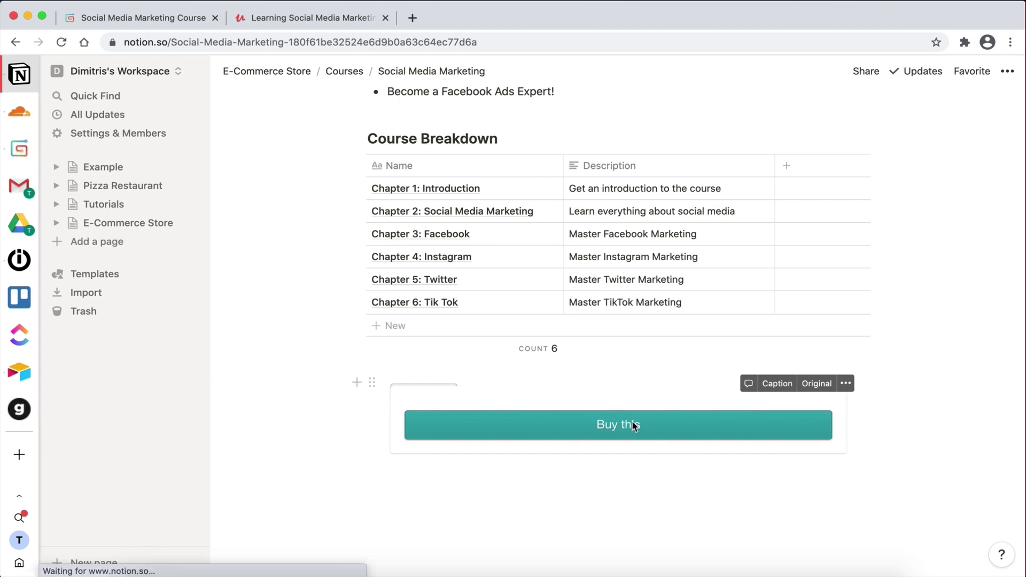
{"action": "left_click", "coordinate": [415, 411]}
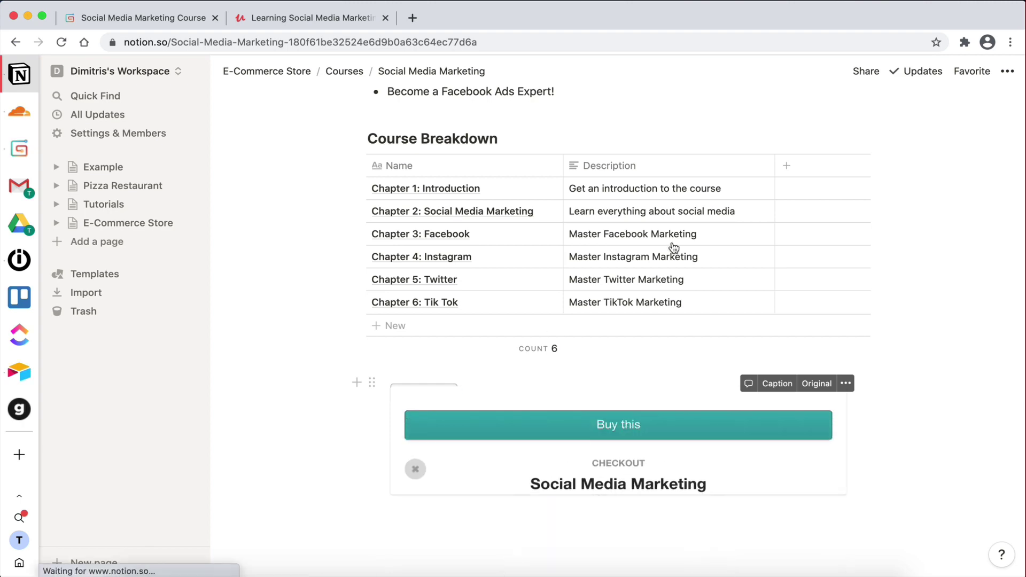
{"action": "scroll", "coordinate": [672, 245], "scroll_direction": "up", "scroll_amount": 10}
{"action": "scroll", "coordinate": [672, 243], "scroll_direction": "up", "scroll_amount": 5}
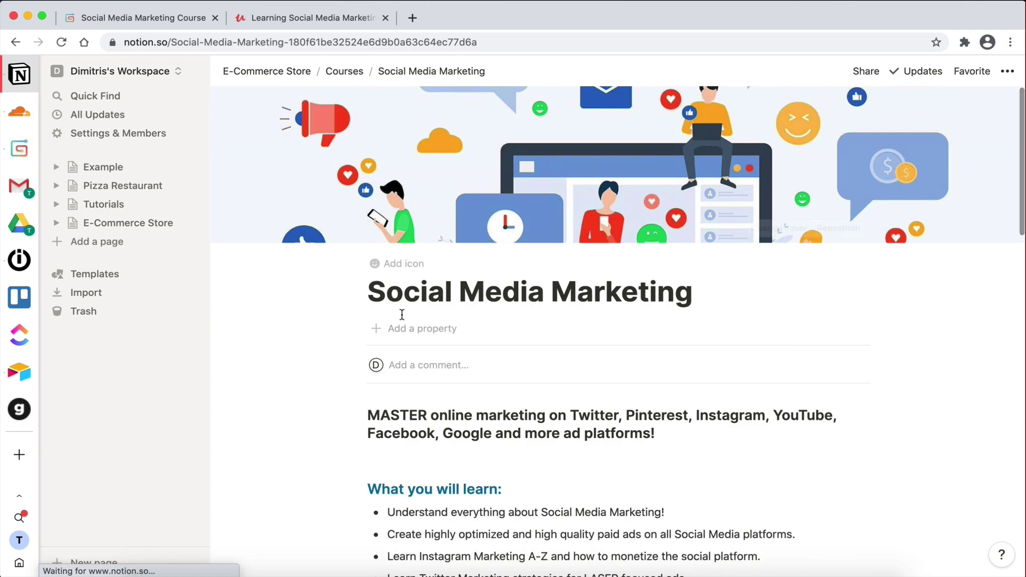
- Go back through Courses to the E-Commerce Store gallery, then switch to Gumroad
{"action": "left_click", "coordinate": [346, 72]}
{"action": "left_click", "coordinate": [272, 71]}
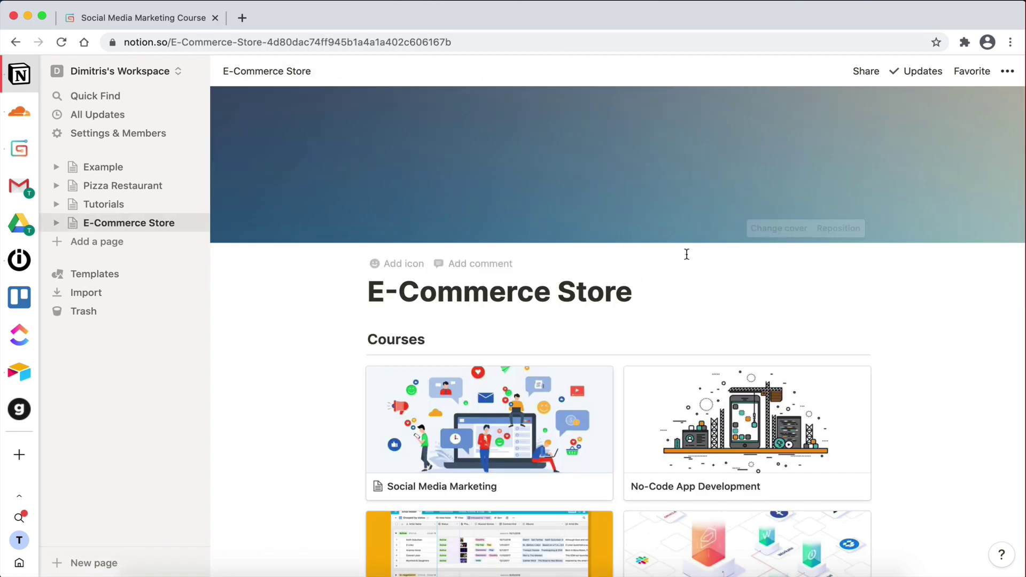
{"action": "scroll", "coordinate": [687, 256], "scroll_direction": "down", "scroll_amount": 4}
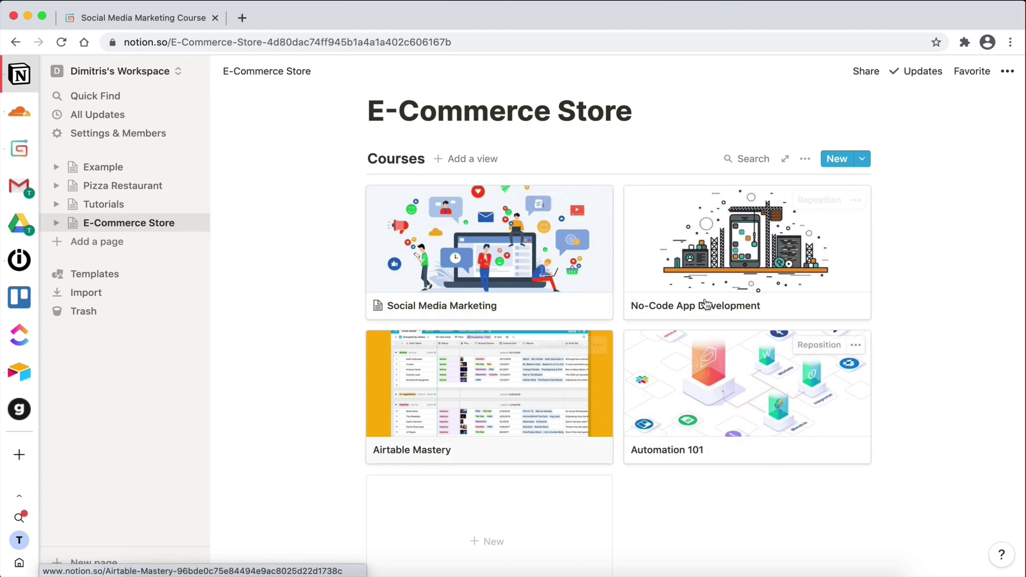
{"action": "left_click", "coordinate": [21, 154]}
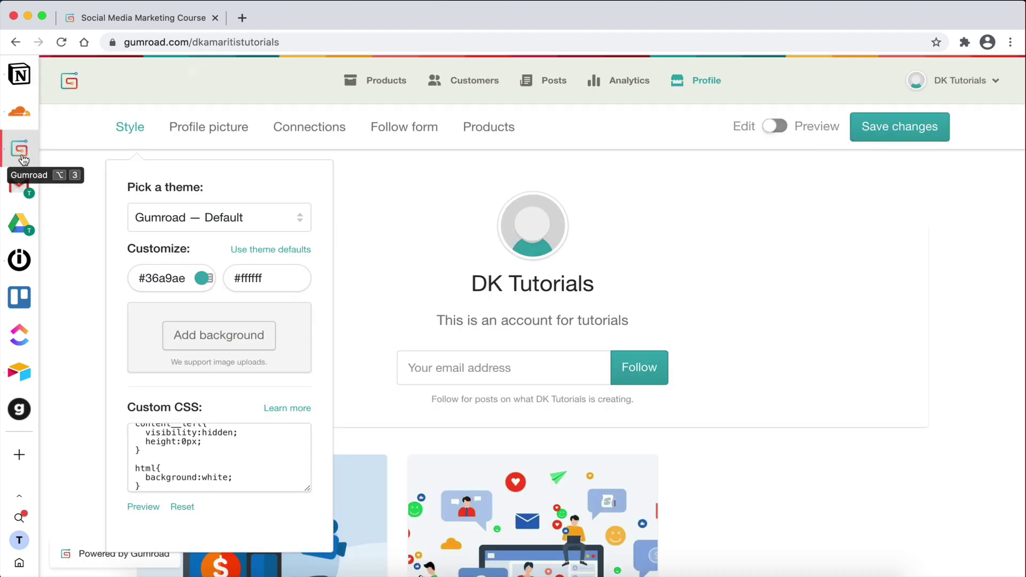
- Show the Social Media Marketing Course's Share options, then open the No-Code App Development page in Notion
{"action": "left_click", "coordinate": [368, 83]}
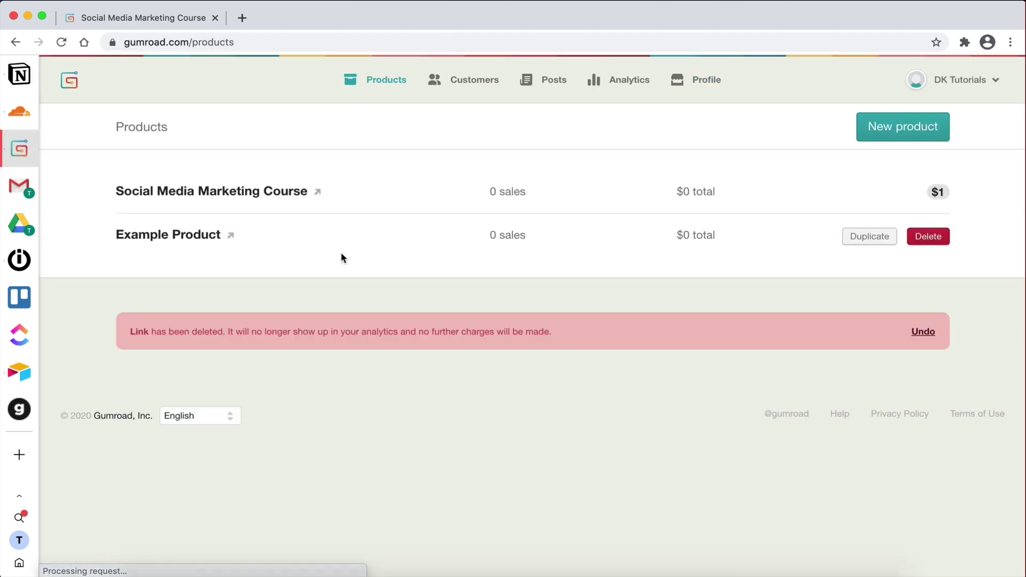
{"action": "left_click", "coordinate": [264, 194]}
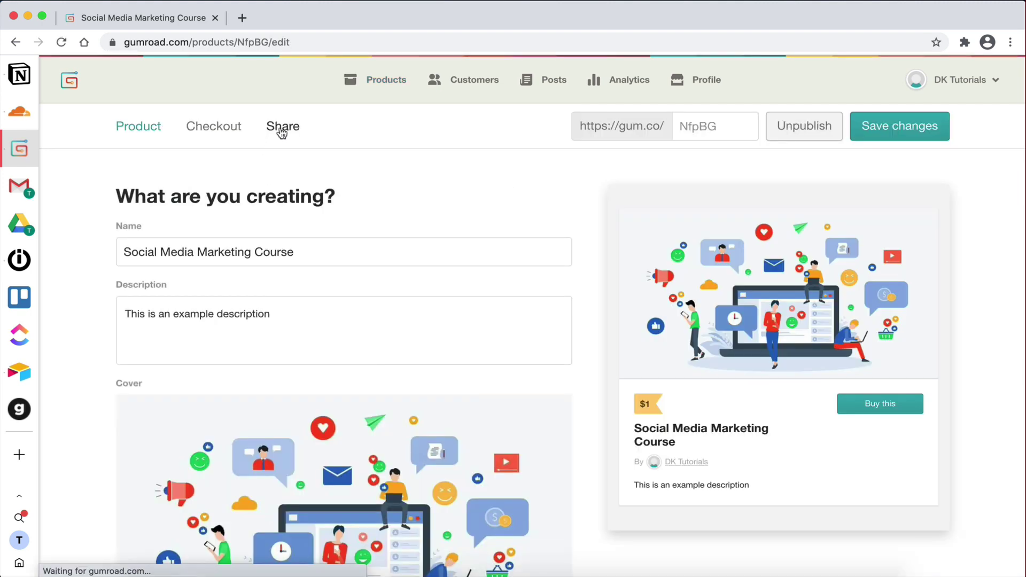
{"action": "left_click", "coordinate": [277, 130]}
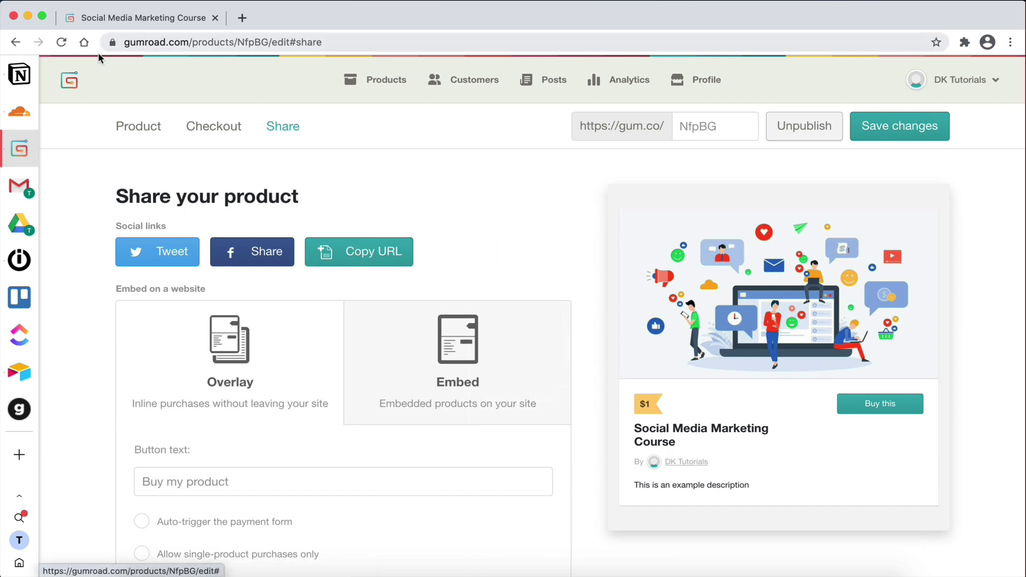
{"action": "left_click", "coordinate": [19, 74]}
{"action": "left_click", "coordinate": [734, 262]}
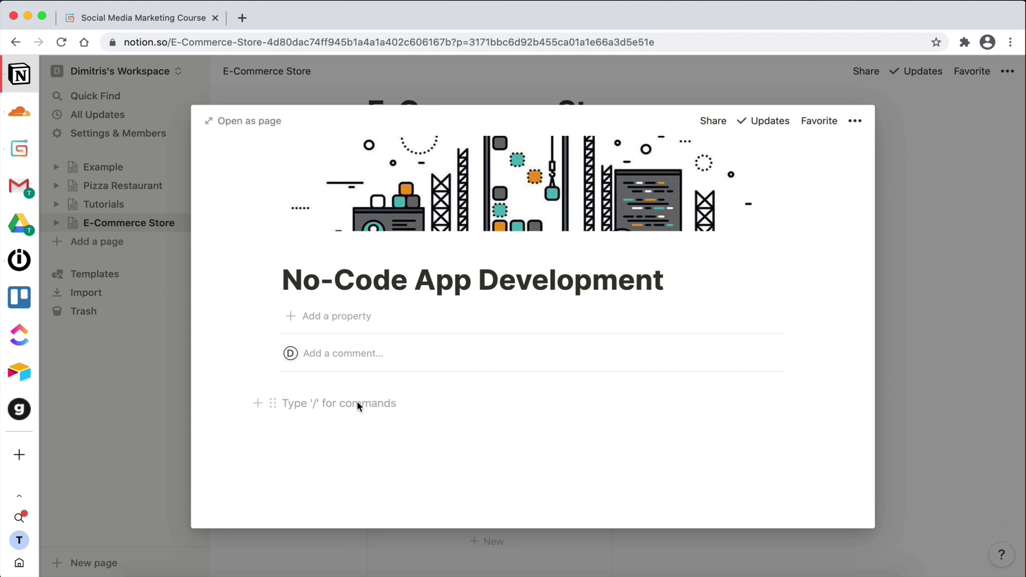
- Undo the accidental paste on No-Code App Development, leave it empty, and close it back to the Courses gallery
{"action": "key", "text": "super+v"}
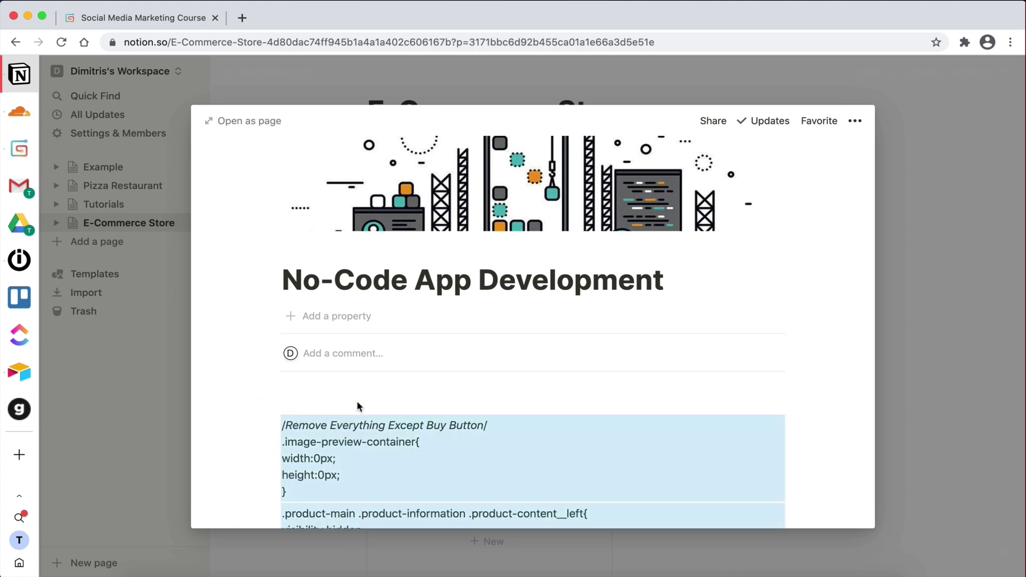
{"action": "key", "text": "super+z"}
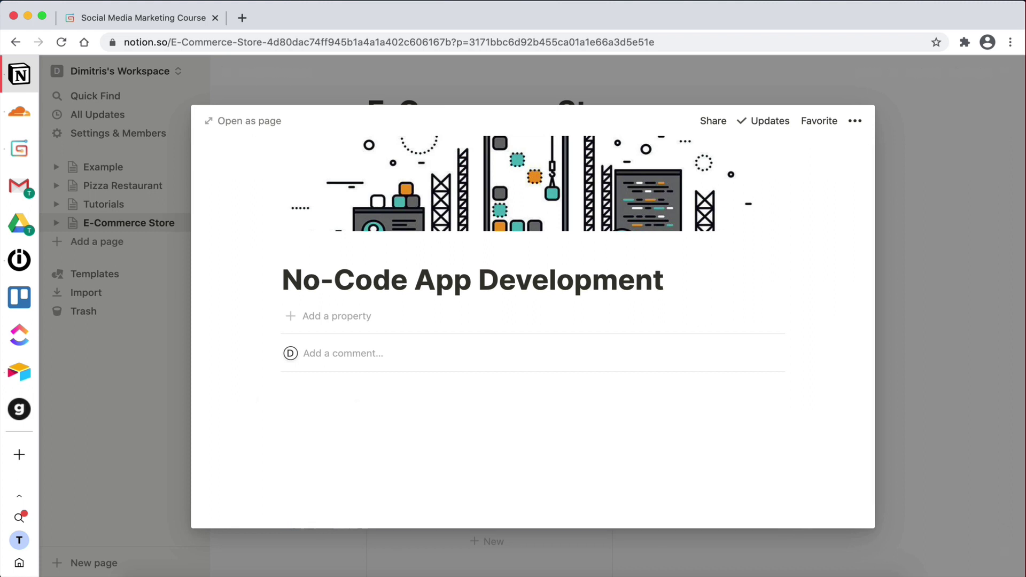
{"action": "left_click", "coordinate": [370, 399]}
{"action": "left_click", "coordinate": [1014, 323]}
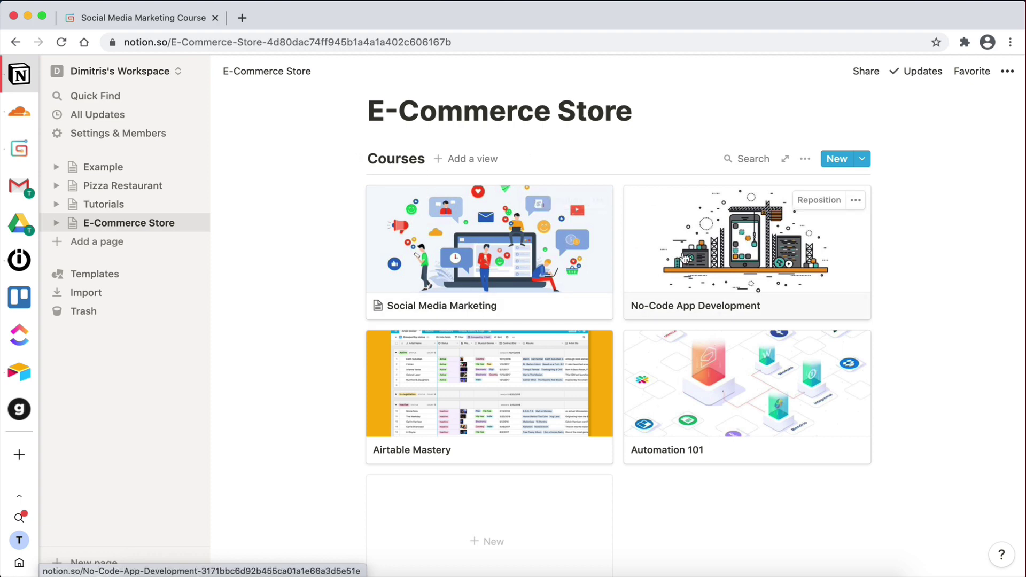
{"action": "left_click", "coordinate": [20, 148]}
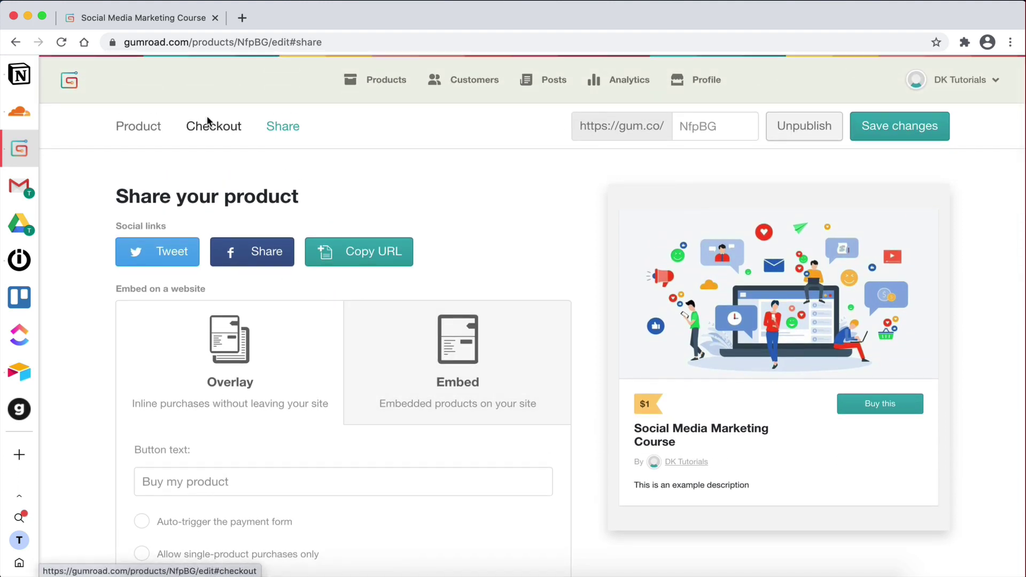
{"action": "left_click", "coordinate": [677, 79]}
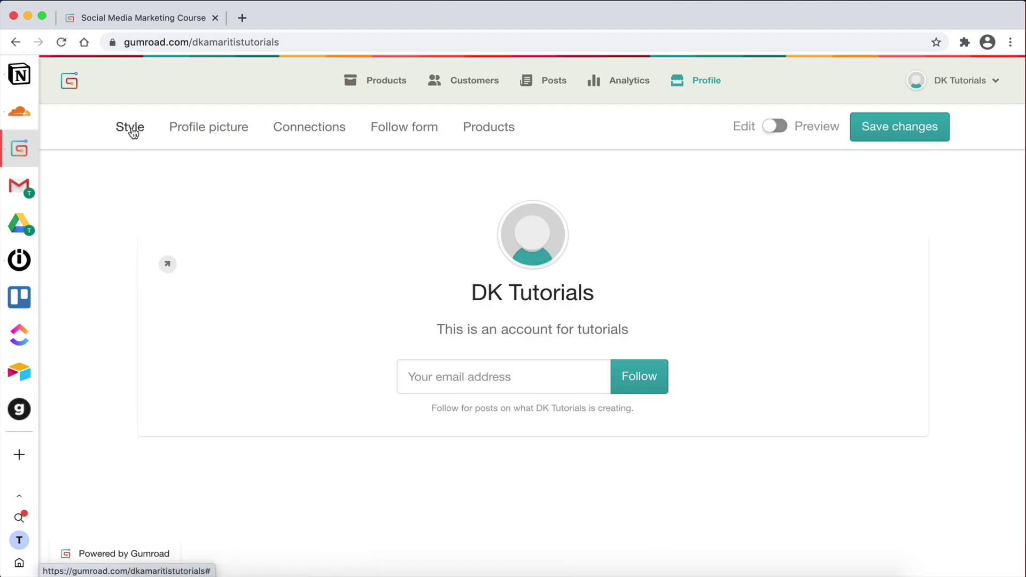
{"action": "left_click", "coordinate": [132, 130]}
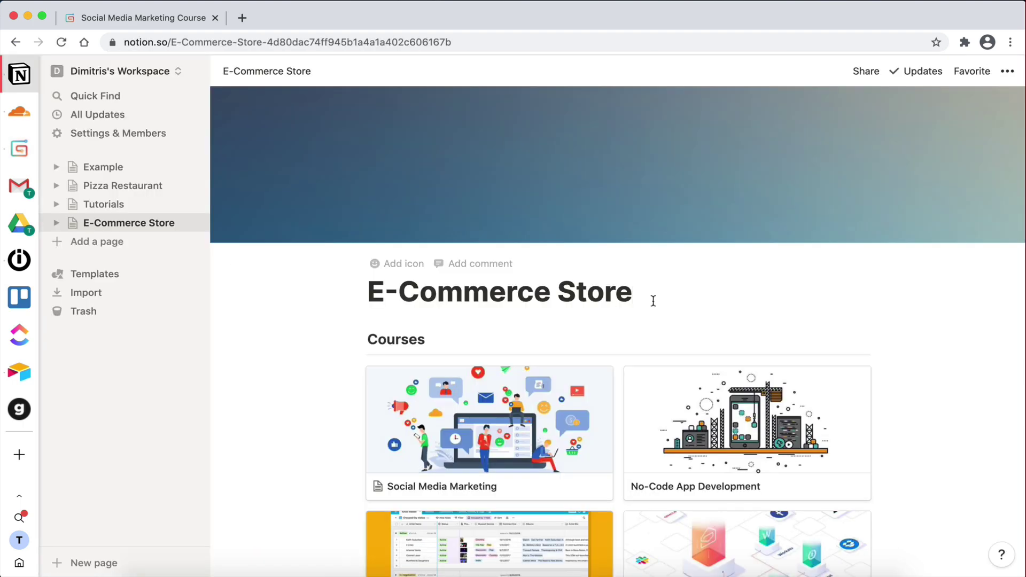
- Turn on Share to web for the E-Commerce Store page, copy its public link, and open an Incognito window
{"action": "left_click", "coordinate": [653, 301]}
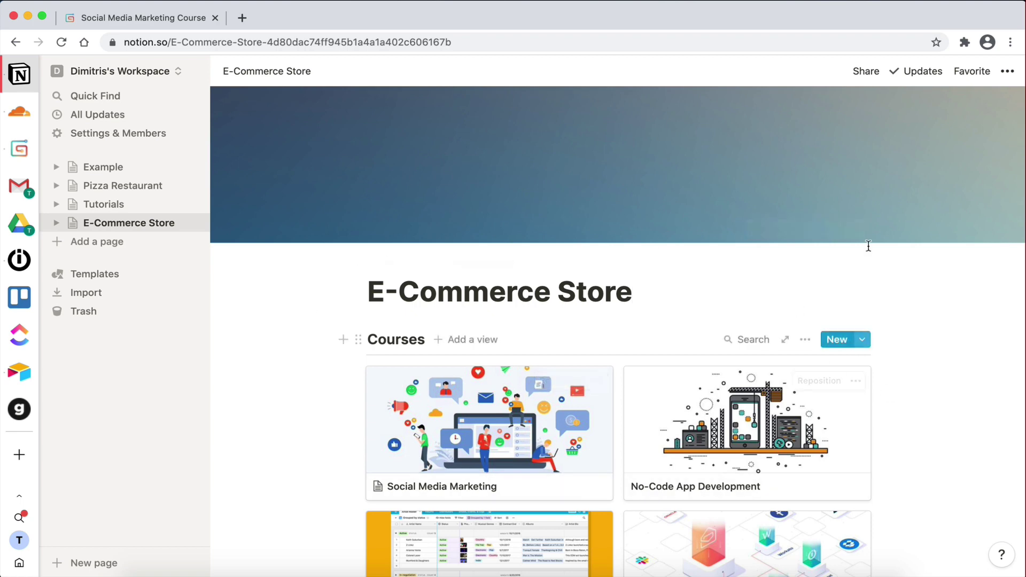
{"action": "left_click", "coordinate": [866, 71]}
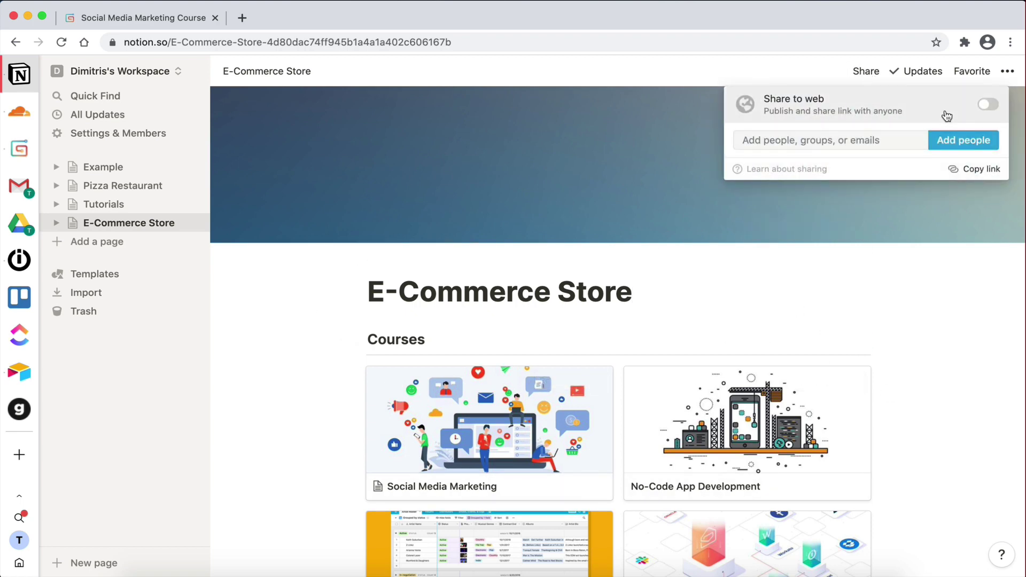
{"action": "left_click", "coordinate": [988, 106]}
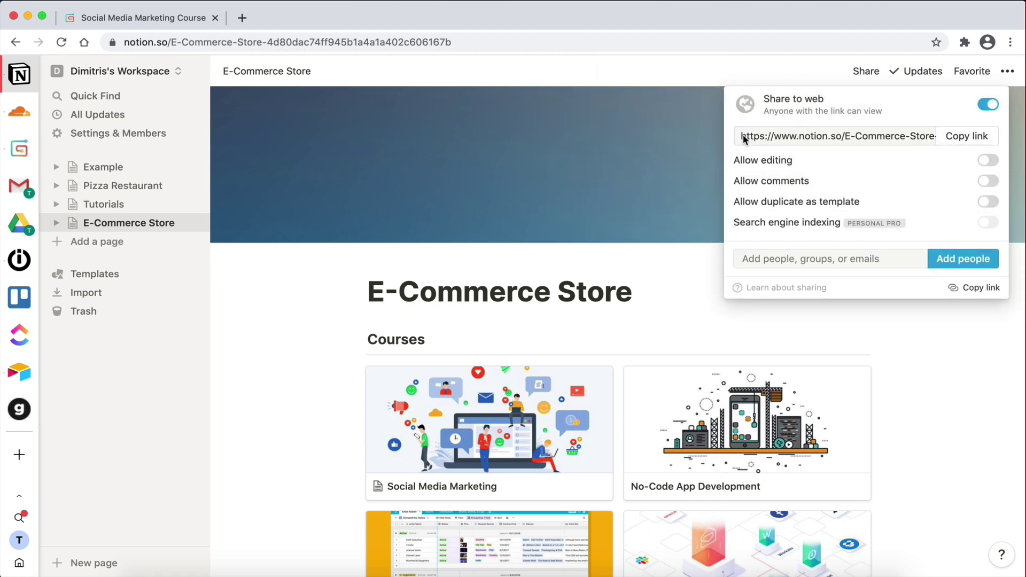
{"action": "left_click", "coordinate": [962, 143]}
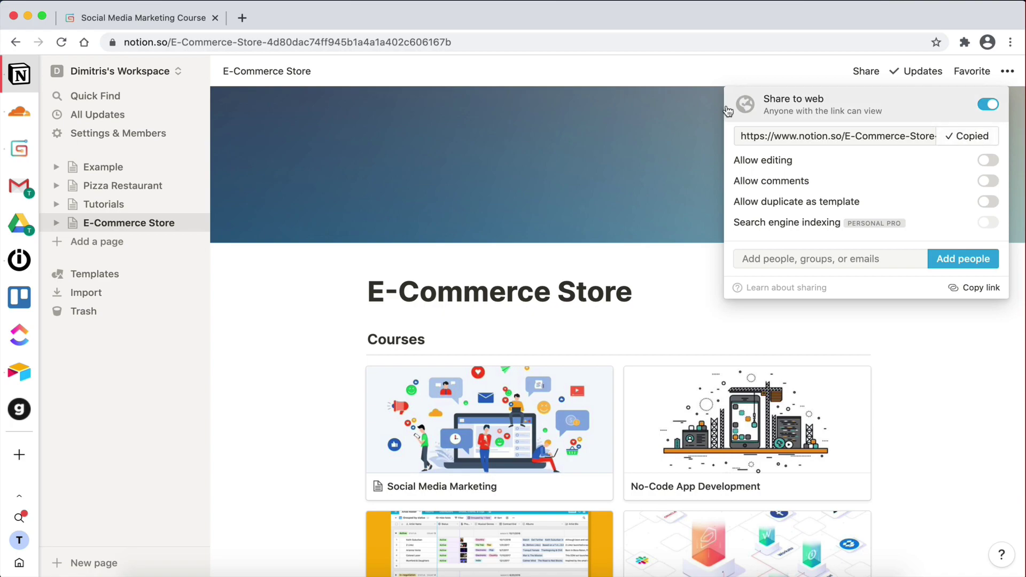
{"action": "key", "text": "super+shift+n"}
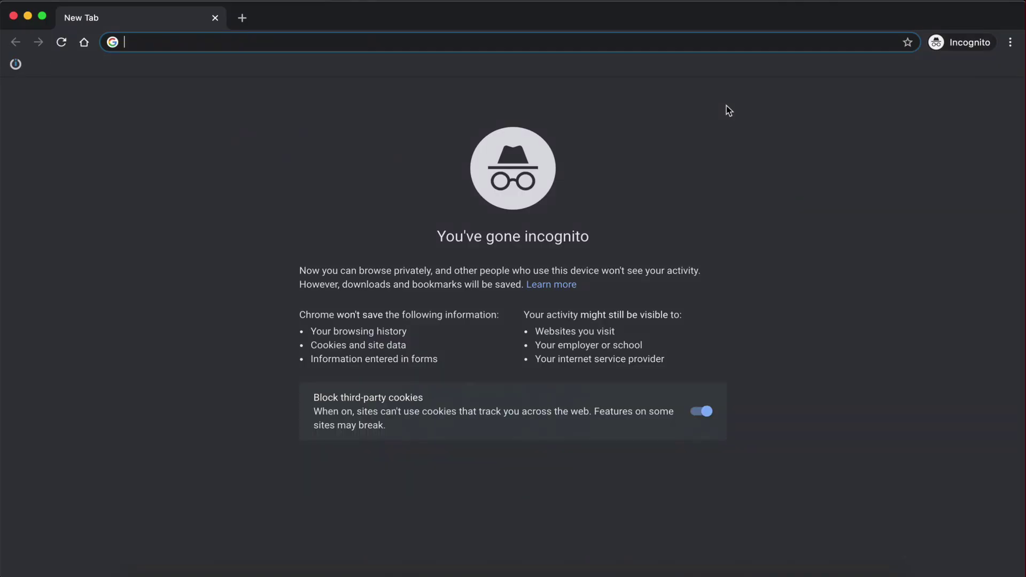
- Load the copied public link of the E-Commerce Store page in the incognito window
{"action": "key", "text": "super+v"}
{"action": "key", "text": "Return"}
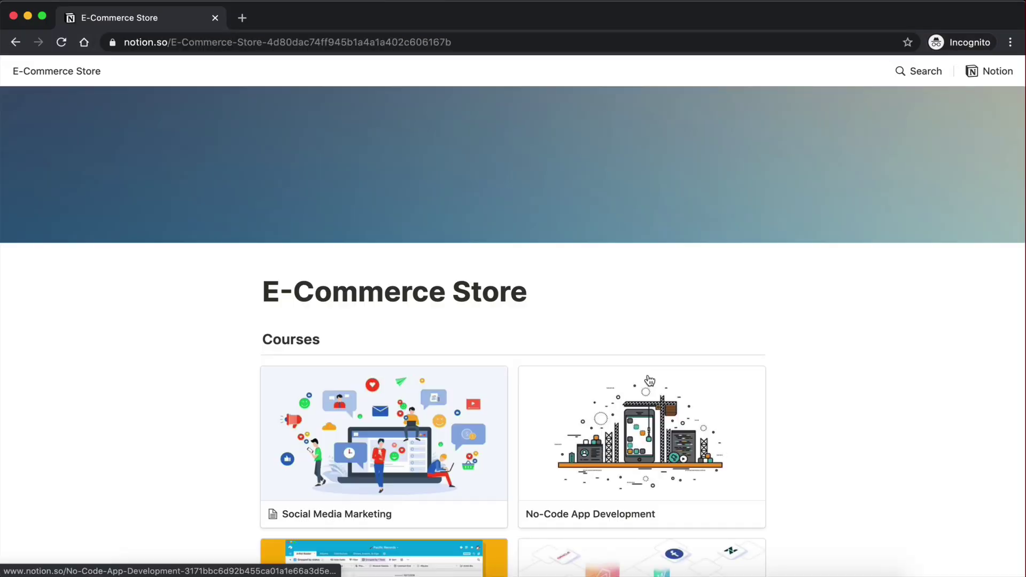
{"action": "scroll", "coordinate": [790, 433], "scroll_direction": "down", "scroll_amount": 3}
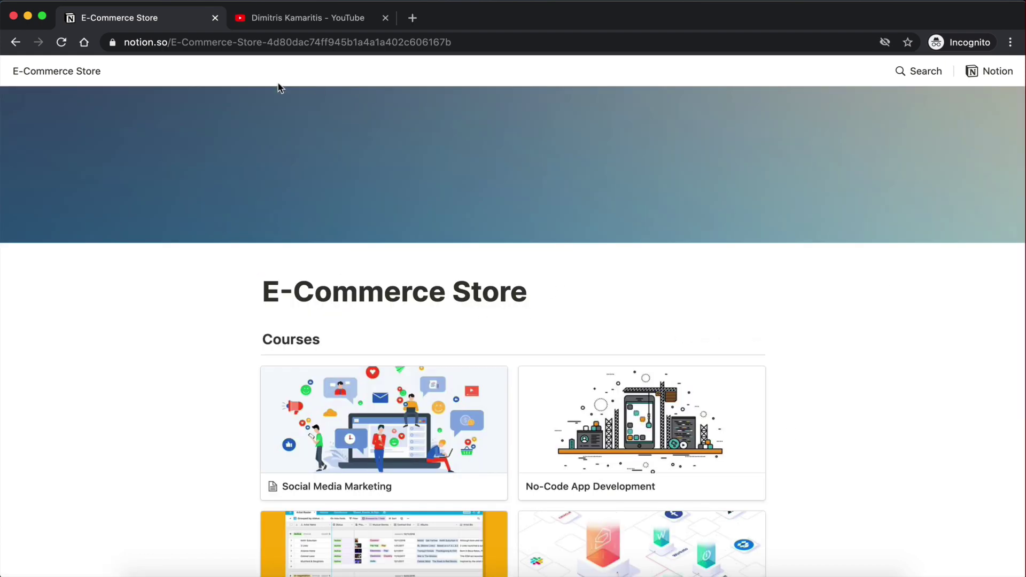
{"action": "left_click", "coordinate": [152, 47]}
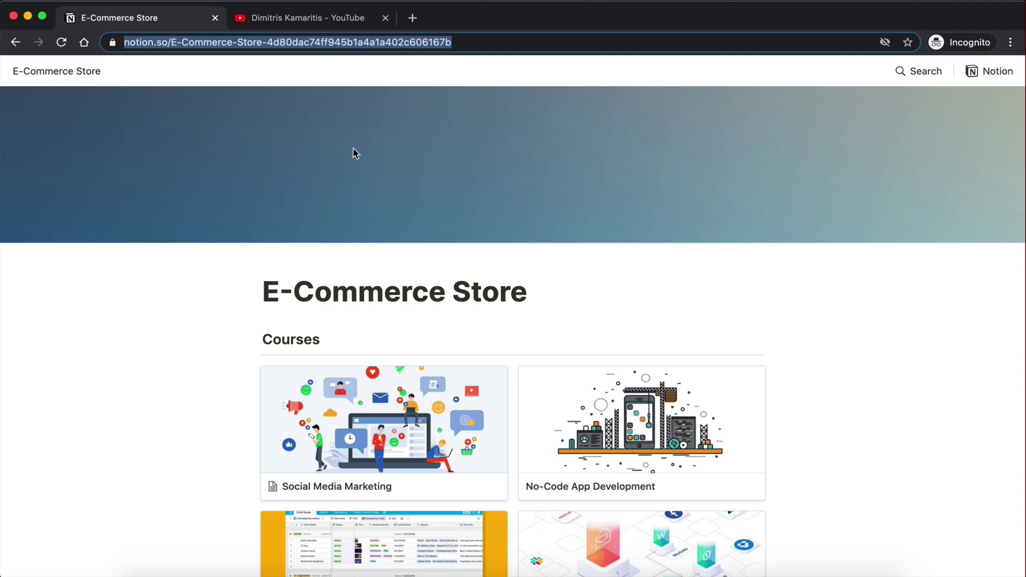
{"action": "scroll", "coordinate": [192, 420], "scroll_direction": "down", "scroll_amount": 4}
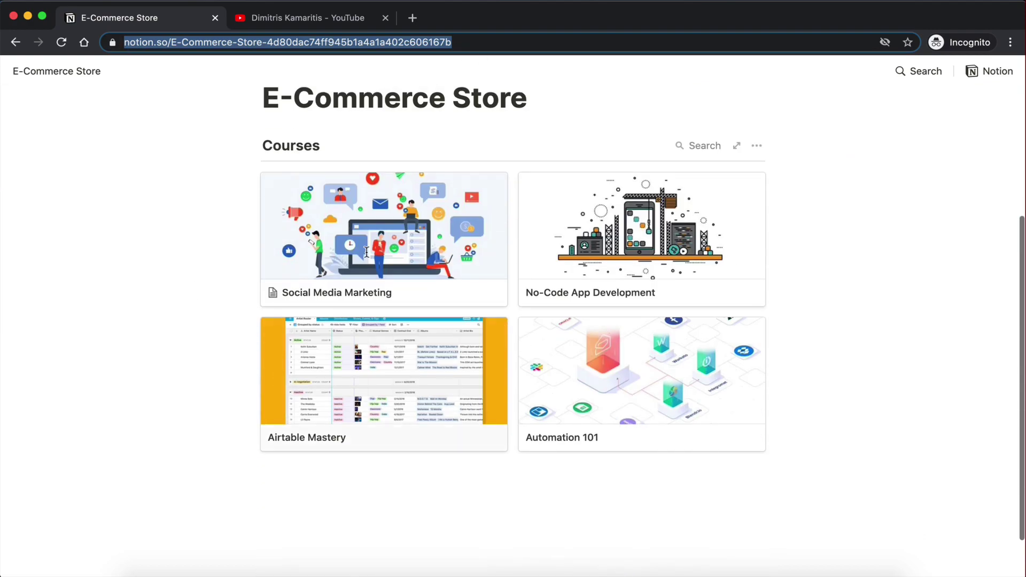
- Open the Social Media Marketing course page, try its Gumroad Buy this checkout, then close both
{"action": "left_click", "coordinate": [332, 228]}
{"action": "scroll", "coordinate": [665, 312], "scroll_direction": "down", "scroll_amount": 10}
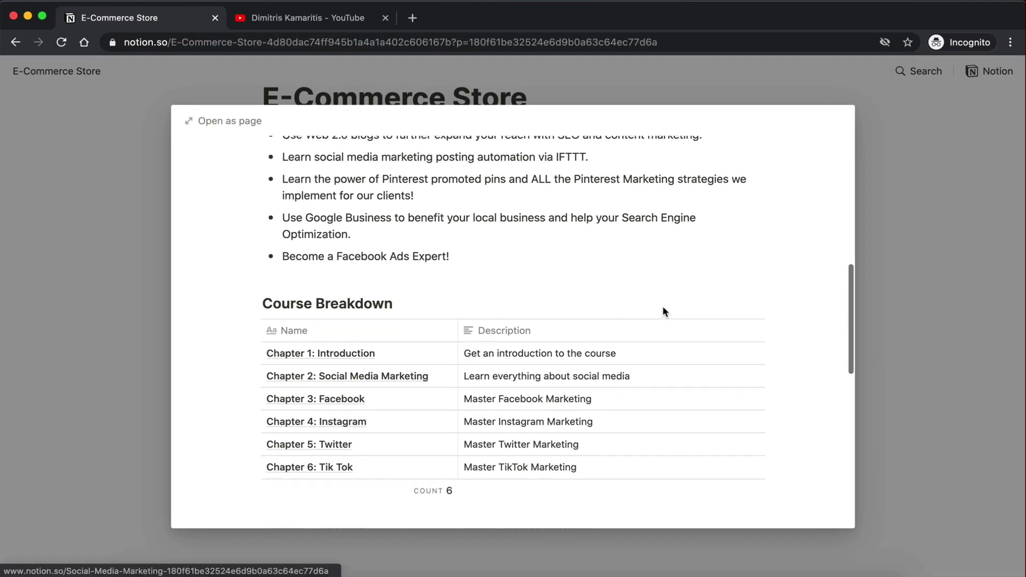
{"action": "scroll", "coordinate": [663, 307], "scroll_direction": "up", "scroll_amount": 2}
{"action": "scroll", "coordinate": [588, 278], "scroll_direction": "down", "scroll_amount": 3}
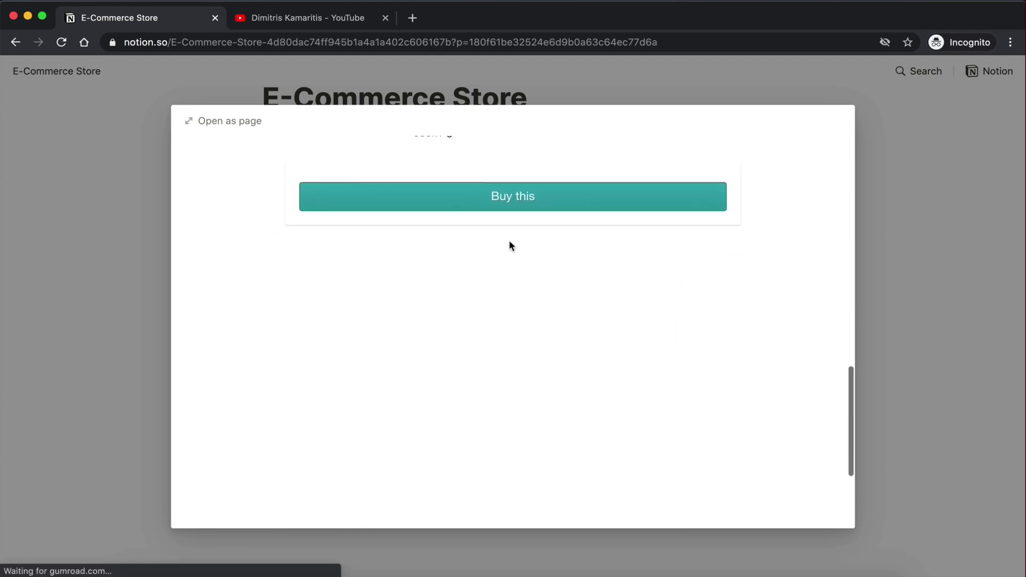
{"action": "left_click", "coordinate": [522, 201]}
{"action": "scroll", "coordinate": [571, 328], "scroll_direction": "down", "scroll_amount": 1}
{"action": "scroll", "coordinate": [428, 289], "scroll_direction": "up", "scroll_amount": 3}
{"action": "left_click", "coordinate": [352, 266]}
{"action": "scroll", "coordinate": [315, 249], "scroll_direction": "up", "scroll_amount": 5}
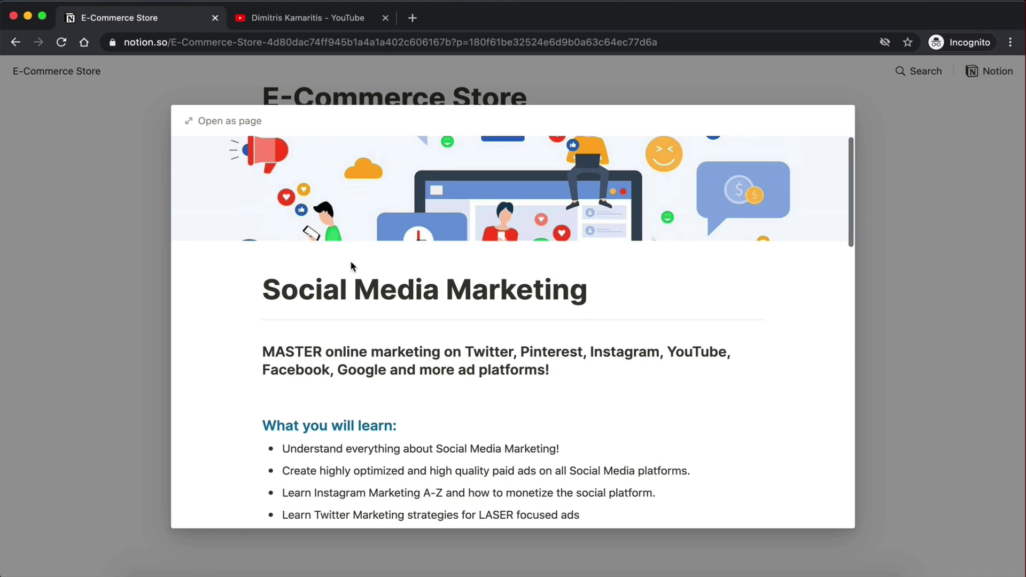
{"action": "left_click", "coordinate": [131, 251]}
{"action": "scroll", "coordinate": [143, 201], "scroll_direction": "up", "scroll_amount": 4}
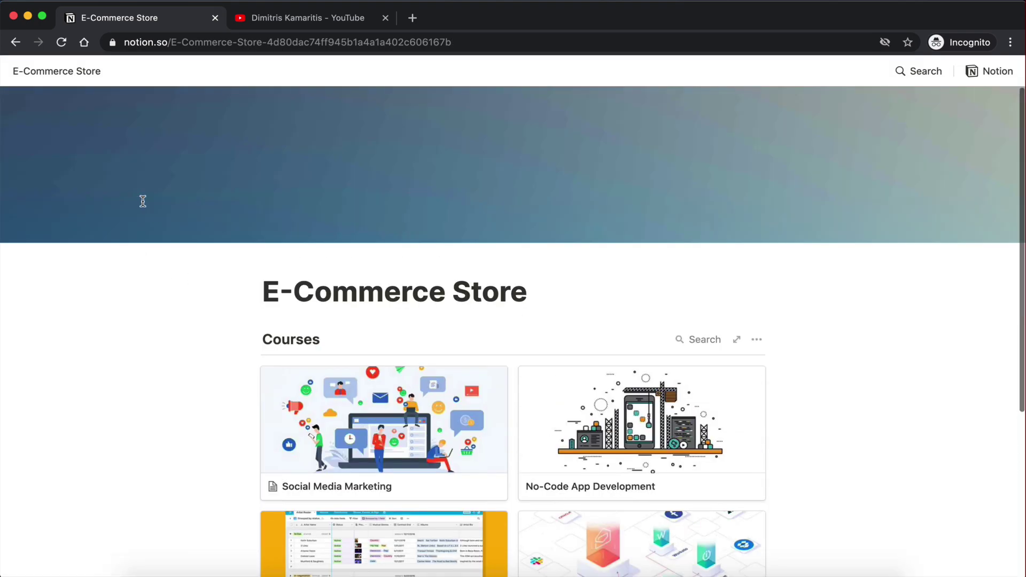
{"action": "left_click", "coordinate": [126, 46]}
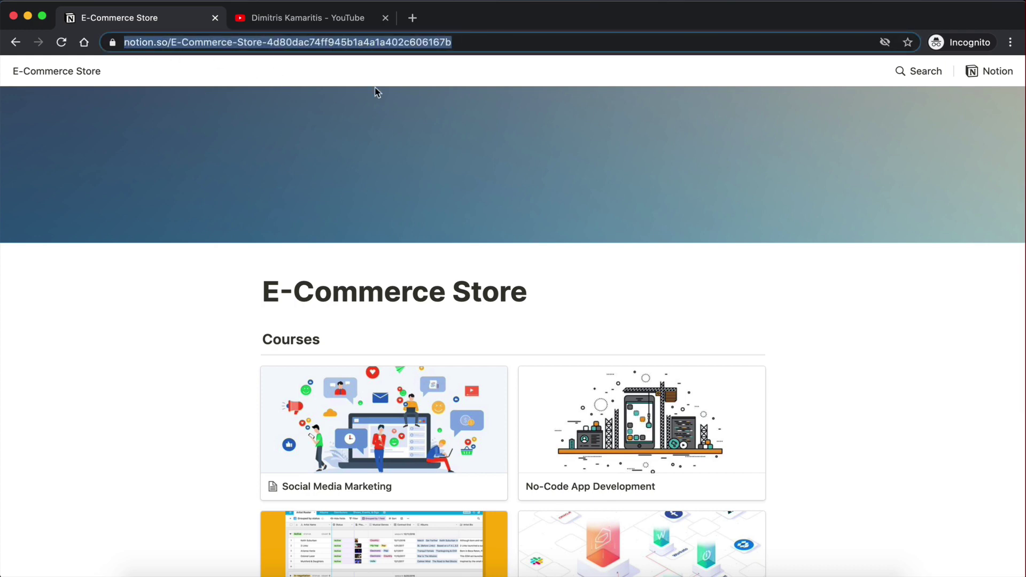
{"action": "left_click", "coordinate": [419, 87]}
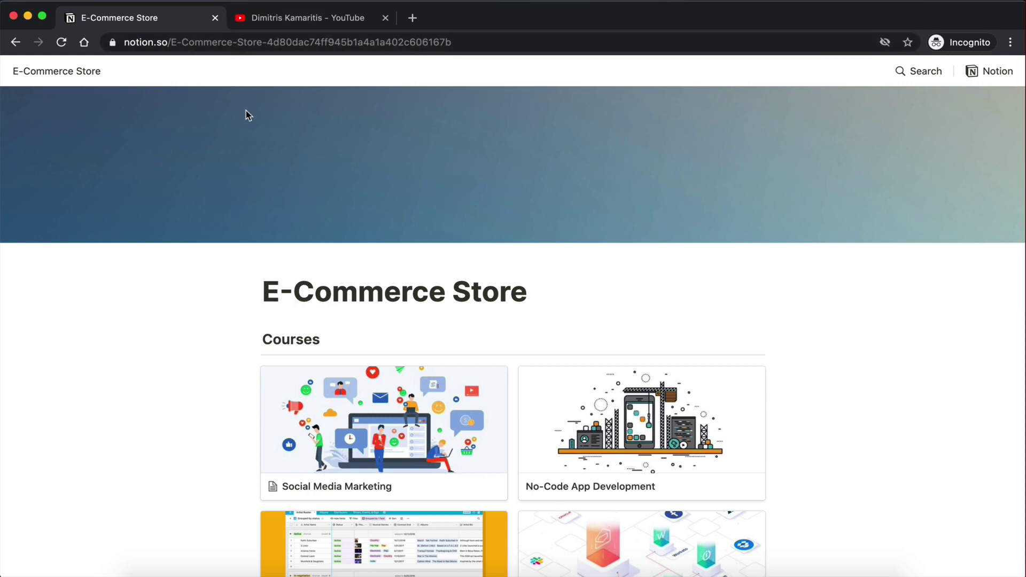
- Browse the YouTube channel's Videos grid for the Add Custom Sub-Domains To Your Notion Webpages tutorial
{"action": "left_click", "coordinate": [265, 18]}
{"action": "scroll", "coordinate": [683, 455], "scroll_direction": "down", "scroll_amount": 2}
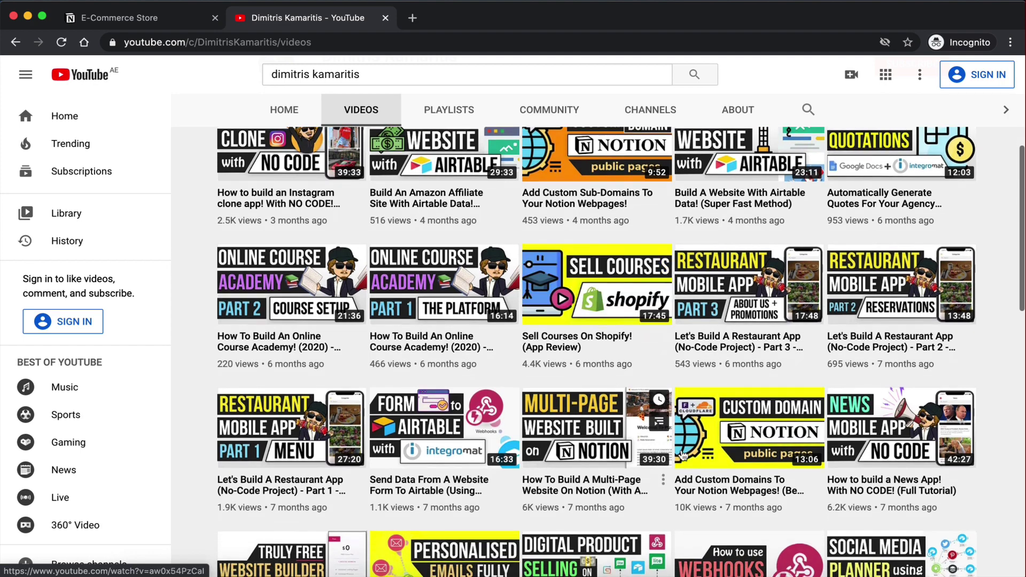
{"action": "scroll", "coordinate": [683, 456], "scroll_direction": "down", "scroll_amount": 1}
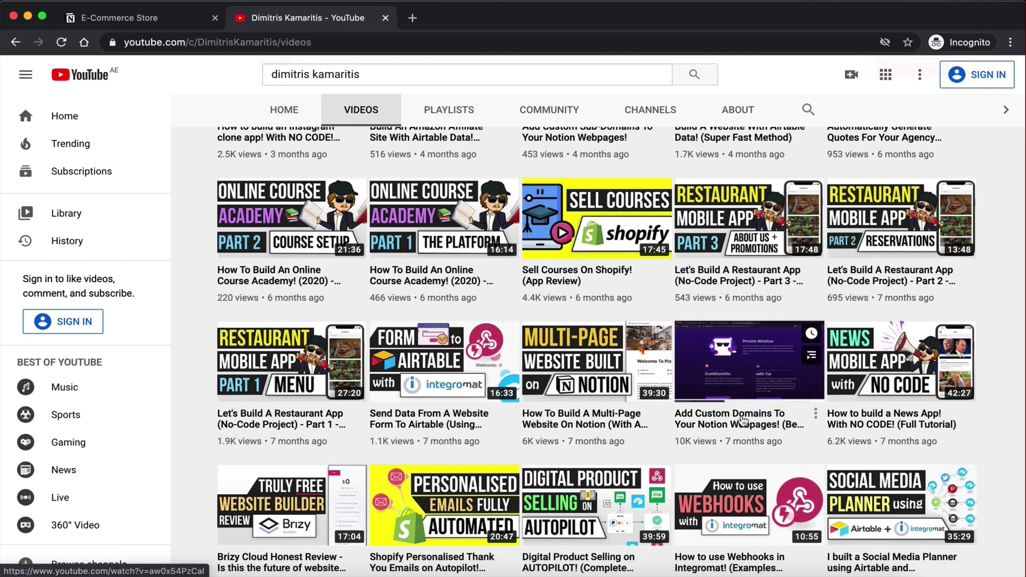
{"action": "left_click", "coordinate": [180, 18]}
{"action": "left_click", "coordinate": [270, 23]}
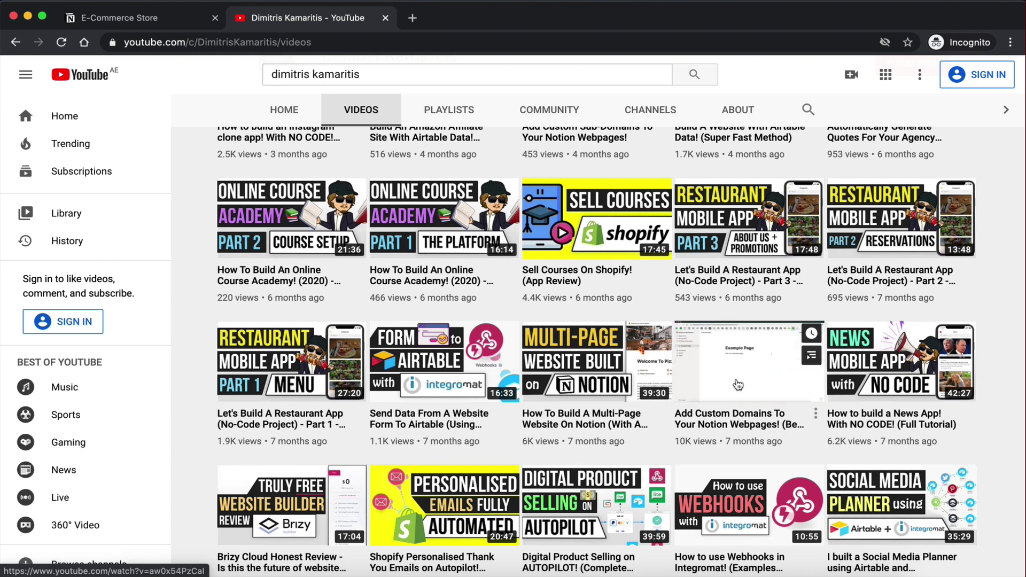
{"action": "scroll", "coordinate": [768, 477], "scroll_direction": "up", "scroll_amount": 2}
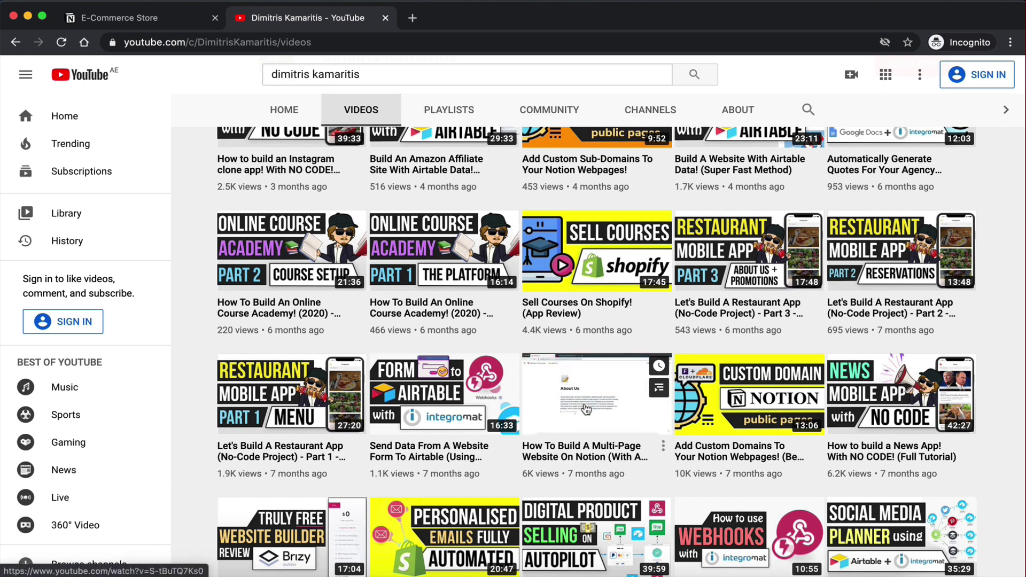
{"action": "left_click", "coordinate": [120, 17]}
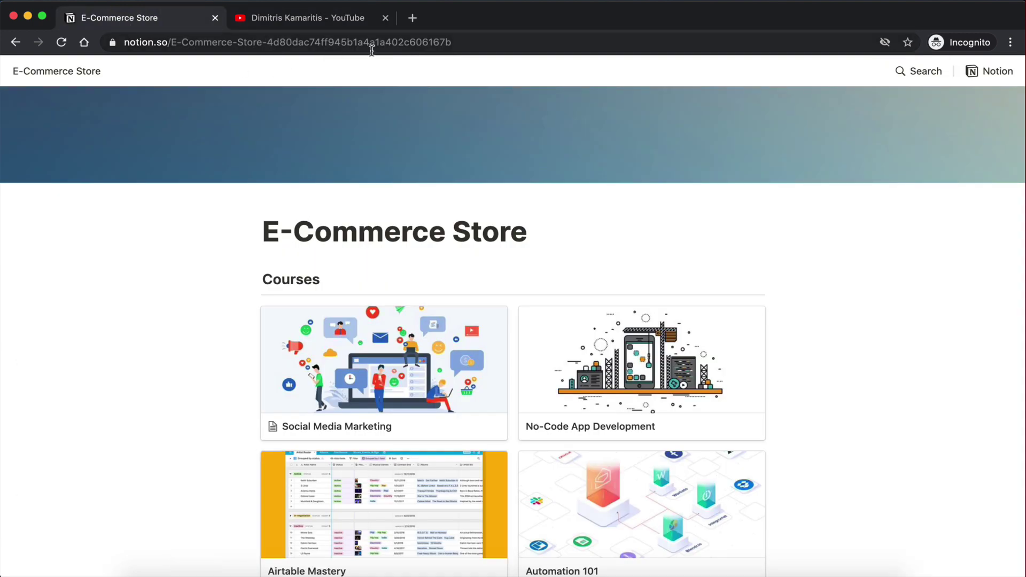
{"action": "left_click", "coordinate": [327, 19]}
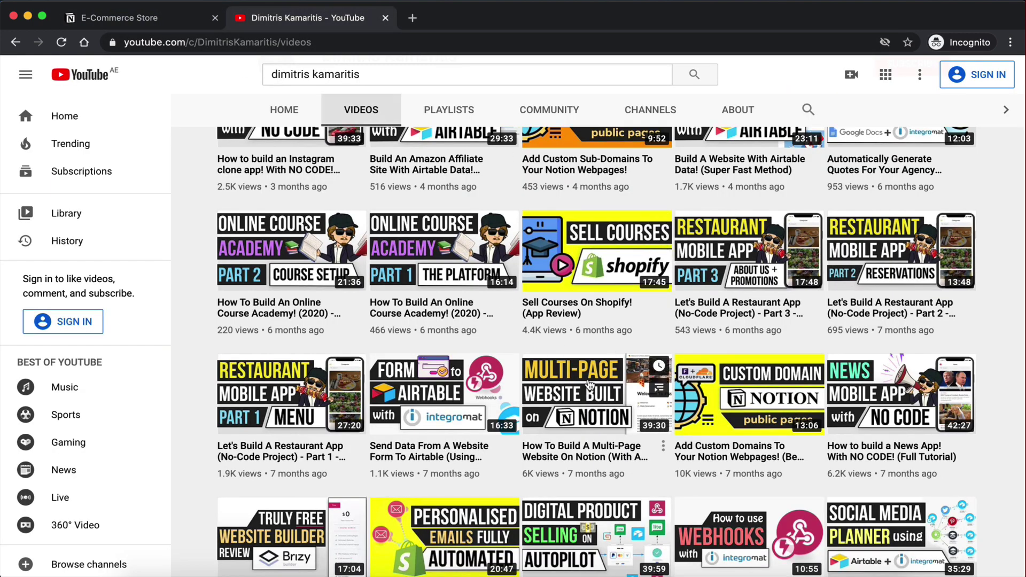
{"action": "scroll", "coordinate": [583, 400], "scroll_direction": "up", "scroll_amount": 1}
{"action": "scroll", "coordinate": [582, 404], "scroll_direction": "up", "scroll_amount": 3}
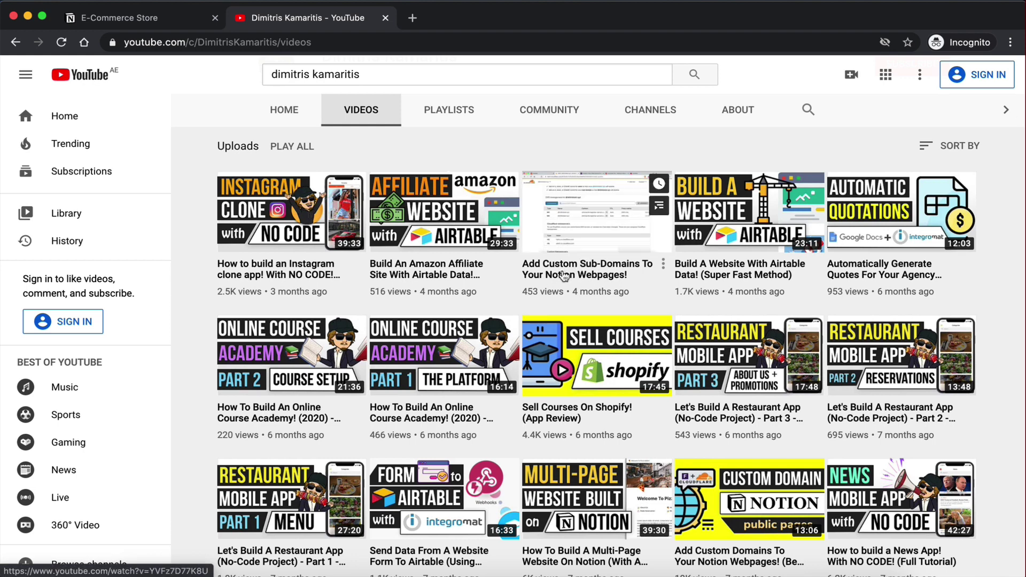
{"action": "left_click", "coordinate": [166, 16]}
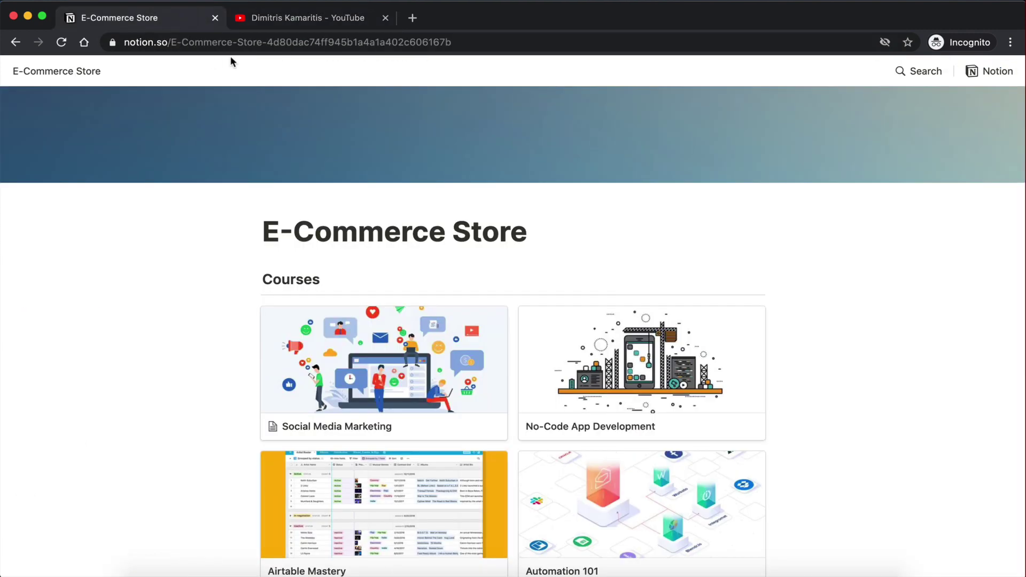
{"action": "left_click", "coordinate": [241, 42]}
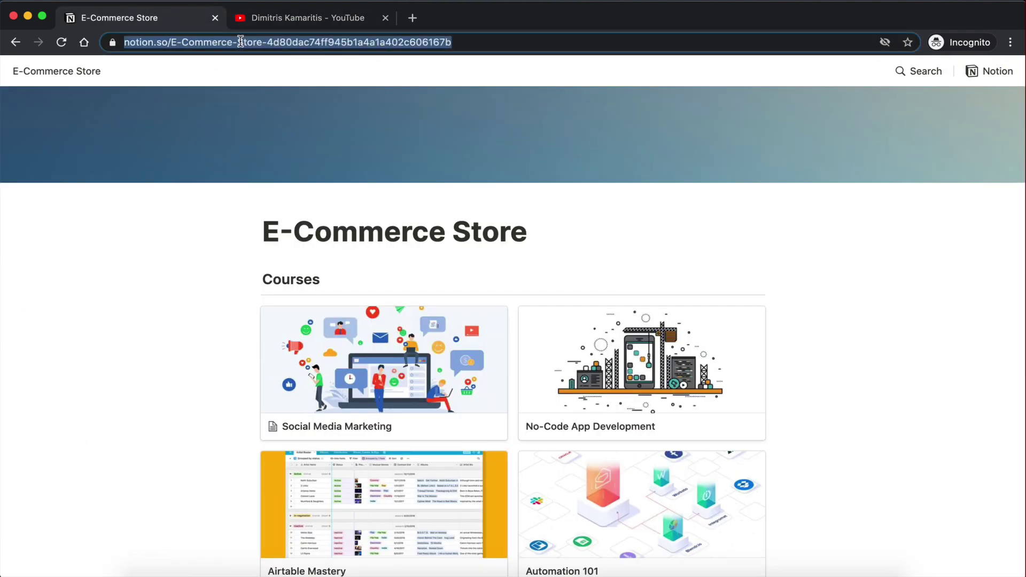
{"action": "type", "text": "store.in"}
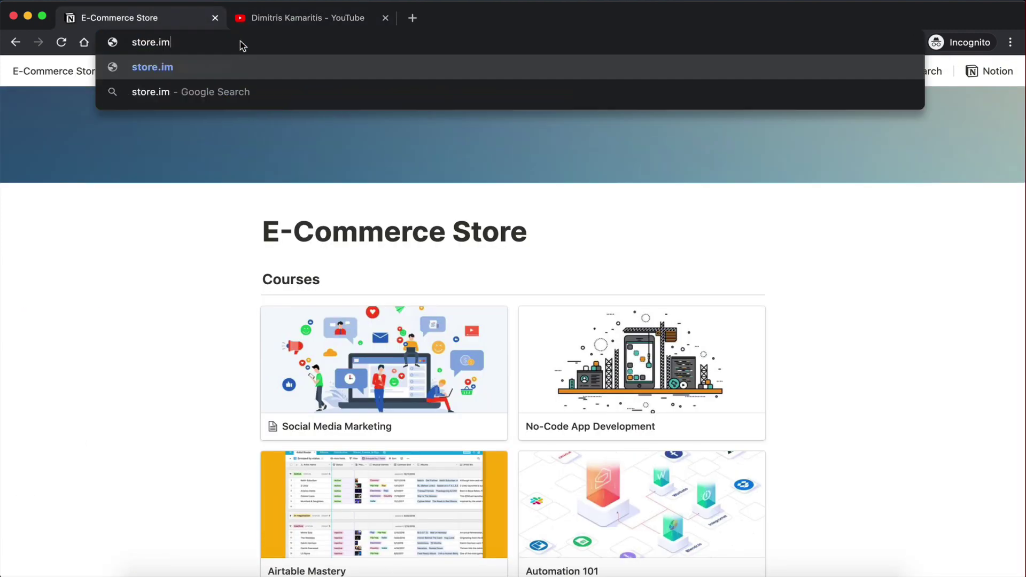
{"action": "key", "text": "BackSpace"}
{"action": "key", "text": "BackSpace"}
{"action": "type", "text": "dimitris.com"}
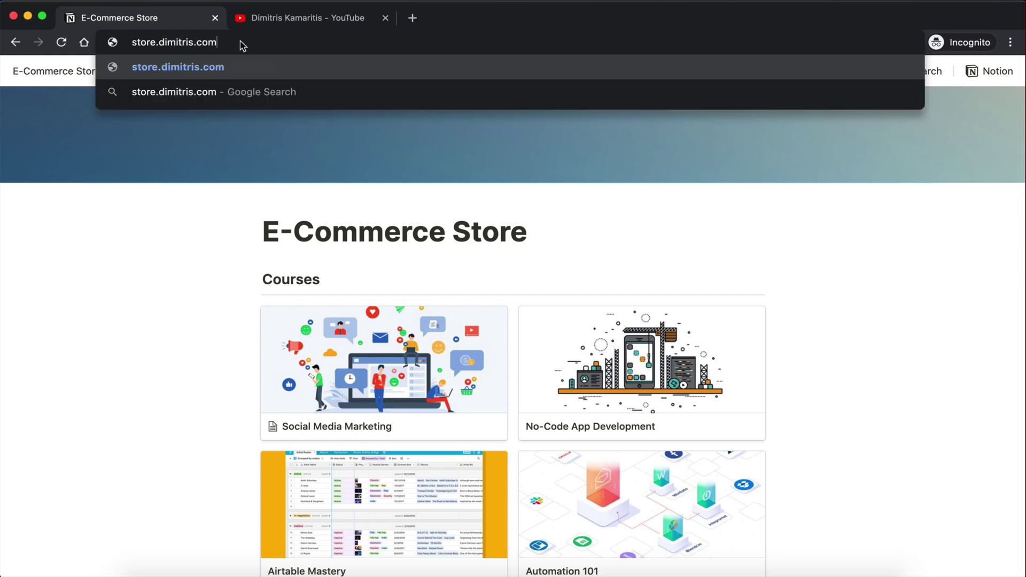
{"action": "left_click_drag", "start_coordinate": [159, 41], "coordinate": [242, 44]}
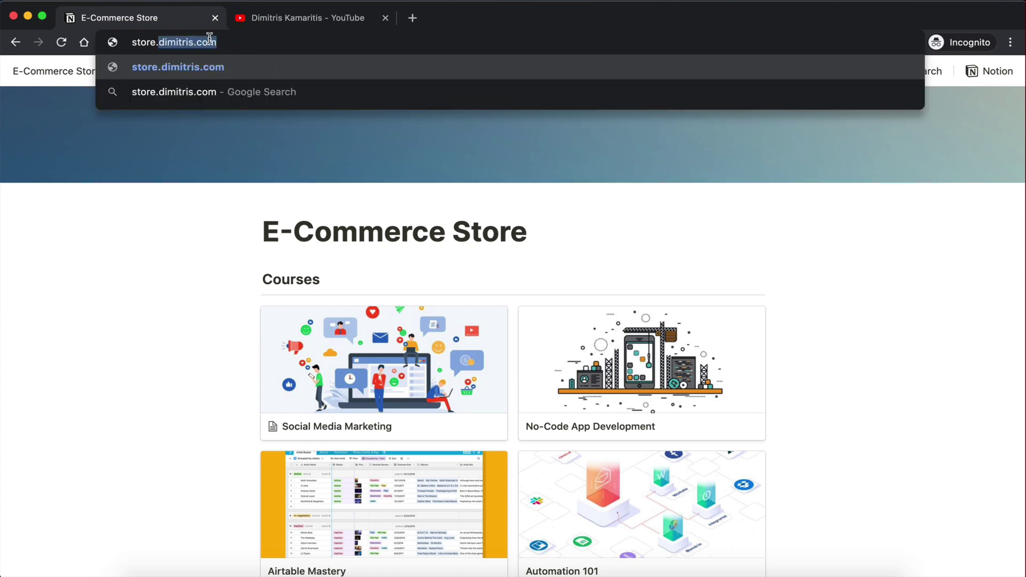
{"action": "left_click_drag", "start_coordinate": [131, 41], "coordinate": [153, 41]}
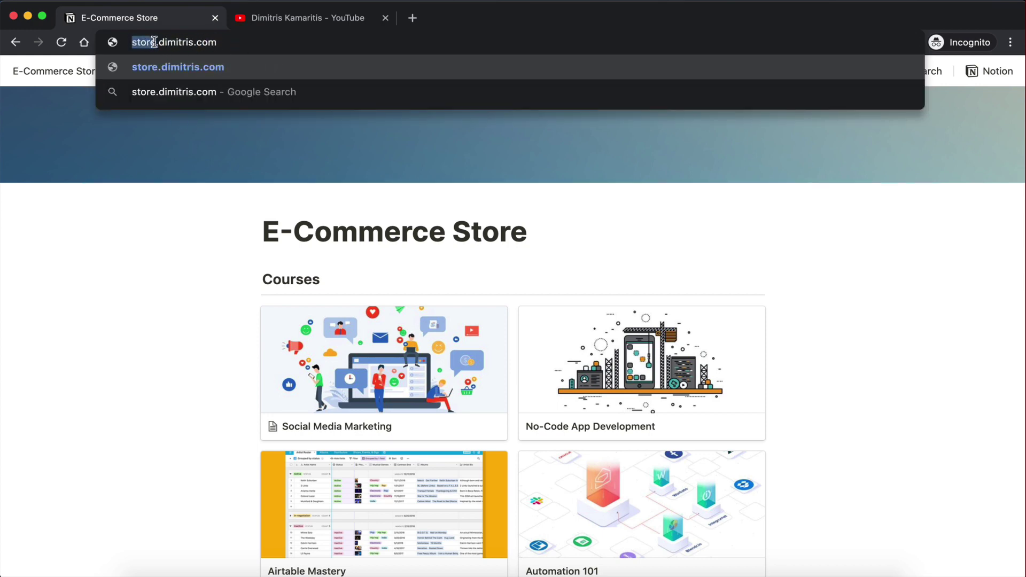
{"action": "left_click", "coordinate": [224, 47]}
{"action": "key", "text": "Escape"}
{"action": "left_click", "coordinate": [254, 20]}
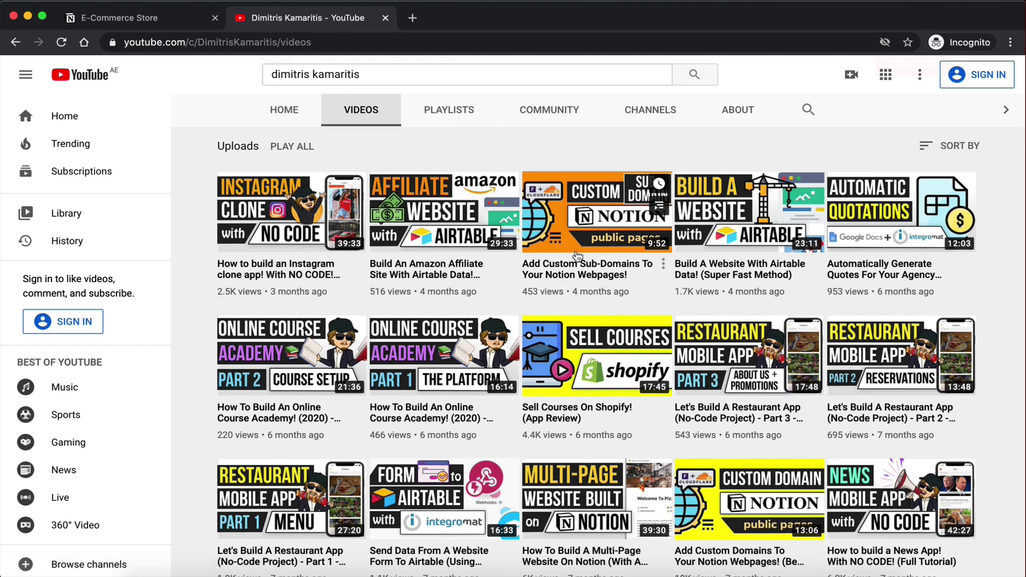
- Scroll the YouTube uploads list once more, then switch back to the published E-Commerce Store tab
{"action": "scroll", "coordinate": [577, 256], "scroll_direction": "down", "scroll_amount": 4}
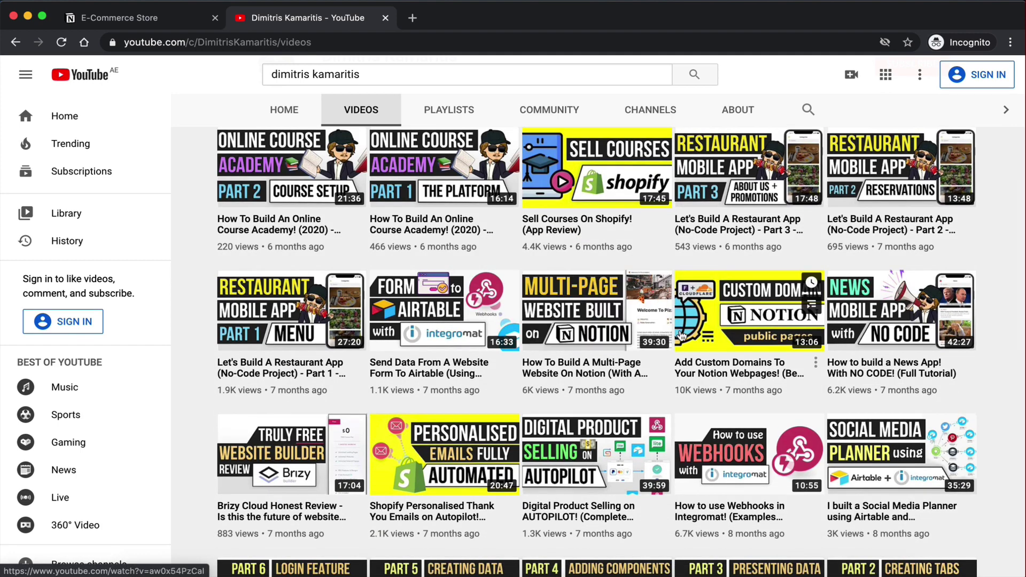
{"action": "scroll", "coordinate": [681, 334], "scroll_direction": "up", "scroll_amount": 2}
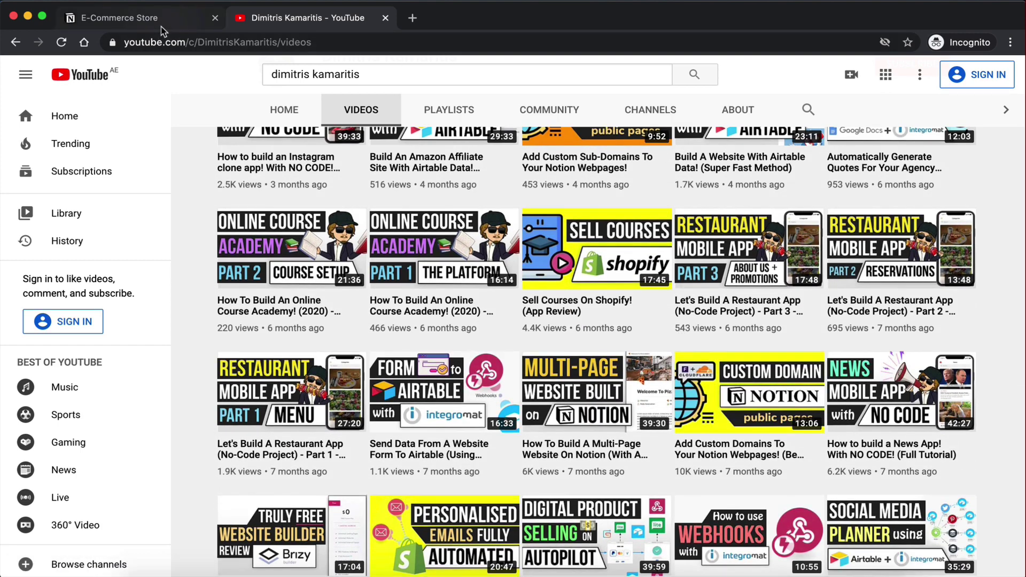
{"action": "left_click", "coordinate": [162, 26]}
{"action": "left_click", "coordinate": [363, 128]}
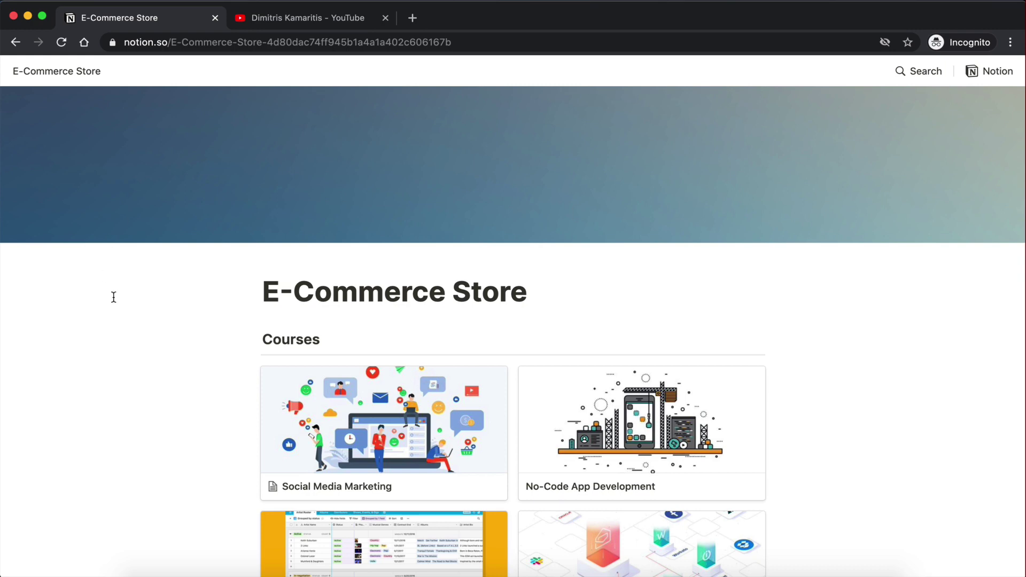
{"action": "scroll", "coordinate": [696, 339], "scroll_direction": "down", "scroll_amount": 3}
{"action": "scroll", "coordinate": [695, 334], "scroll_direction": "up", "scroll_amount": 1}
{"action": "scroll", "coordinate": [930, 291], "scroll_direction": "down", "scroll_amount": 1}
{"action": "scroll", "coordinate": [930, 290], "scroll_direction": "up", "scroll_amount": 4}
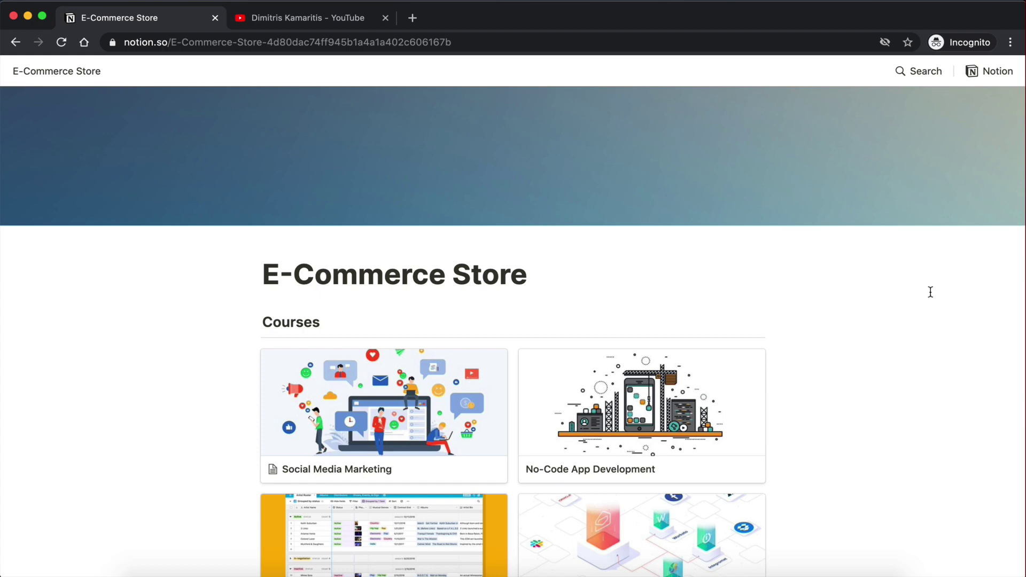
{"action": "scroll", "coordinate": [930, 291], "scroll_direction": "up", "scroll_amount": 1}
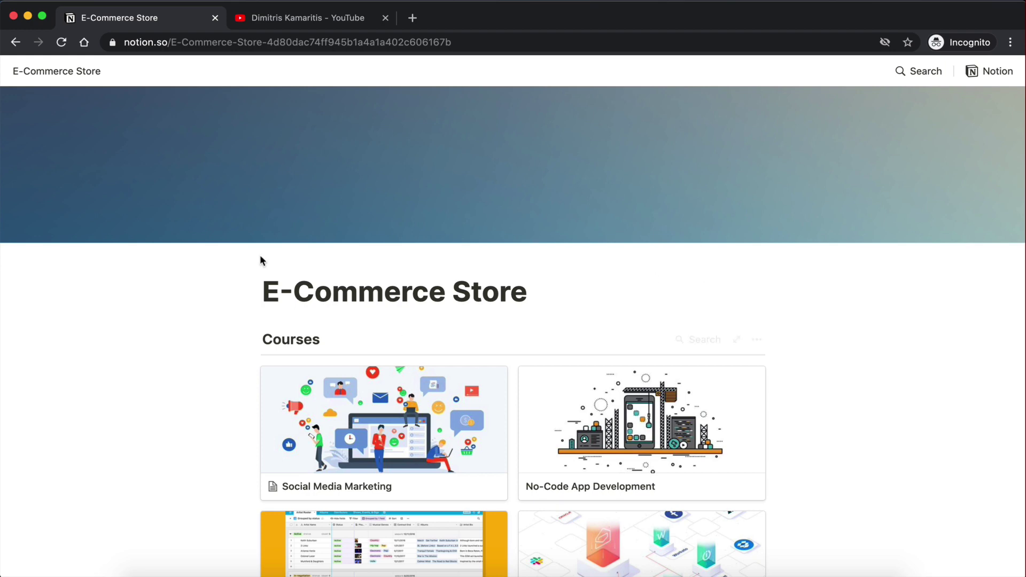
{"action": "scroll", "coordinate": [487, 175], "scroll_direction": "down", "scroll_amount": 2}
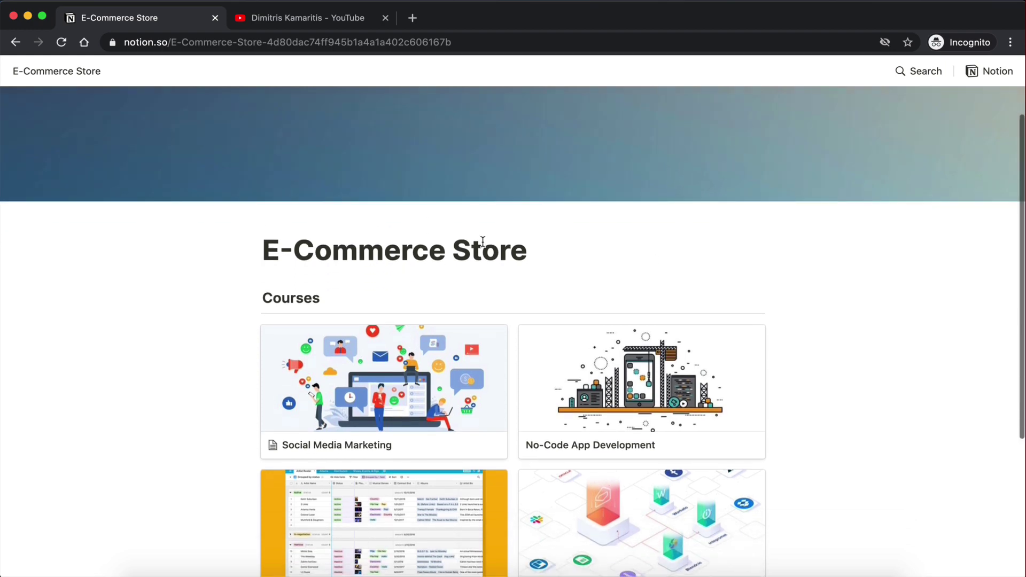
{"action": "scroll", "coordinate": [482, 241], "scroll_direction": "down", "scroll_amount": 5}
{"action": "scroll", "coordinate": [793, 375], "scroll_direction": "up", "scroll_amount": 2}
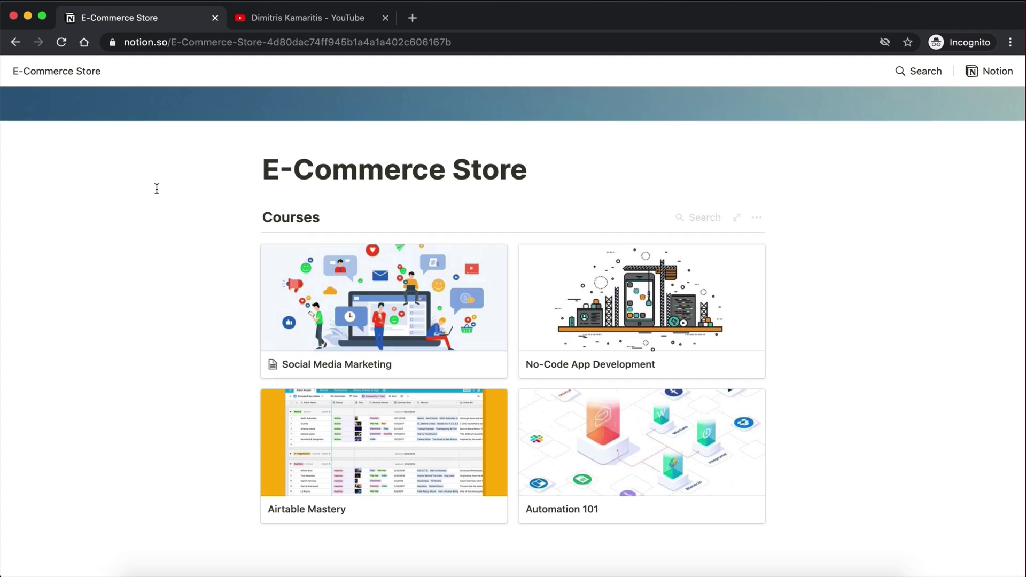
{"action": "scroll", "coordinate": [827, 299], "scroll_direction": "down", "scroll_amount": 2}
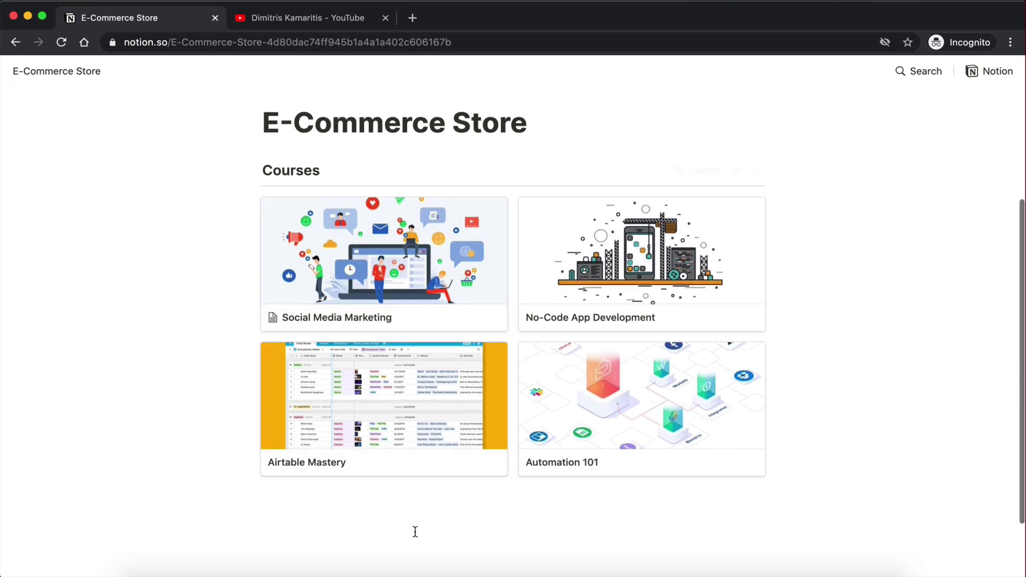
{"action": "scroll", "coordinate": [886, 326], "scroll_direction": "up", "scroll_amount": 1}
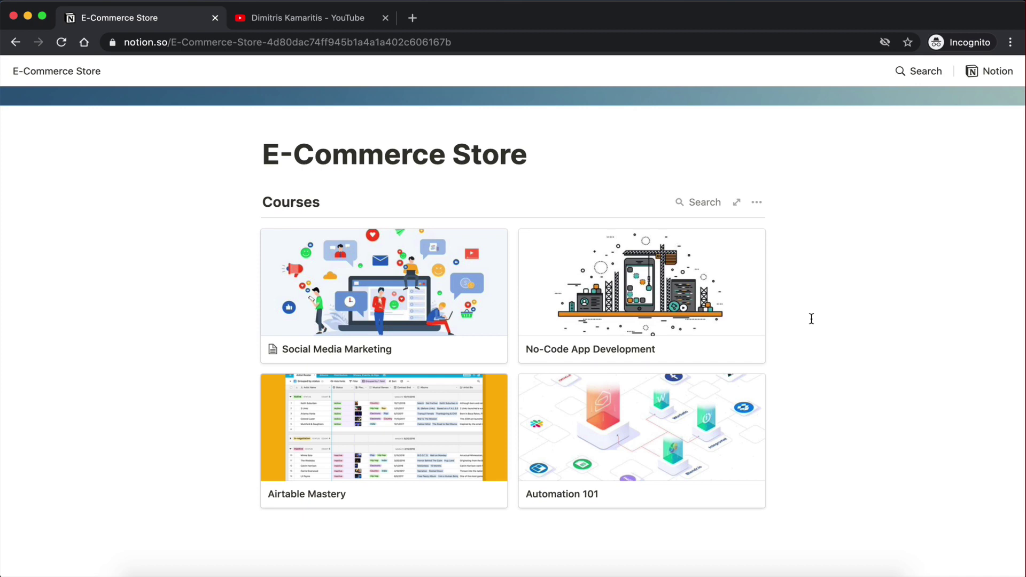
{"action": "scroll", "coordinate": [811, 318], "scroll_direction": "up", "scroll_amount": 2}
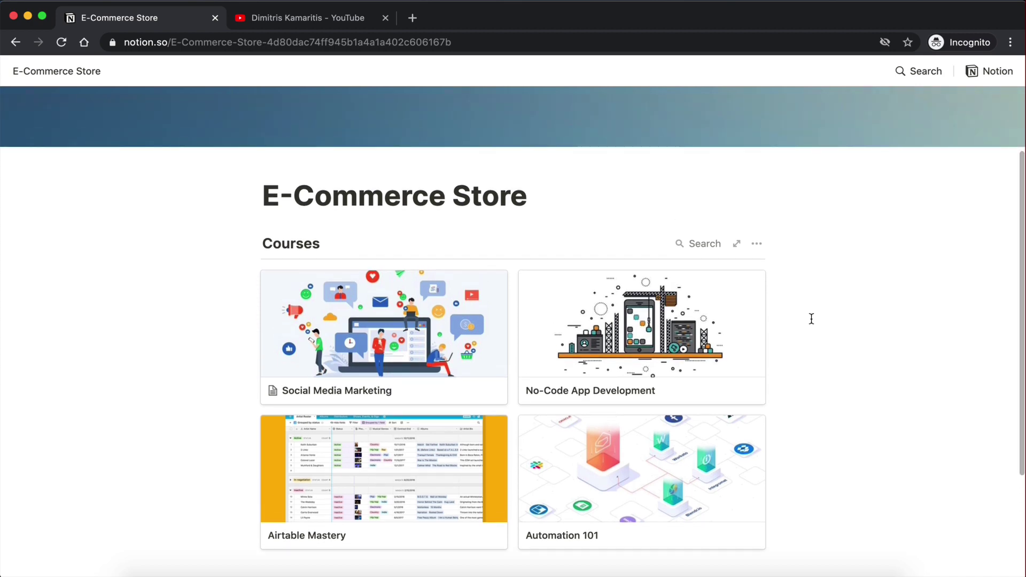